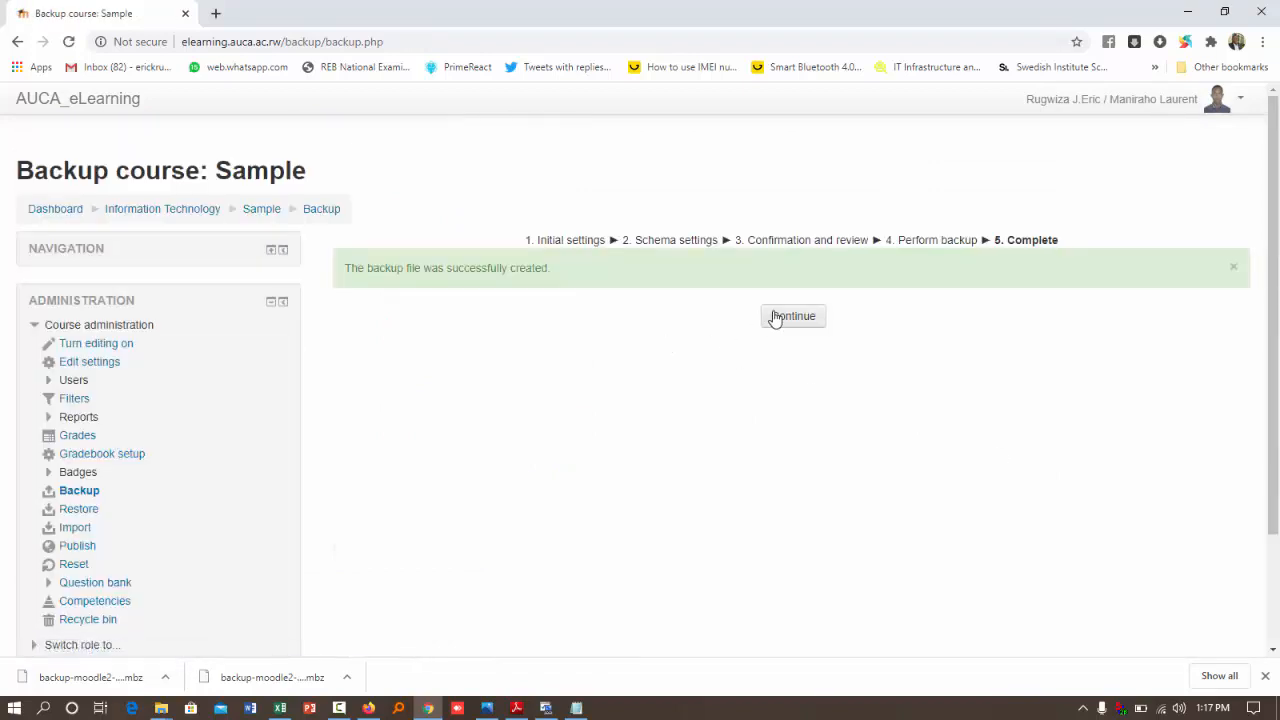
Step: Finish the backup wizard, download the course backup dated 9 August 2020, 1:17 PM, and choose to keep the flagged file
click(775, 316)
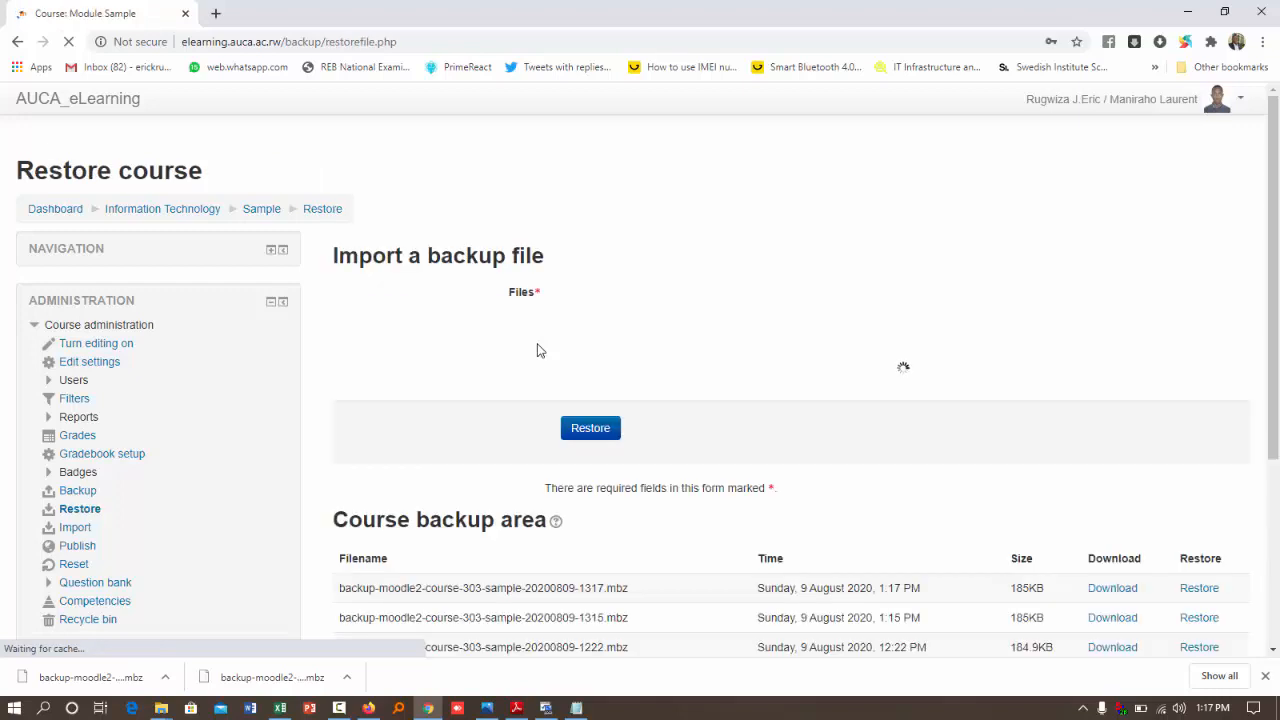
scroll(800, 451, down, 2)
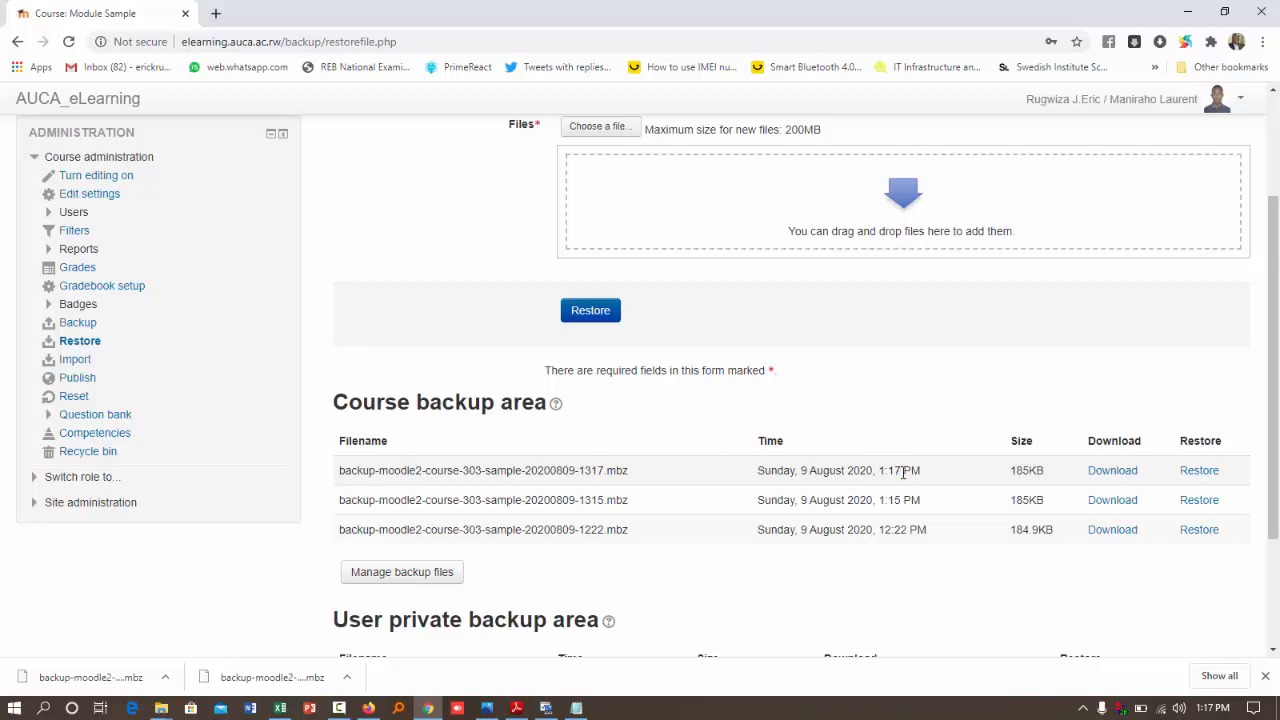
drag(903, 472, 879, 471)
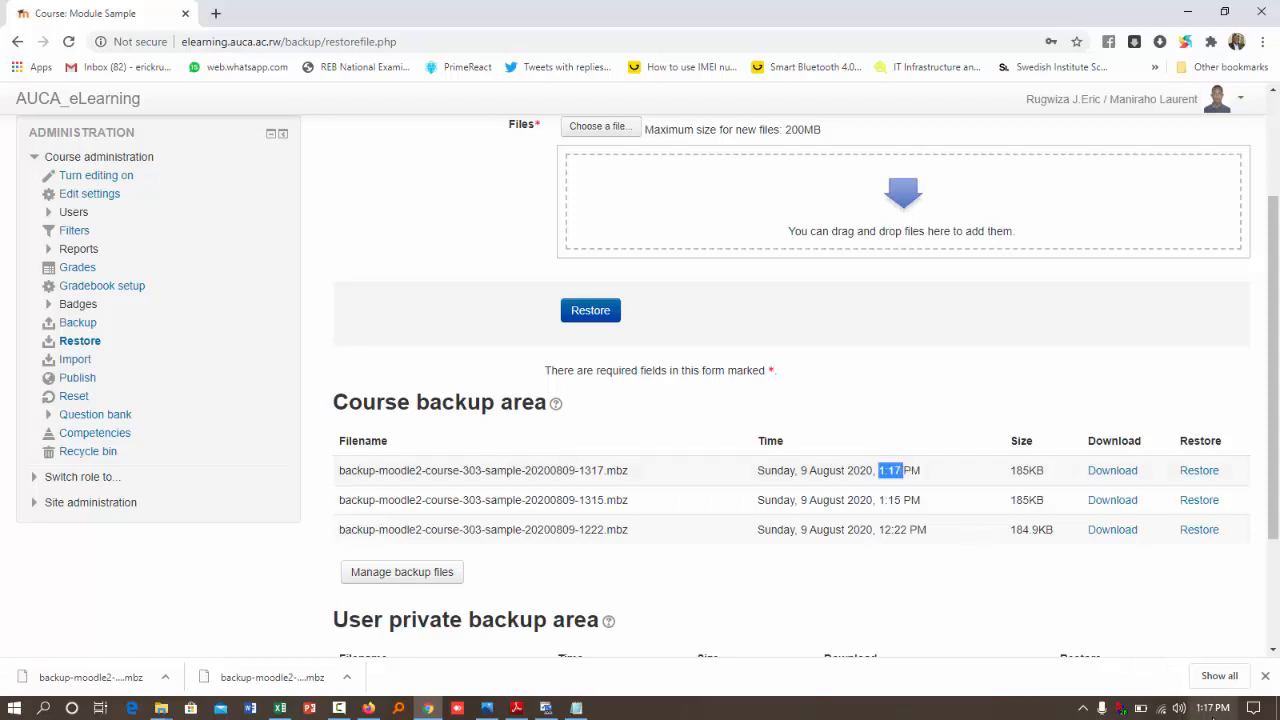
click(1265, 676)
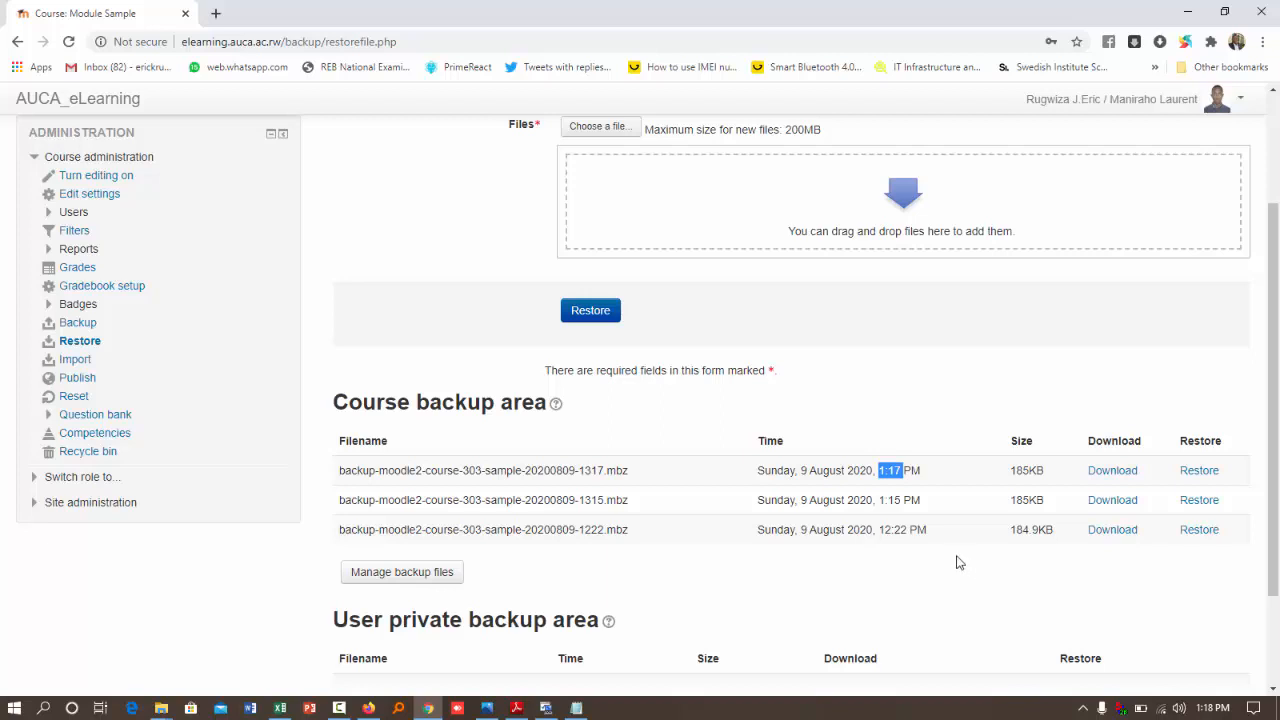
click(1108, 470)
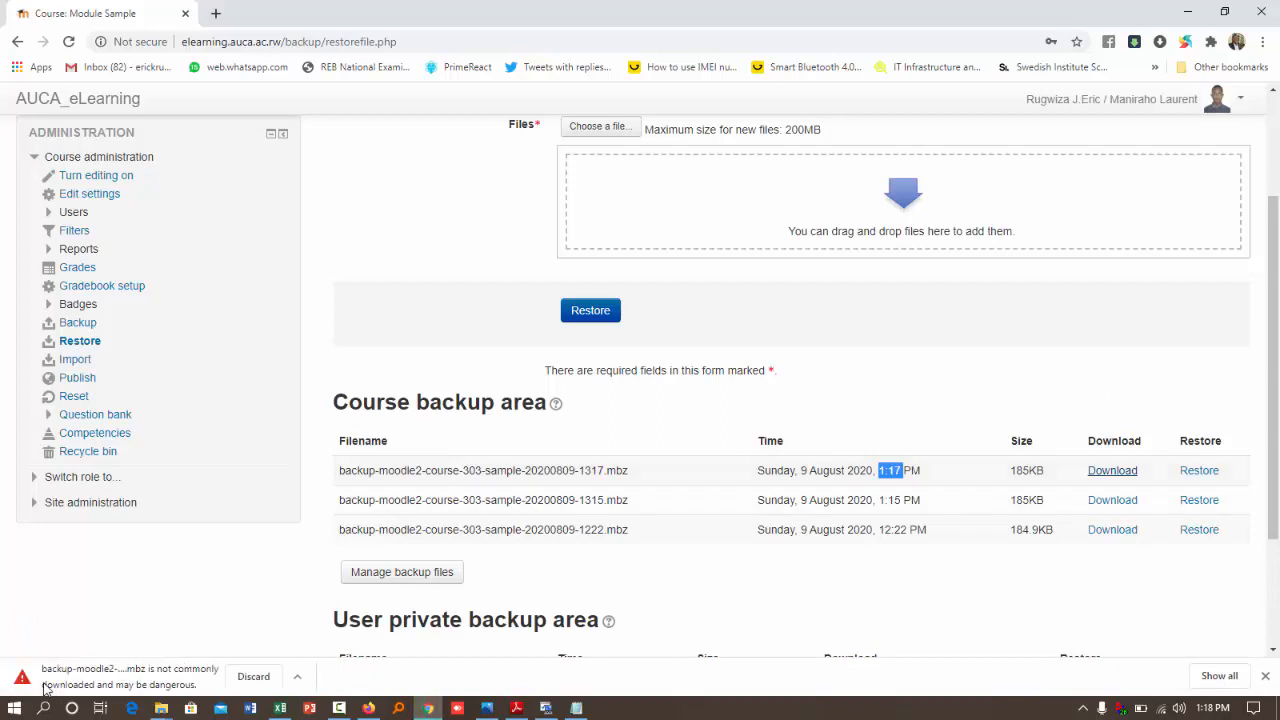
click(294, 678)
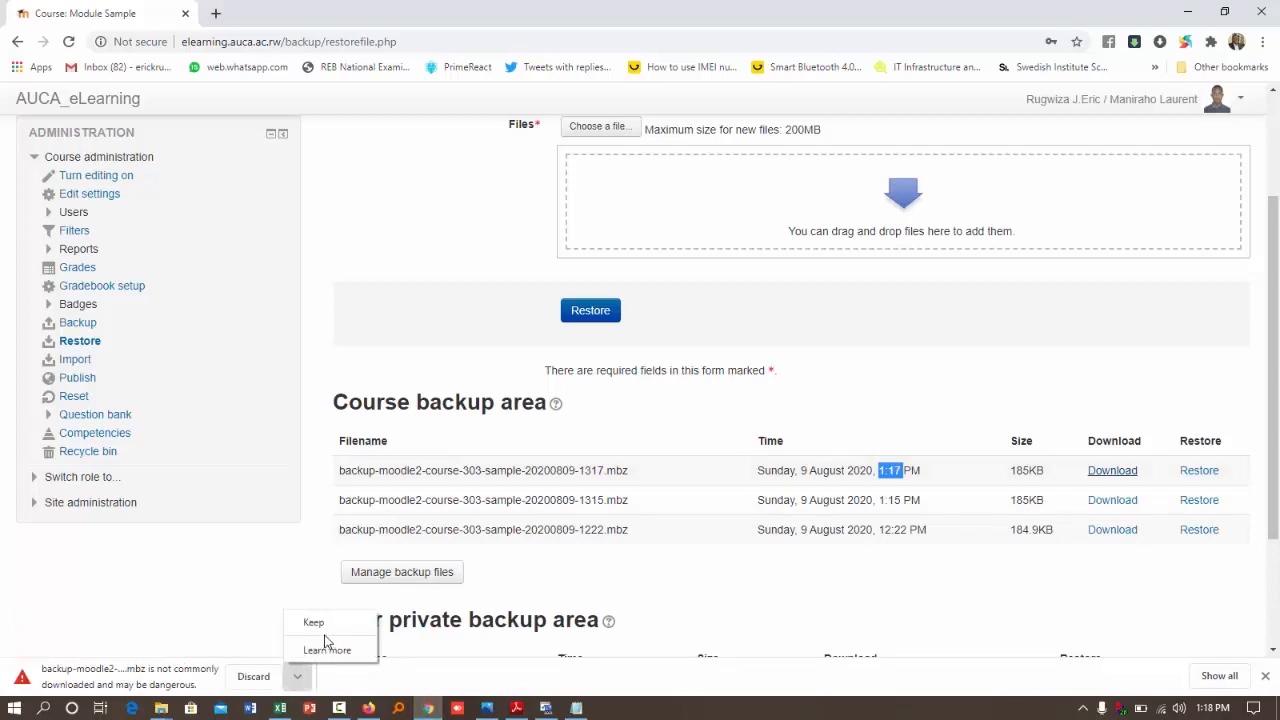
click(312, 622)
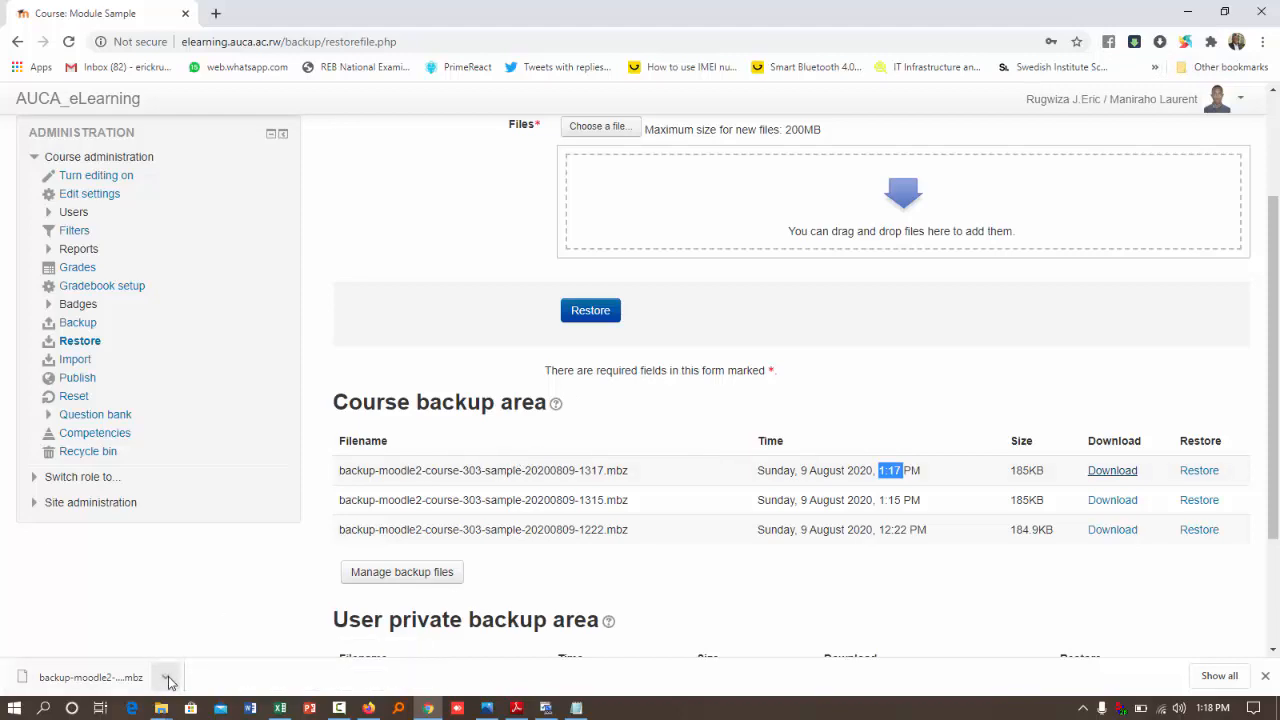
Step: Show the downloaded backup in its folder and rename it BackupCourse.mbz, then minimize the folder window
click(165, 677)
click(266, 620)
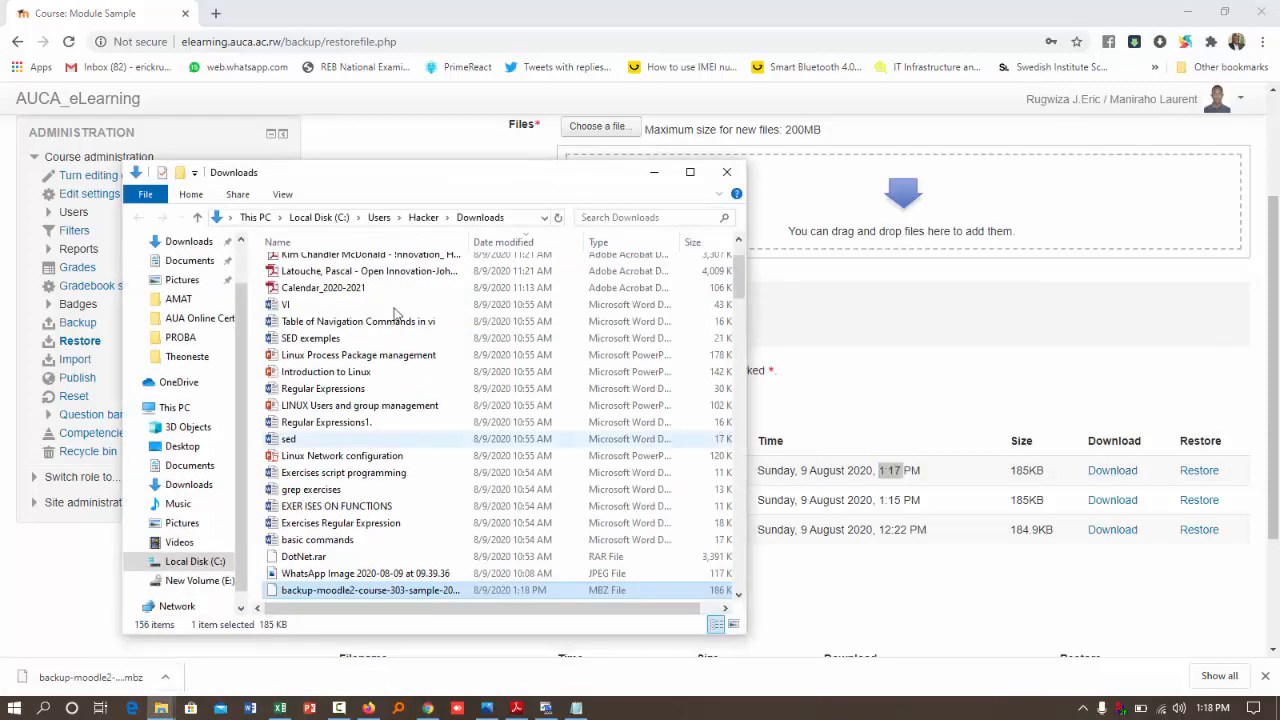
right_click(331, 596)
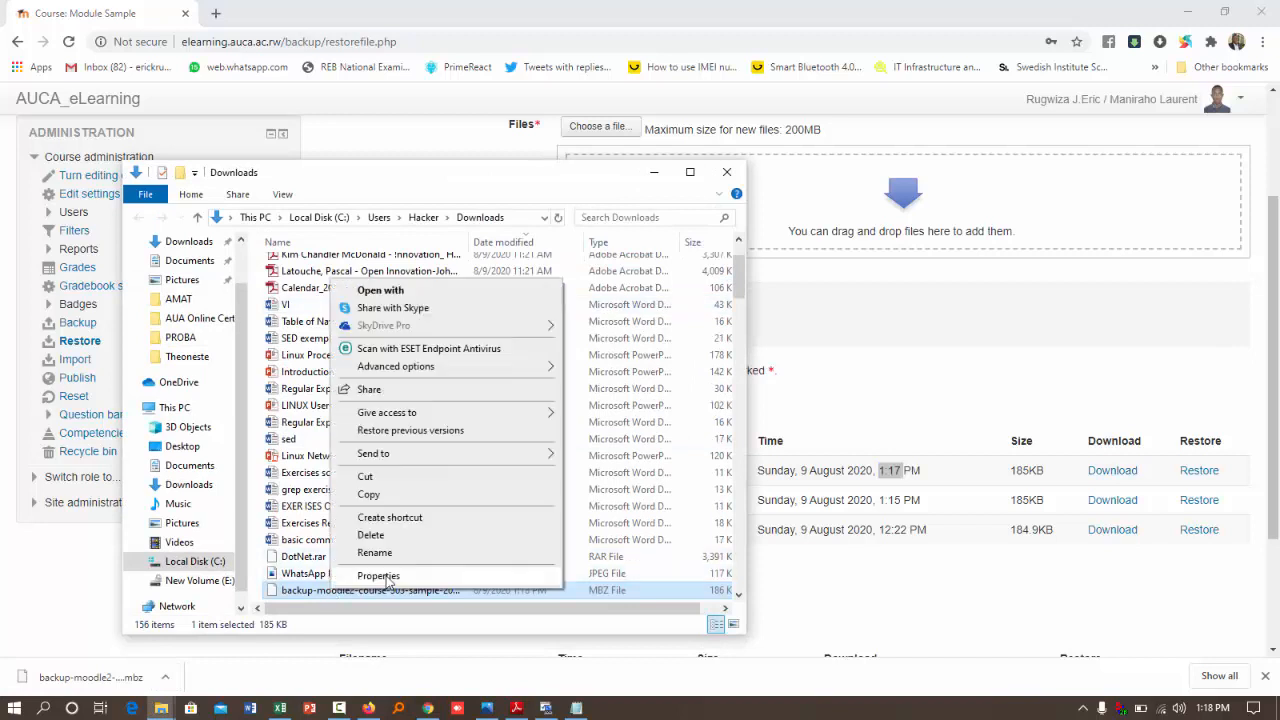
click(380, 560)
text(Backu)
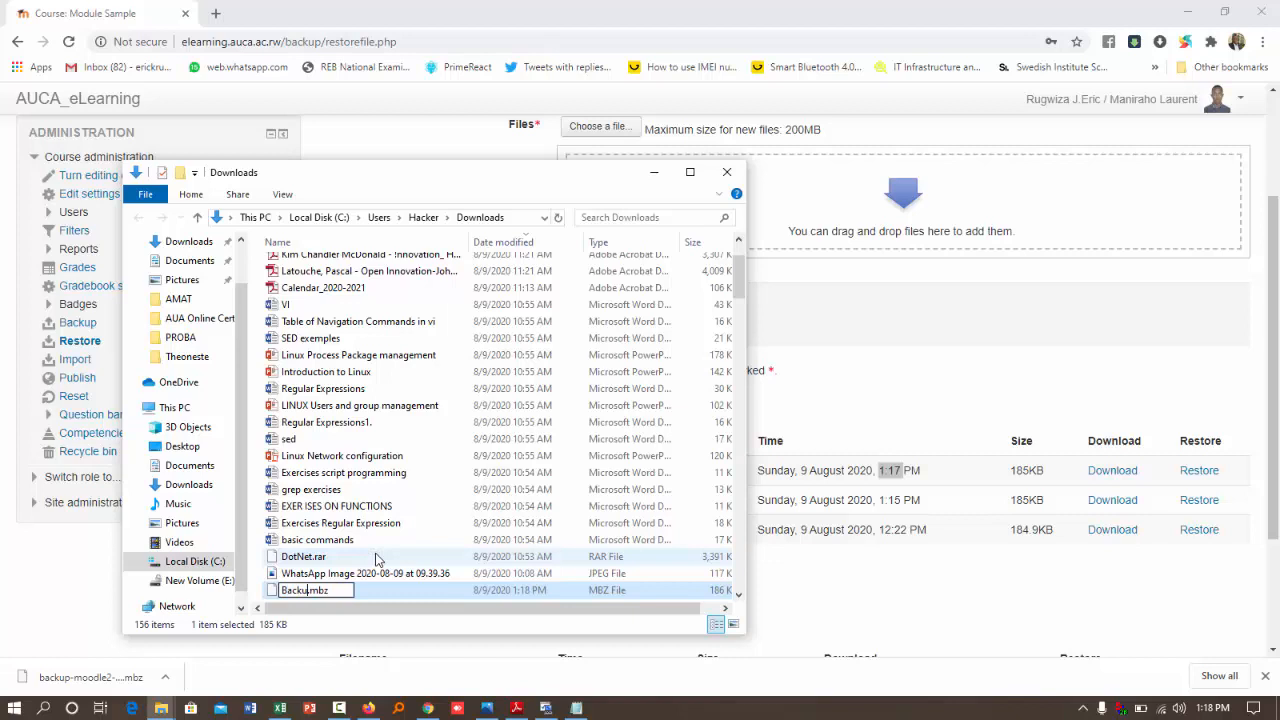
text(pCOurse)
key(BackSpace)
text(o)
key(Return)
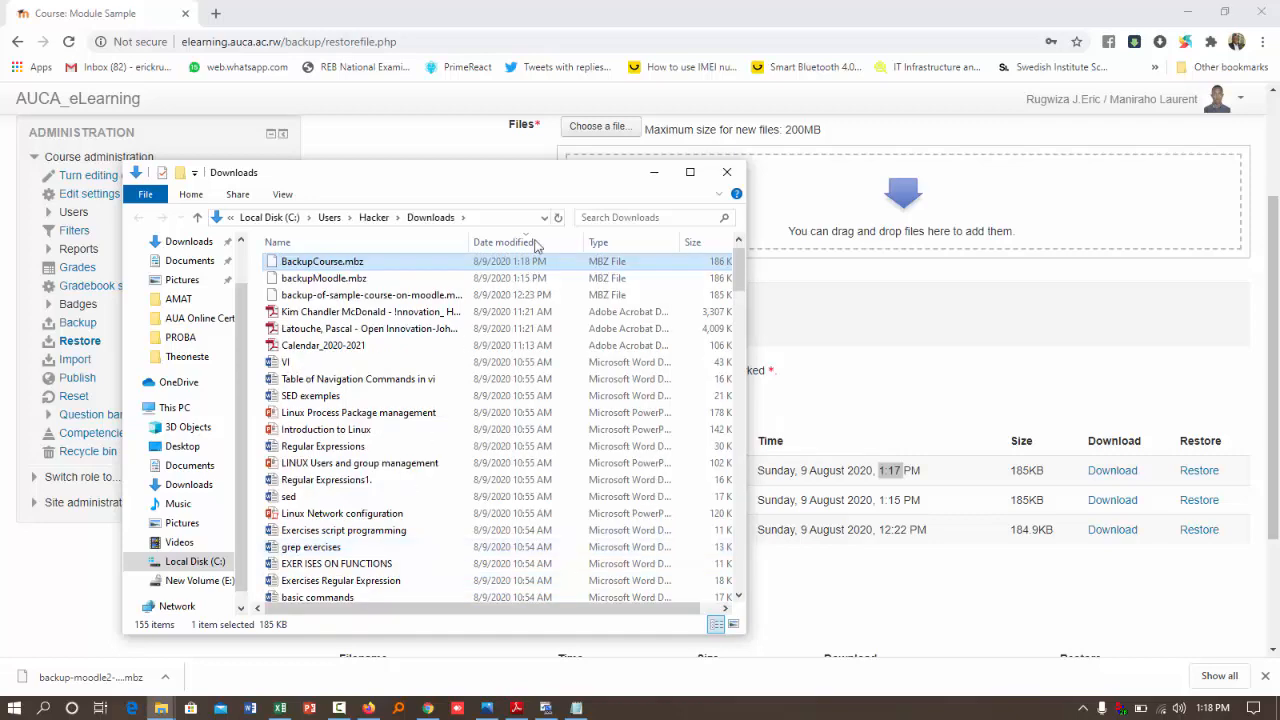
click(654, 172)
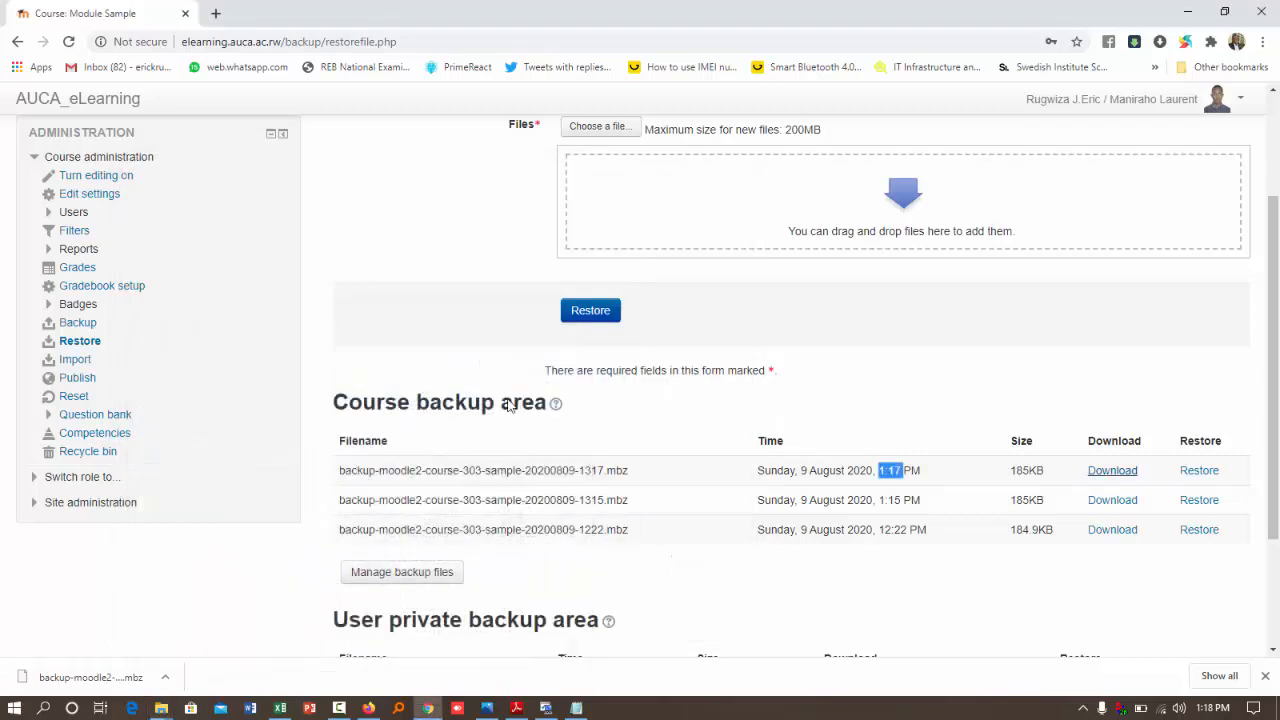
Step: Return to the dashboard from the Restore course page
scroll(508, 399, up, 1)
scroll(508, 399, up, 2)
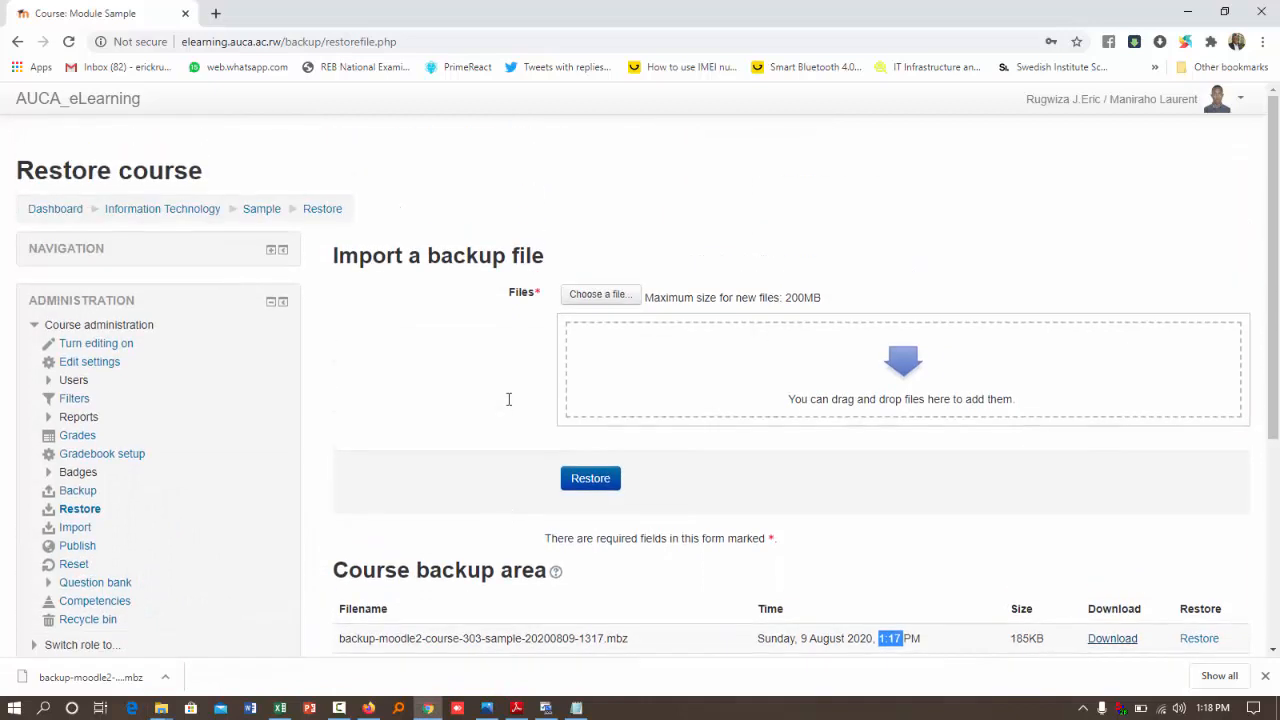
click(57, 212)
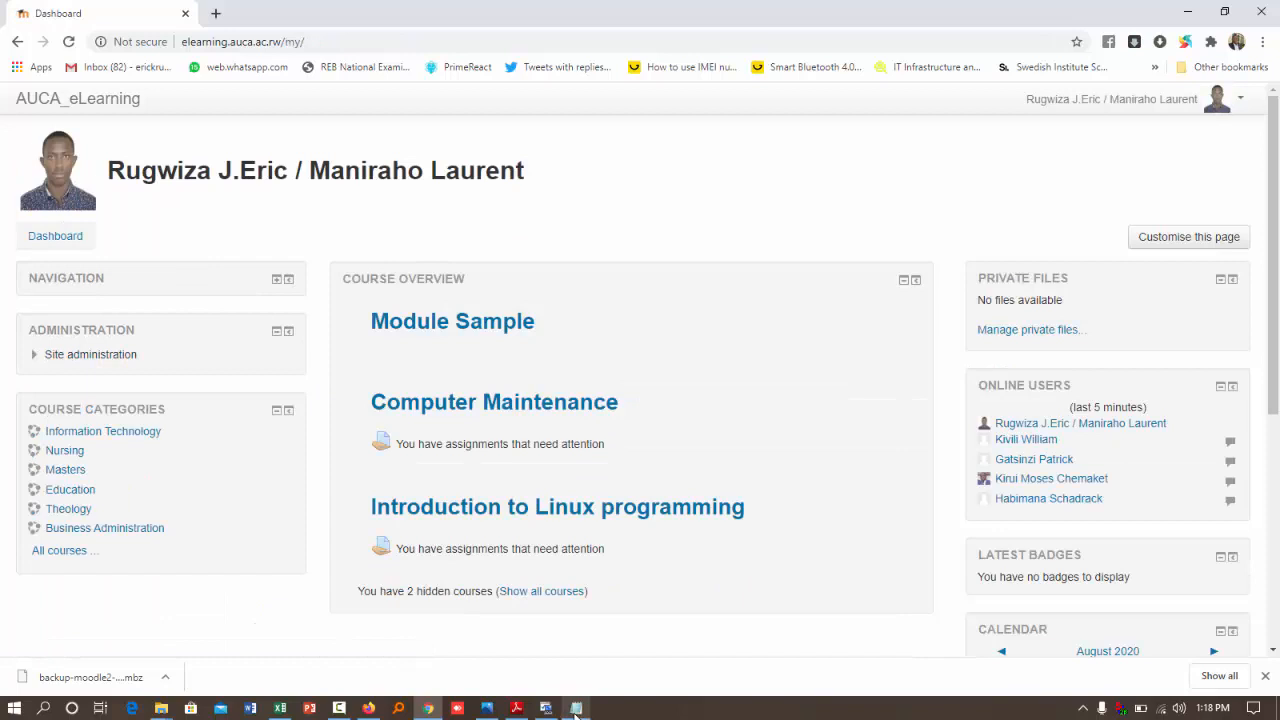
Step: Switch to Notepad to review the required items, the backup format and the newly created course, and minimize it
click(576, 708)
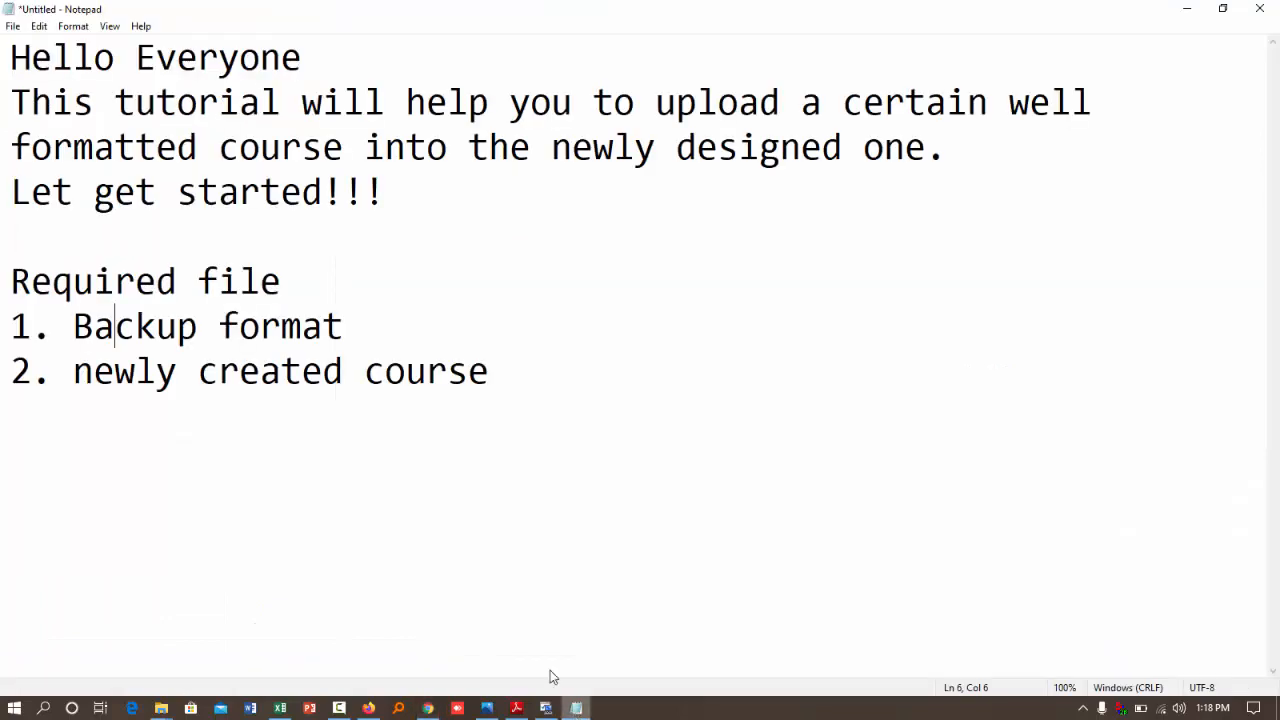
drag(77, 337, 409, 318)
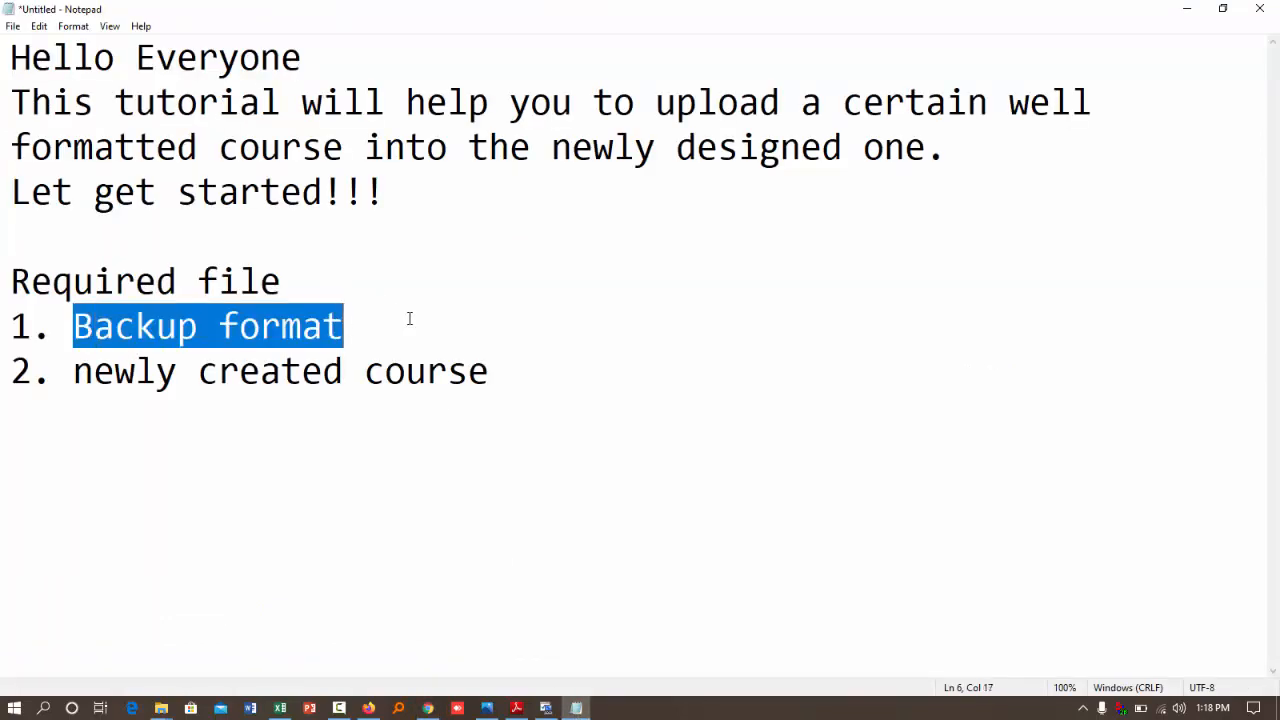
drag(95, 383, 495, 372)
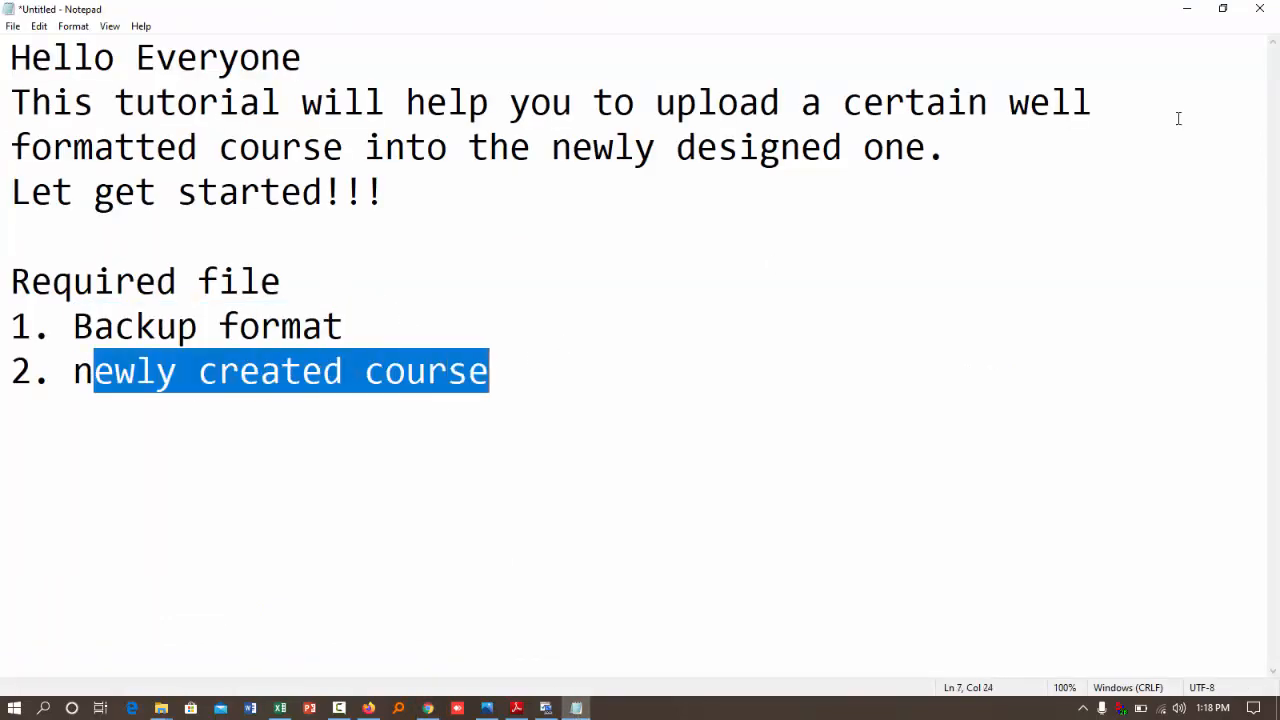
click(1184, 9)
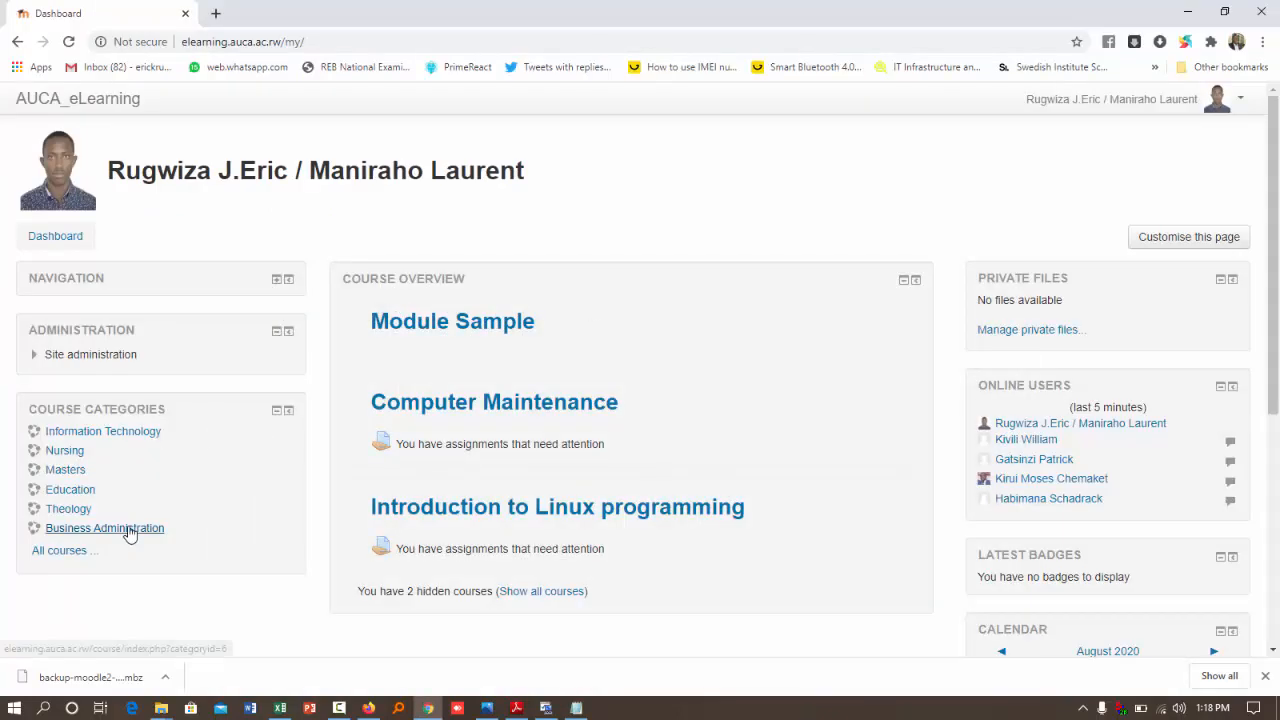
Step: Add a new course in the Information Technology category with full name Module of Linux Programming, short name LINUX and course ID COSC 417-
click(88, 432)
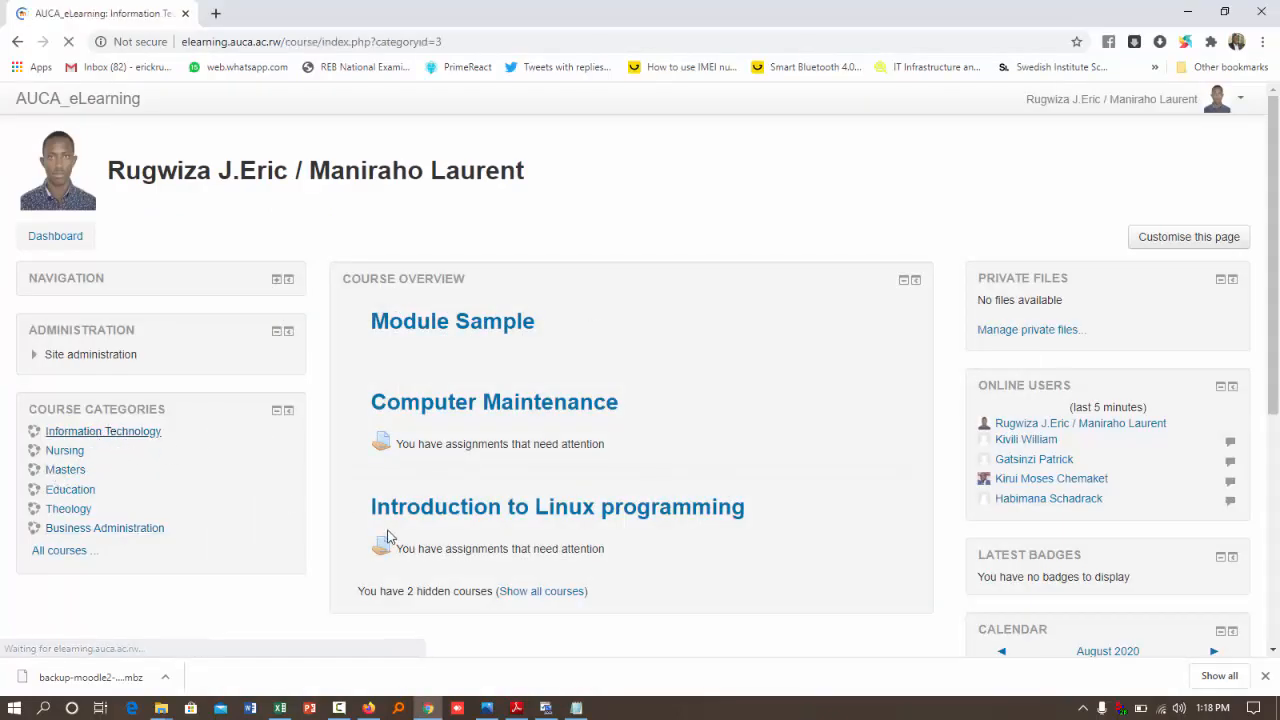
scroll(757, 420, down, 5)
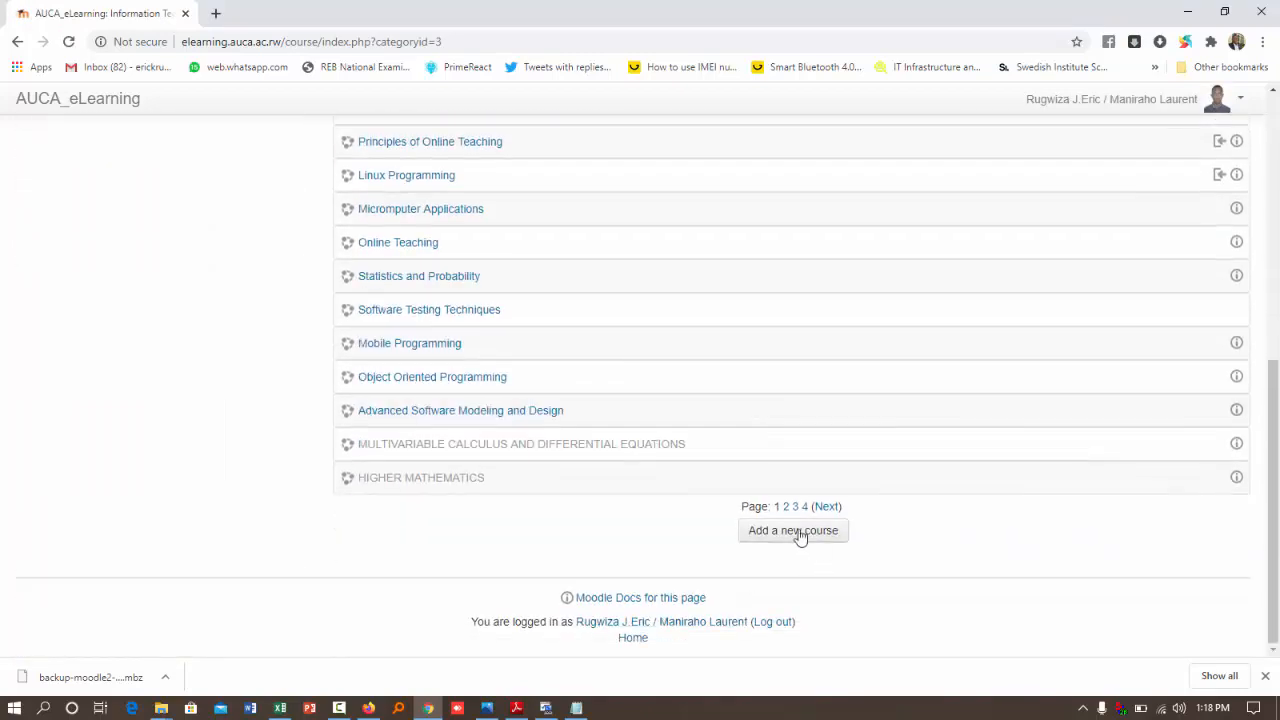
click(786, 532)
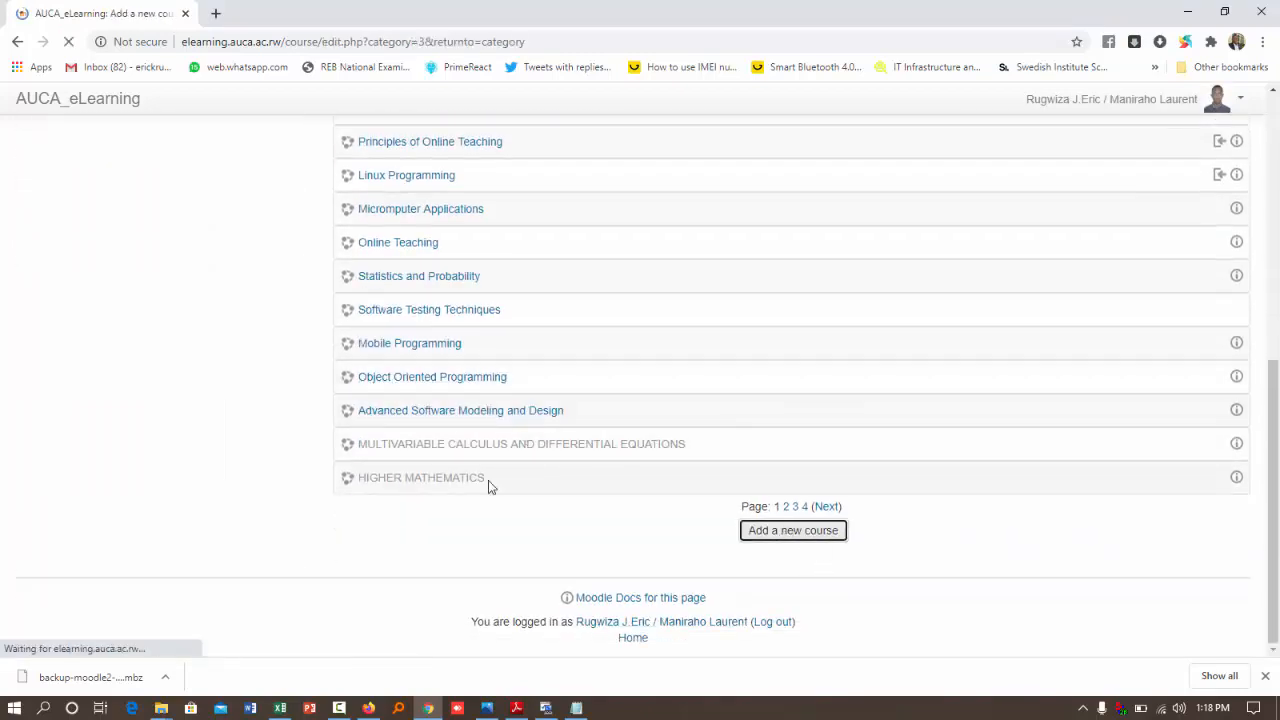
click(562, 357)
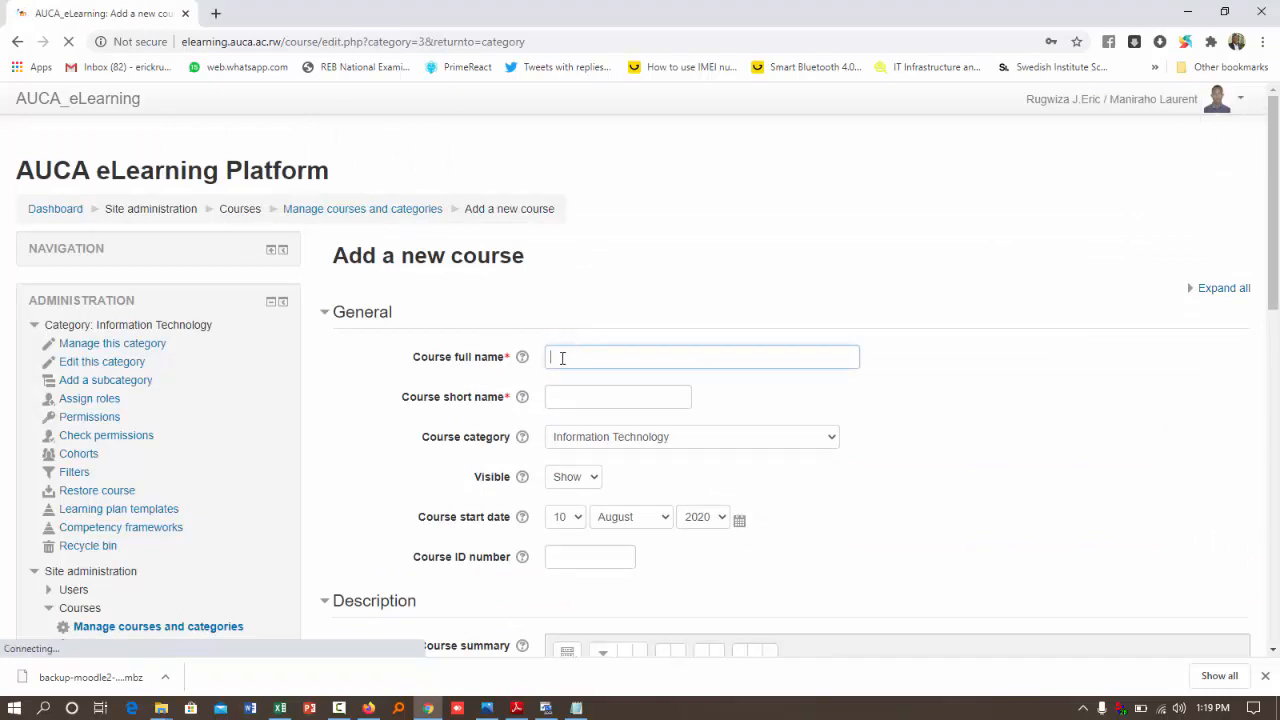
text(Module of Linux Programming)
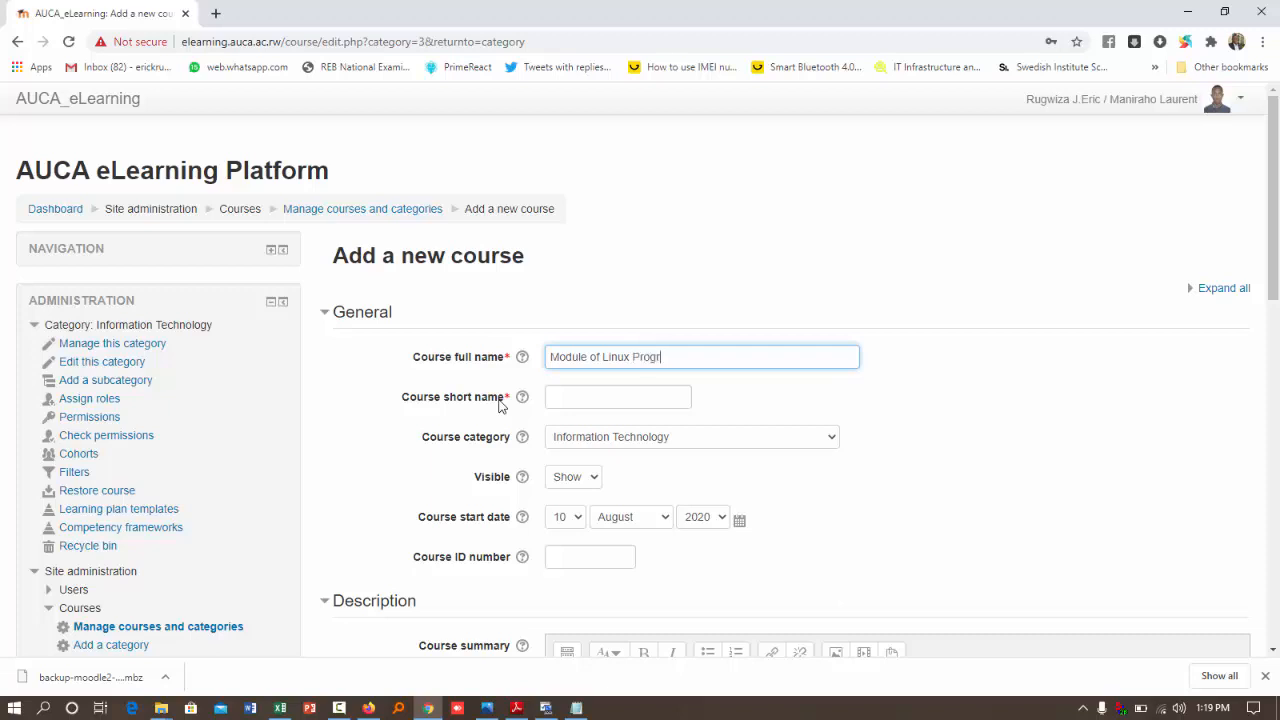
click(612, 397)
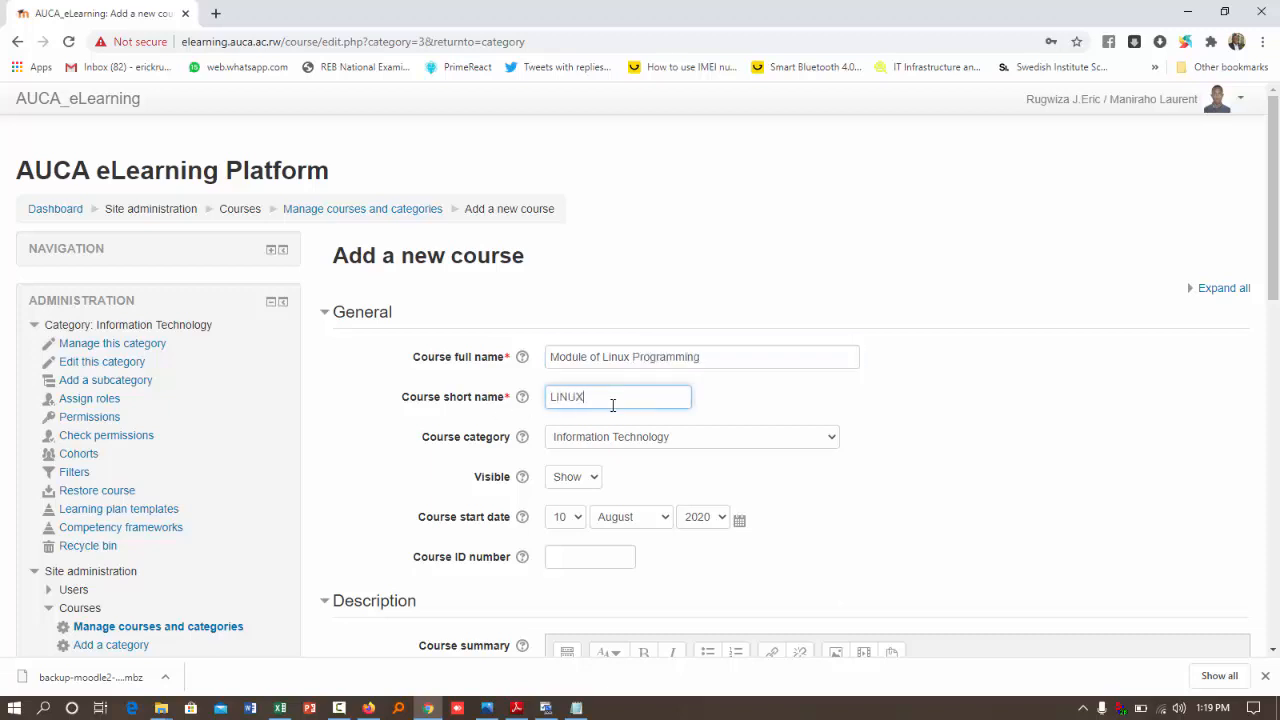
click(590, 563)
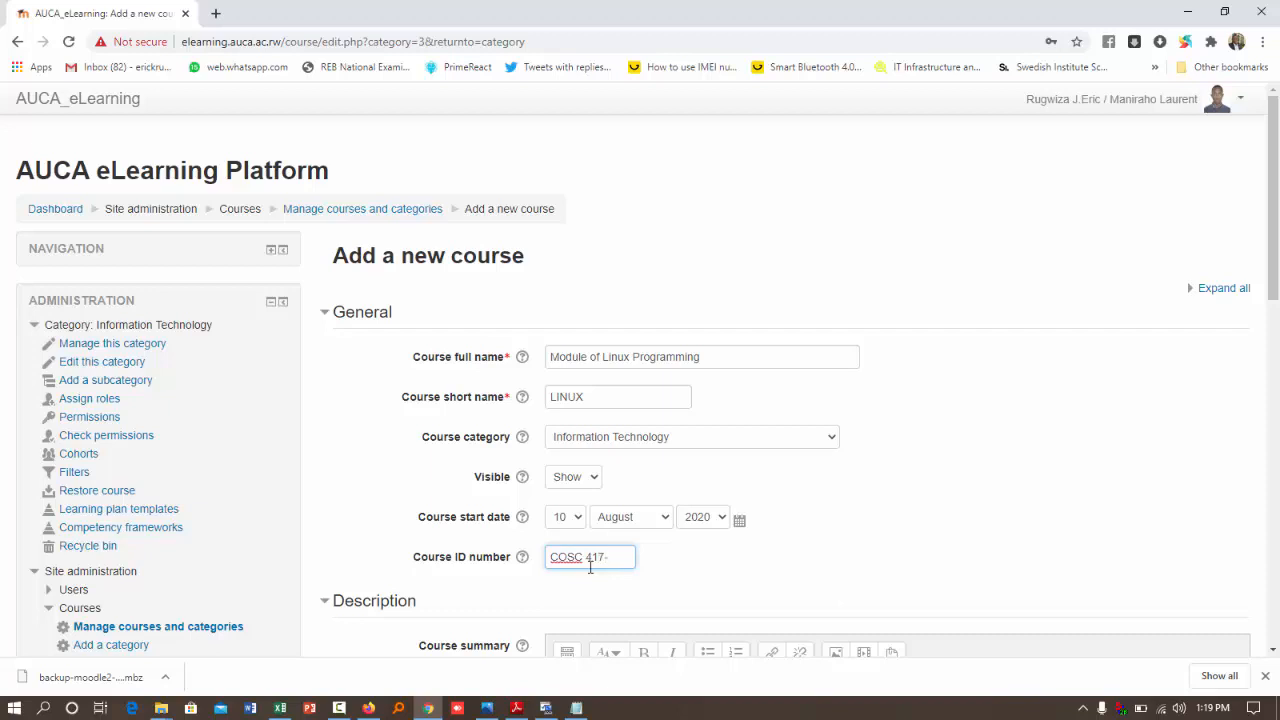
Step: Open the Linux Module Syllabus PDF from the Linux folder and copy its course description paragraph
scroll(695, 559, down, 2)
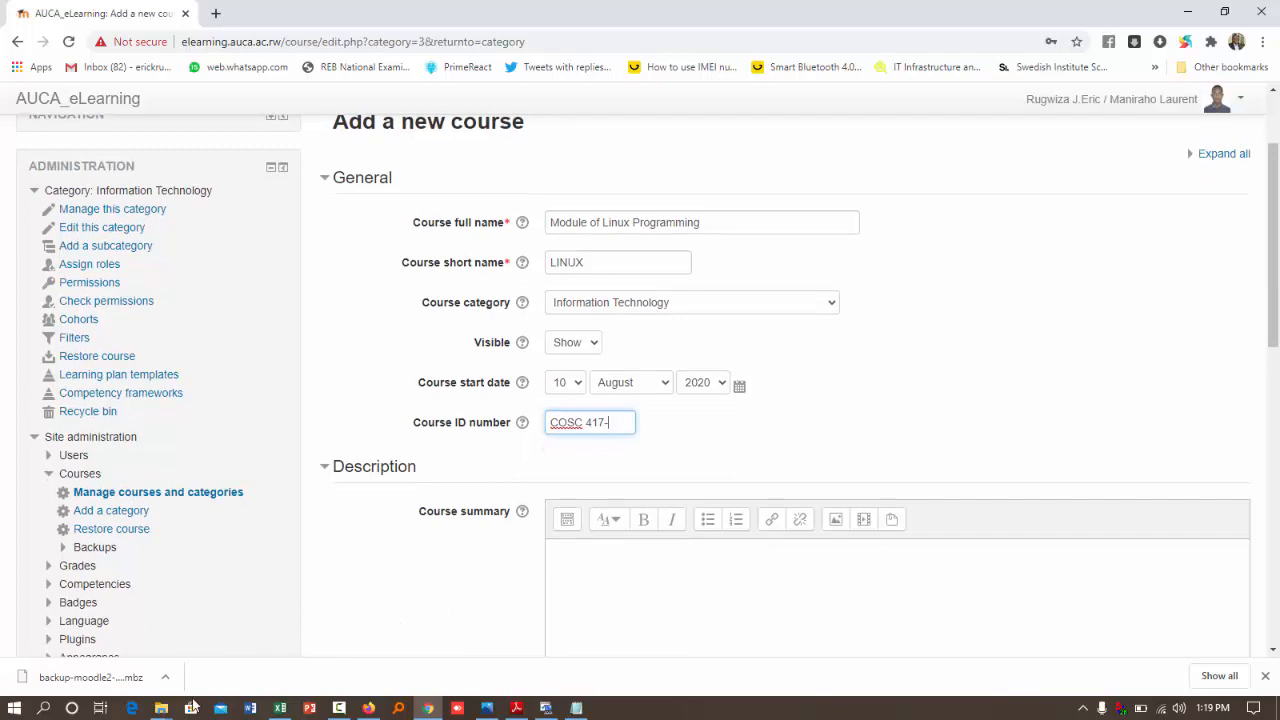
mouse_move(160, 708)
click(94, 630)
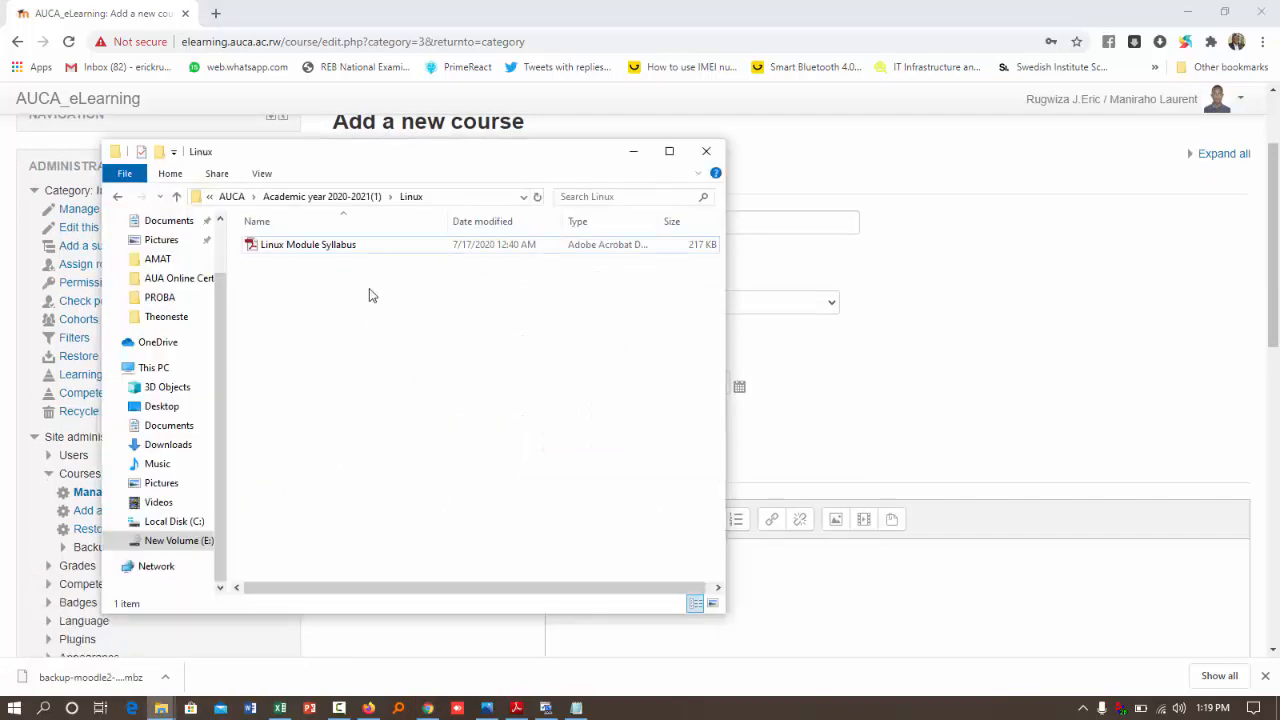
double_click(305, 246)
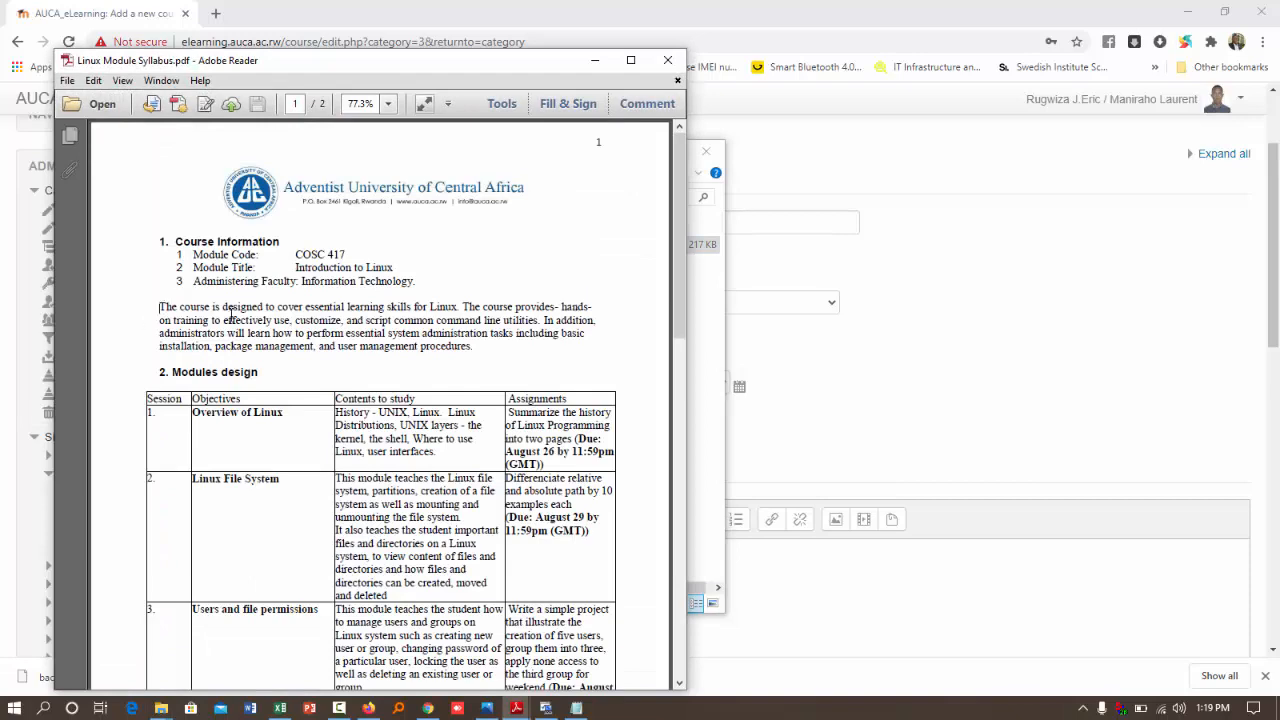
drag(231, 313, 471, 346)
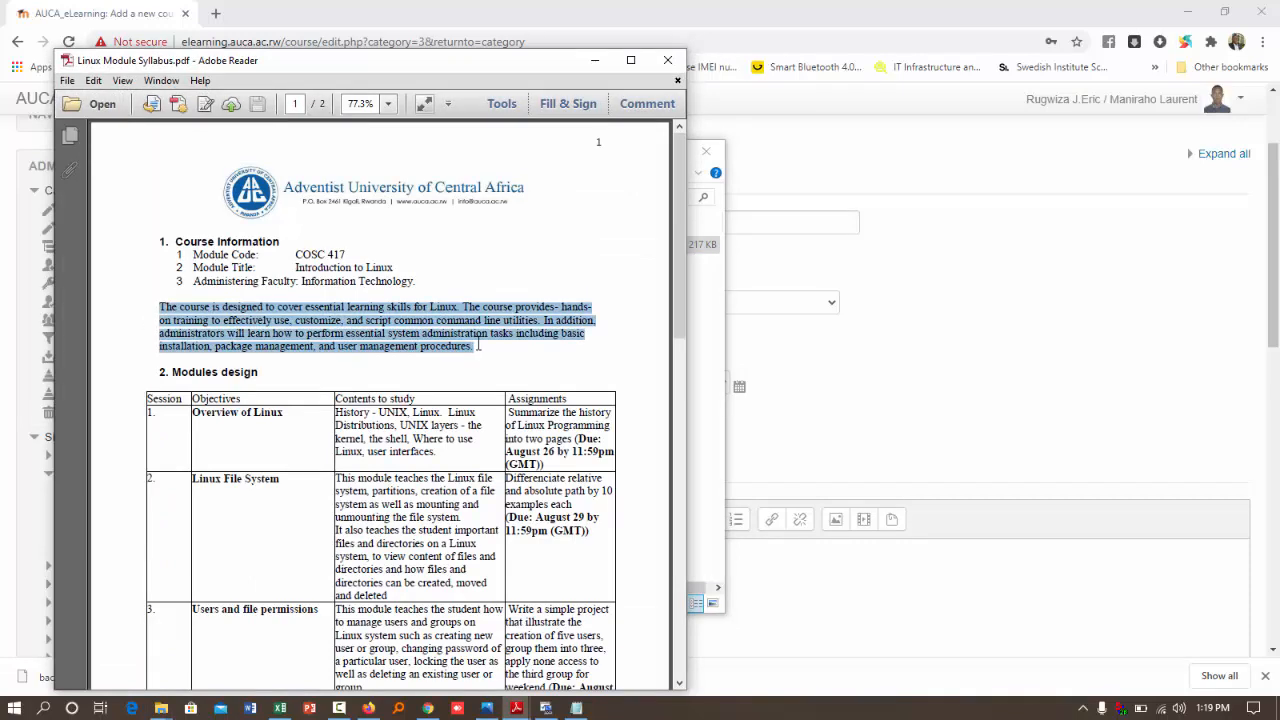
click(595, 60)
Step: Paste the copied syllabus description into the new course's summary
click(769, 576)
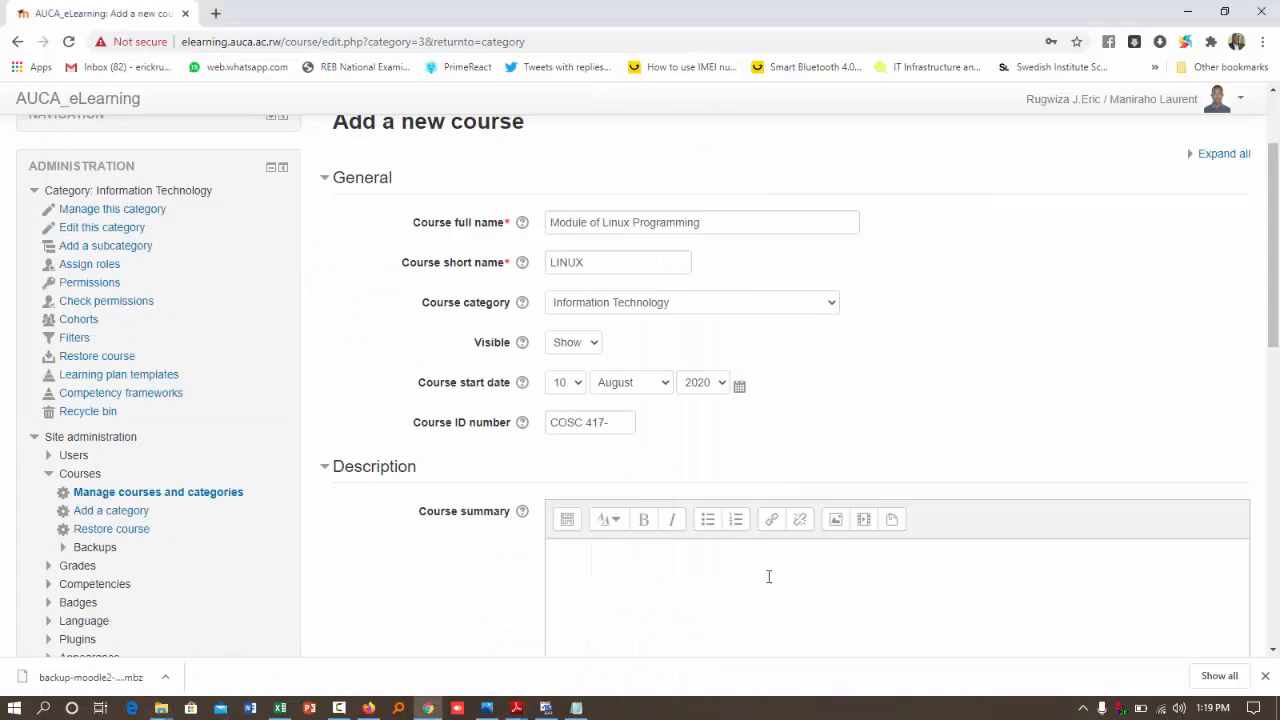
scroll(669, 569, down, 2)
text(The course is designed to cover essential learning skills for Linux. The course provides- hands-on training to effectively use, customize, and script common command line utilities. In addition, administrators will learn how to perform essential system administration tasks including basic installation, package management, and user management procedures.)
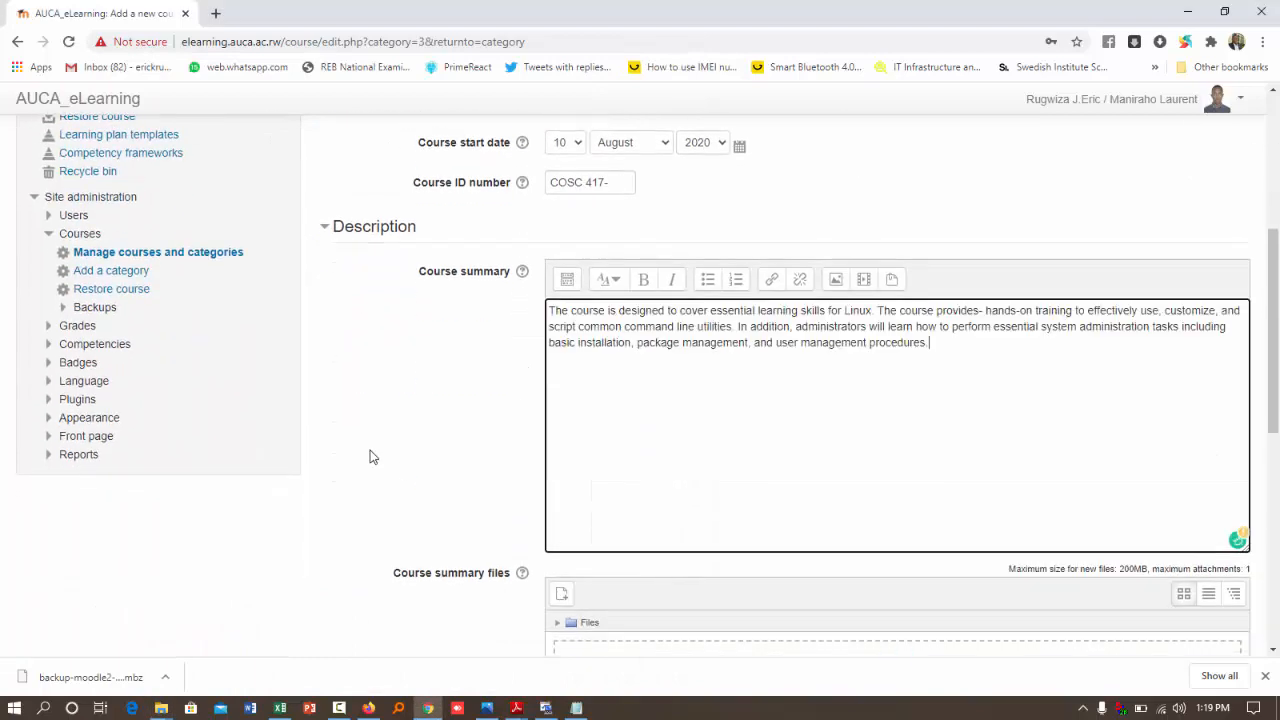
Step: Expand the course format settings, choose Weekly format and set the number of sections to 17
scroll(370, 457, down, 3)
click(403, 368)
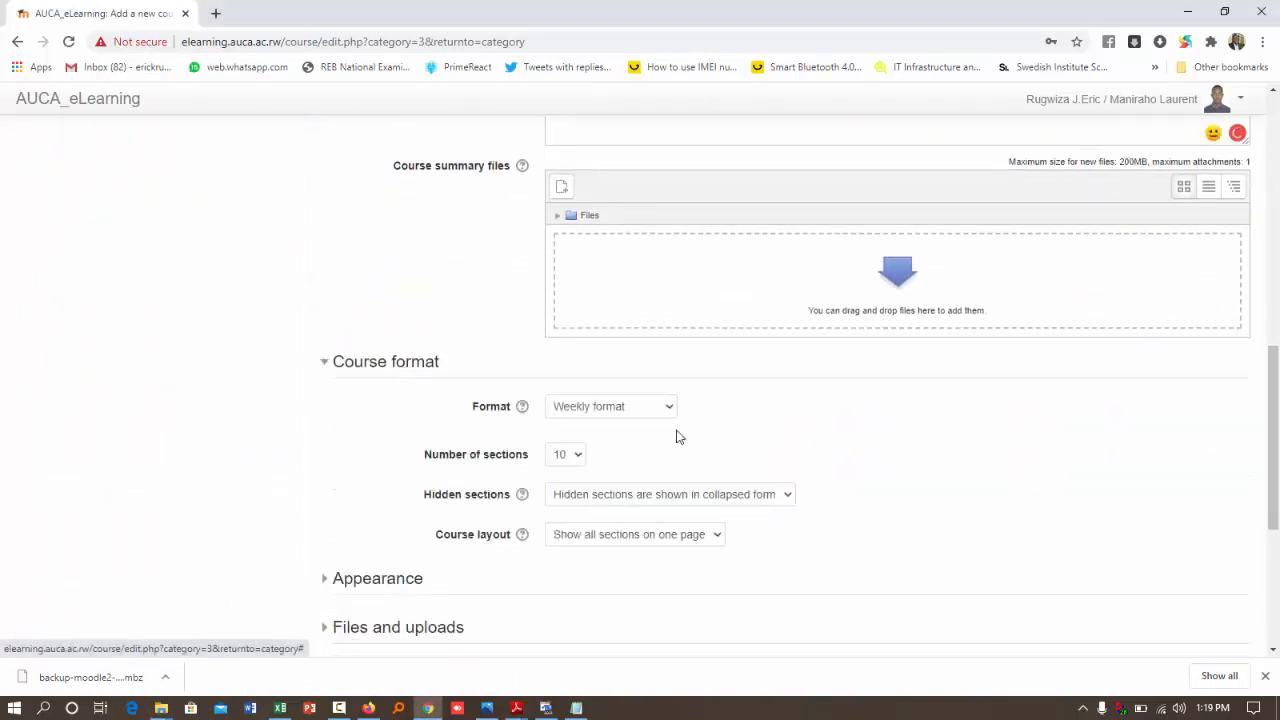
click(622, 410)
click(594, 464)
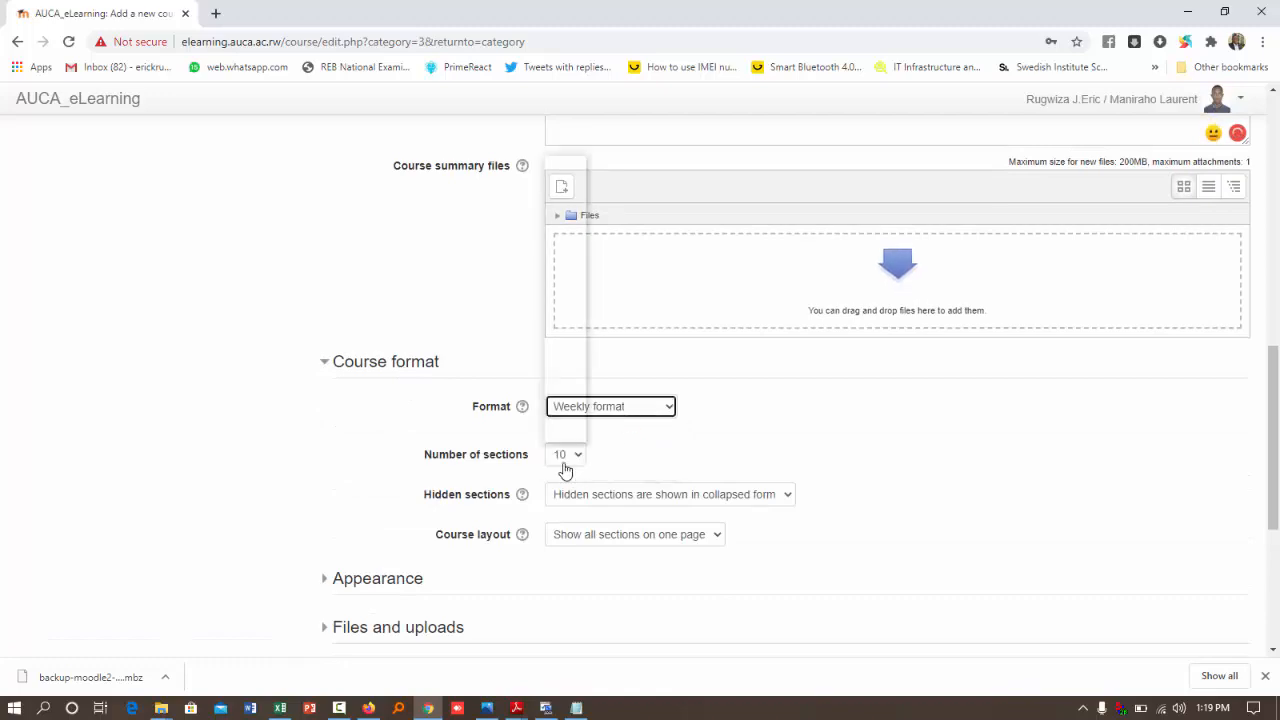
click(565, 462)
click(561, 406)
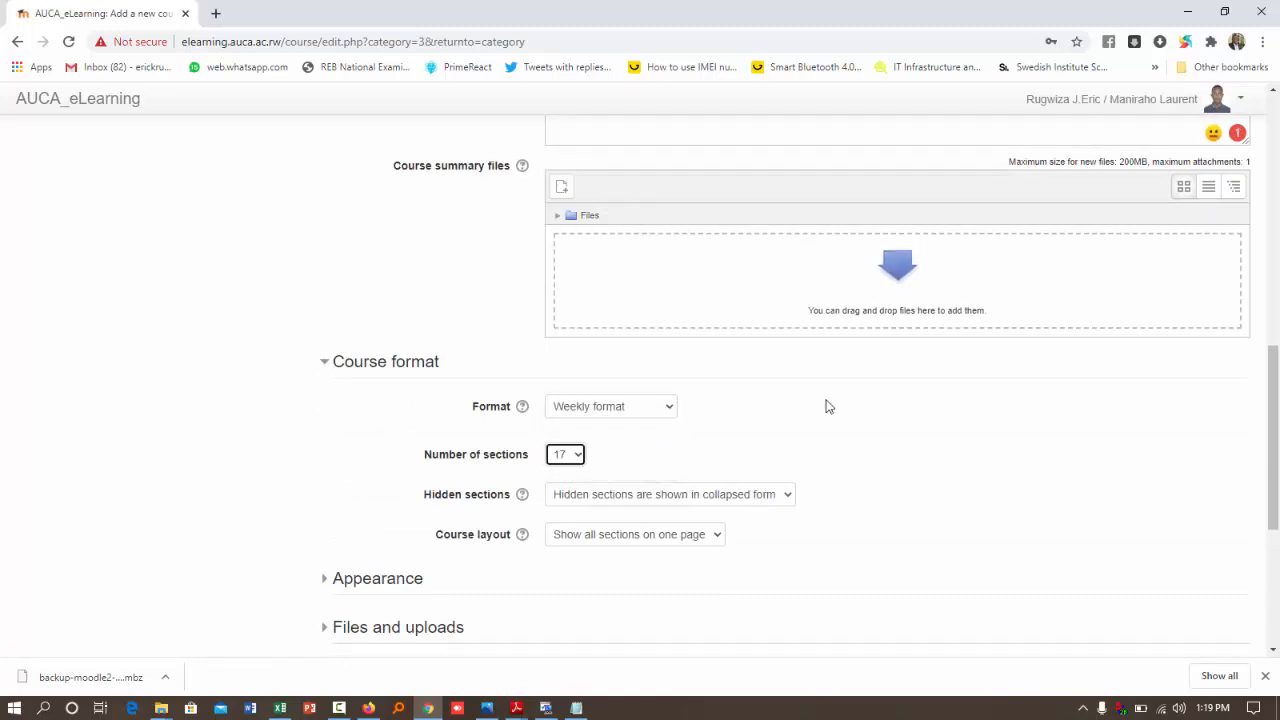
scroll(826, 406, up, 5)
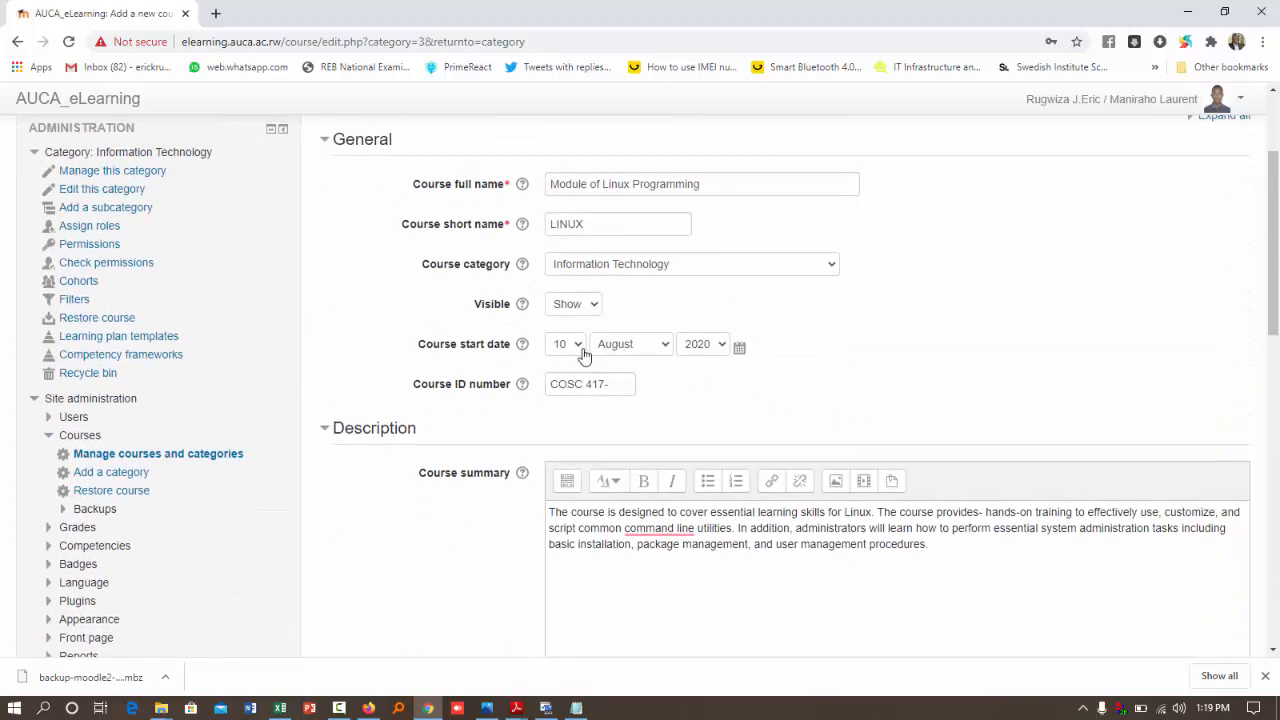
Step: Set the new course's start date to 11 October 2020
click(578, 350)
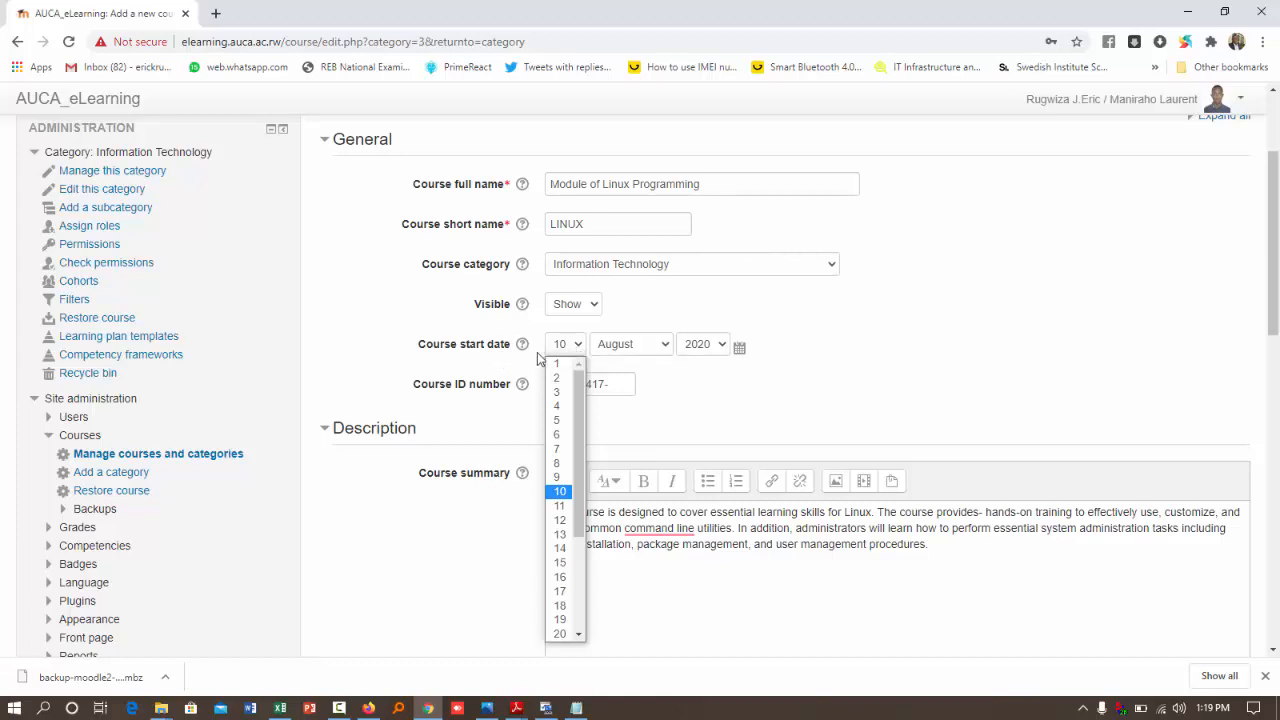
click(561, 506)
click(650, 346)
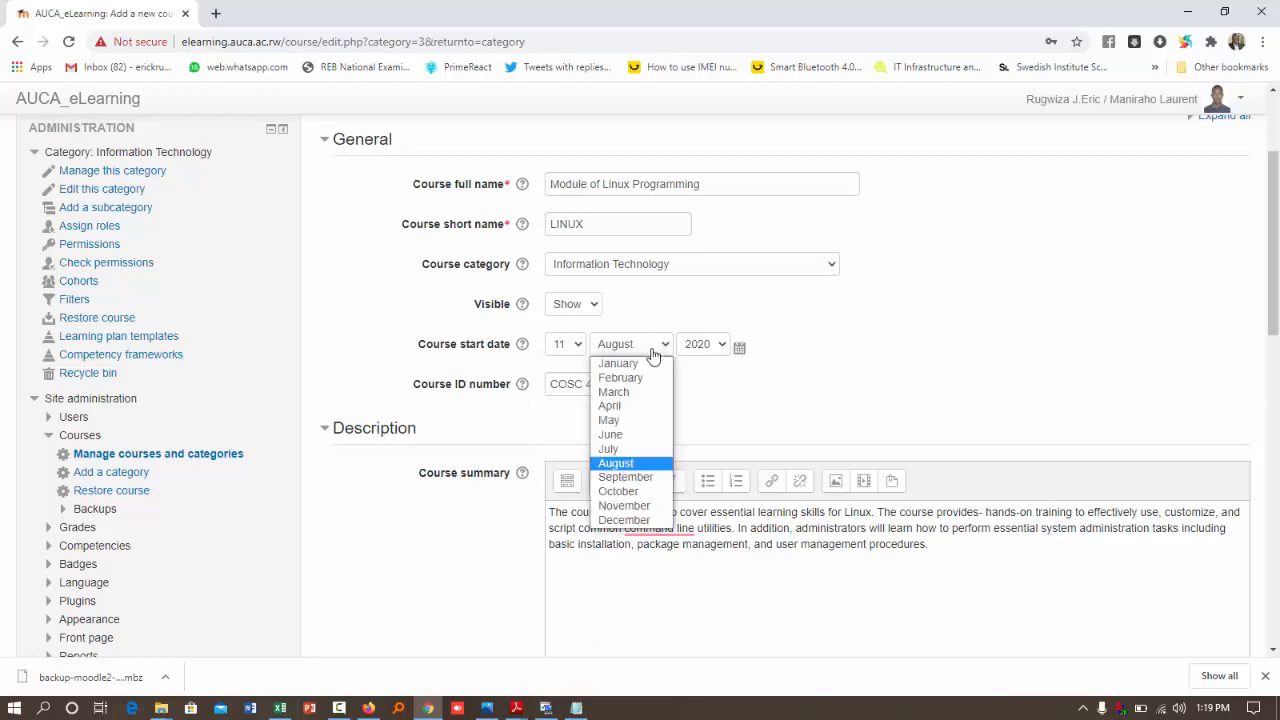
click(638, 492)
Step: Try to save the new course and display it, keeping the remaining sections at their defaults
scroll(914, 323, down, 15)
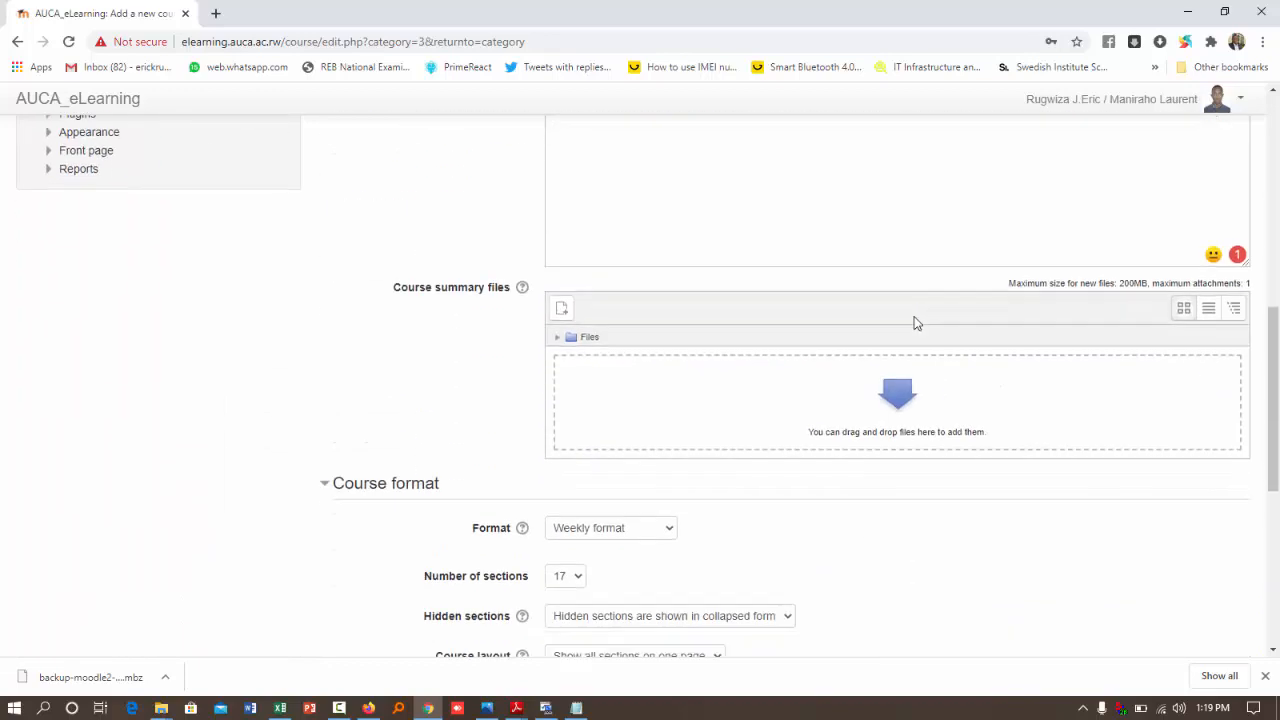
scroll(632, 369, up, 1)
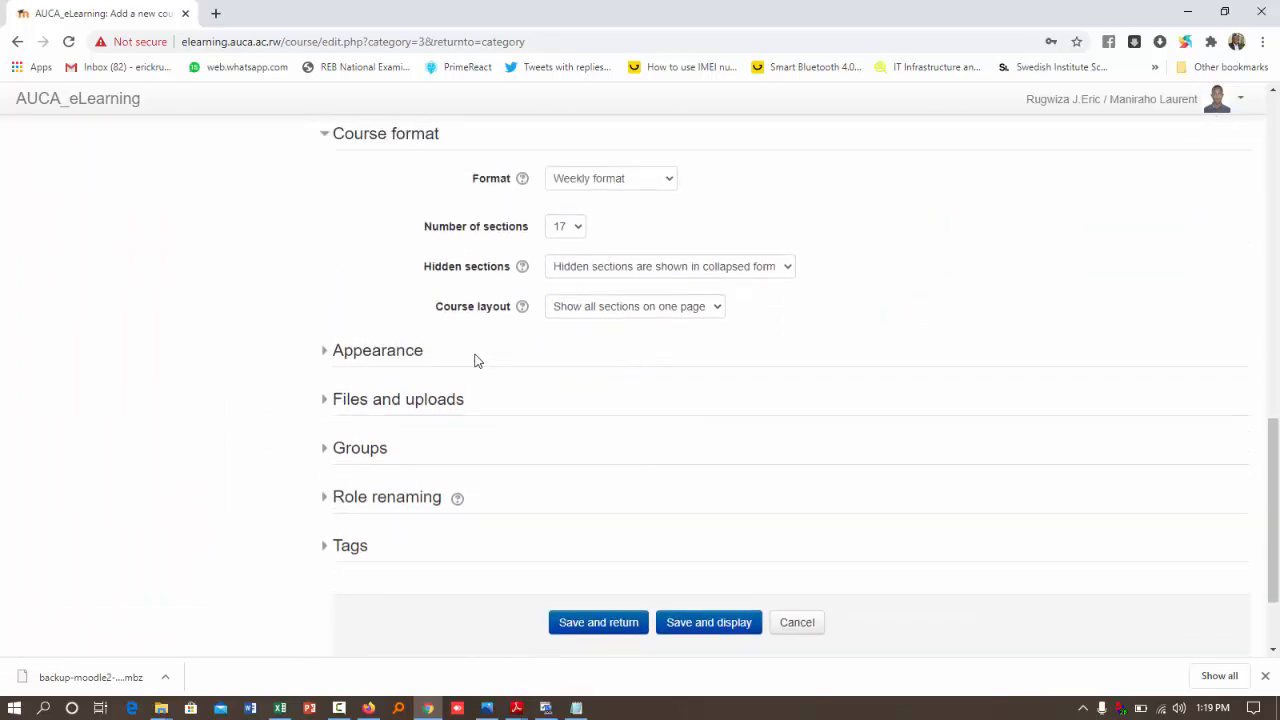
click(390, 352)
click(390, 352)
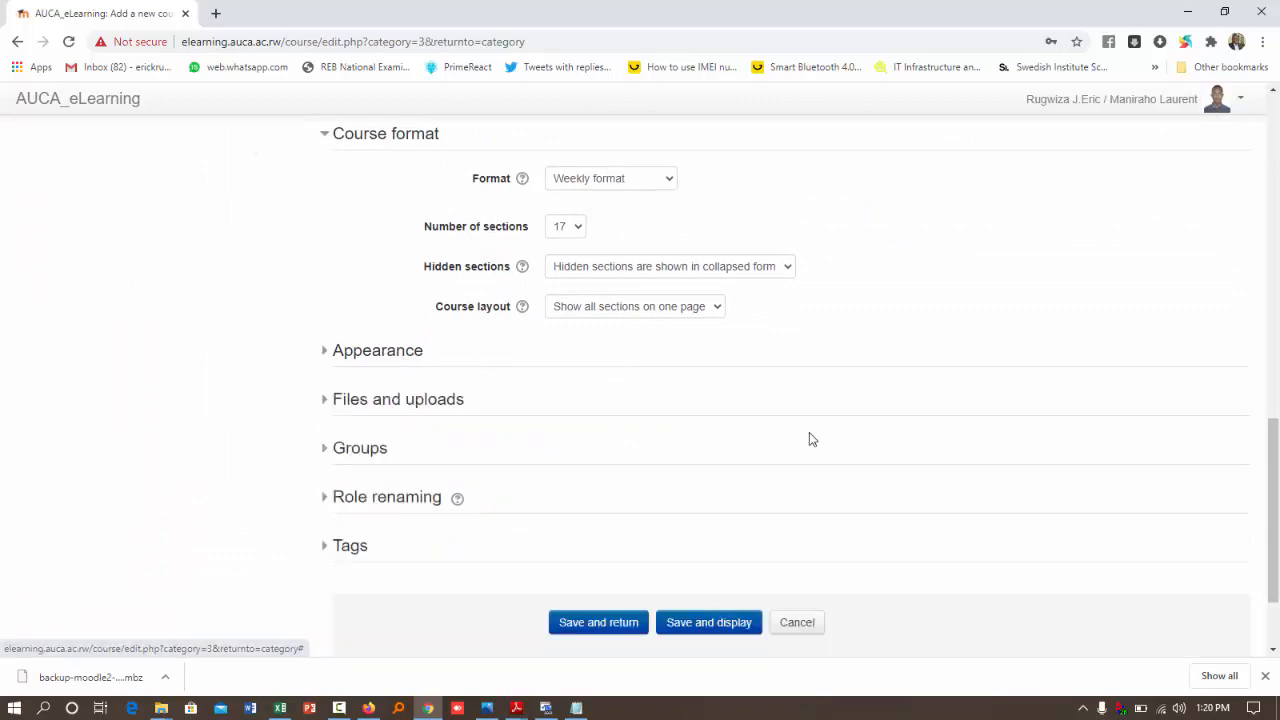
scroll(811, 439, down, 1)
click(710, 495)
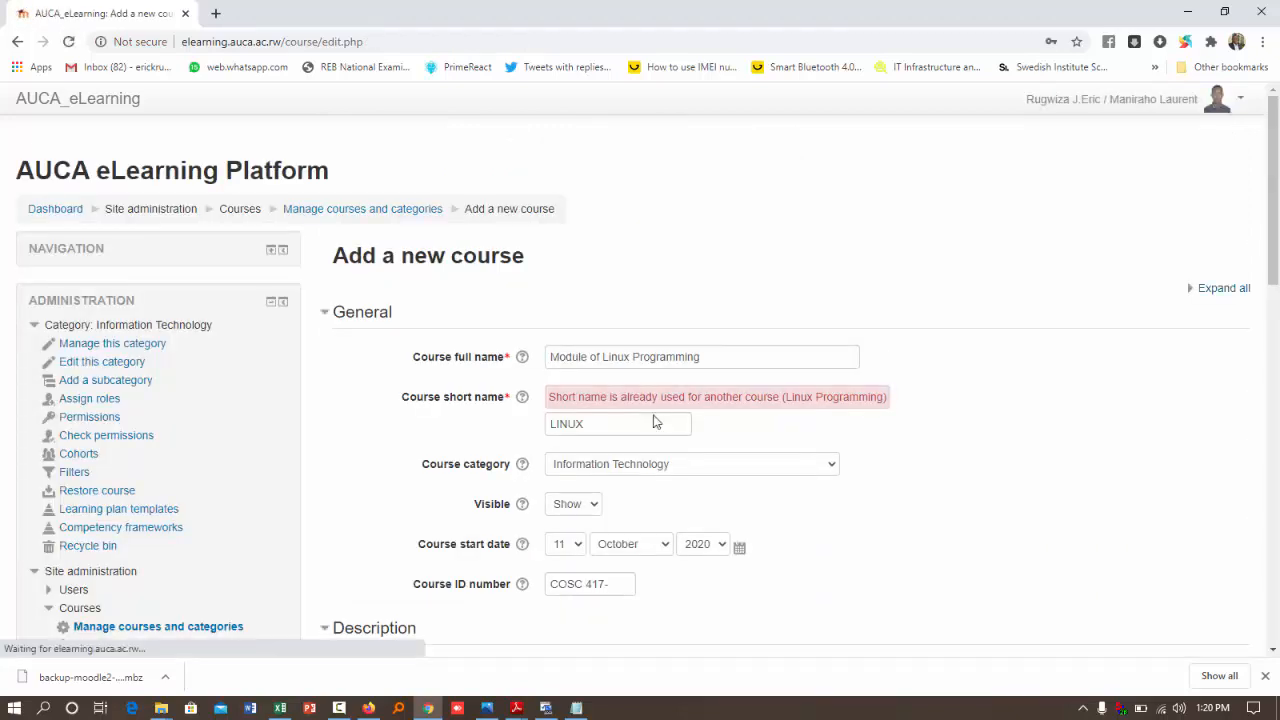
Step: Change the course short name to LINUX-, then save and display the course
click(605, 430)
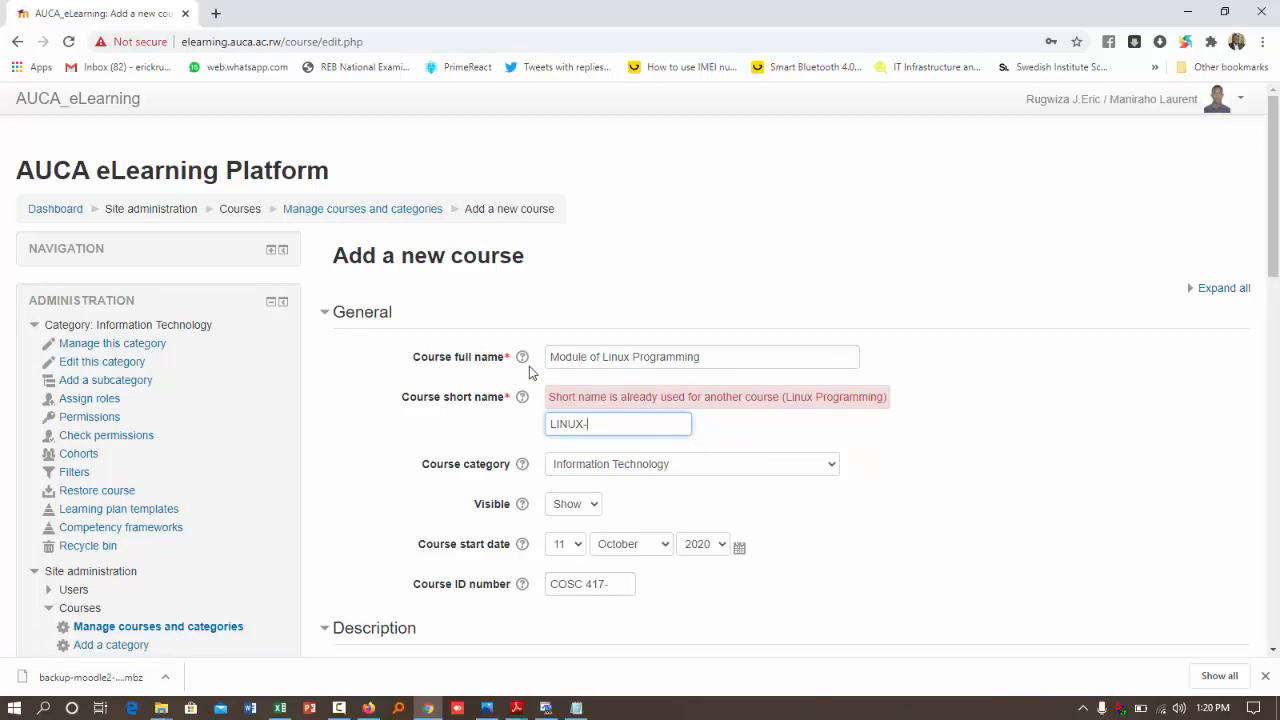
drag(571, 397, 758, 397)
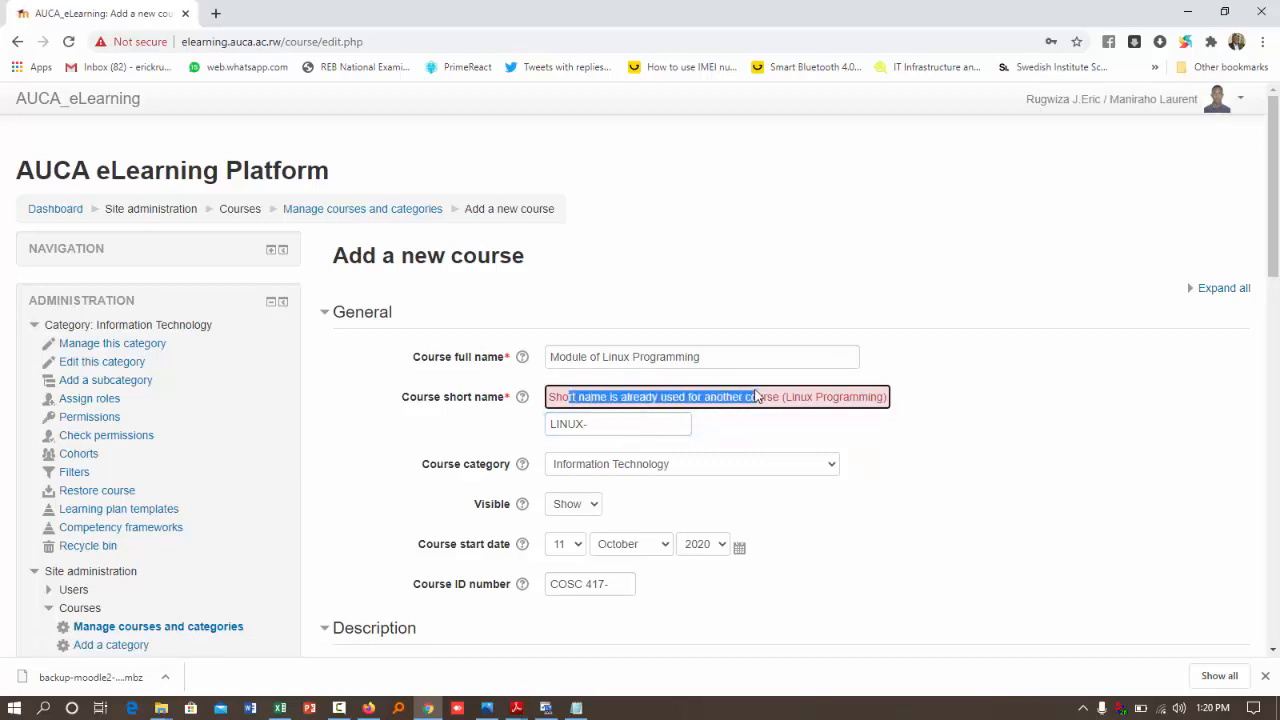
click(1022, 407)
scroll(1020, 407, down, 3)
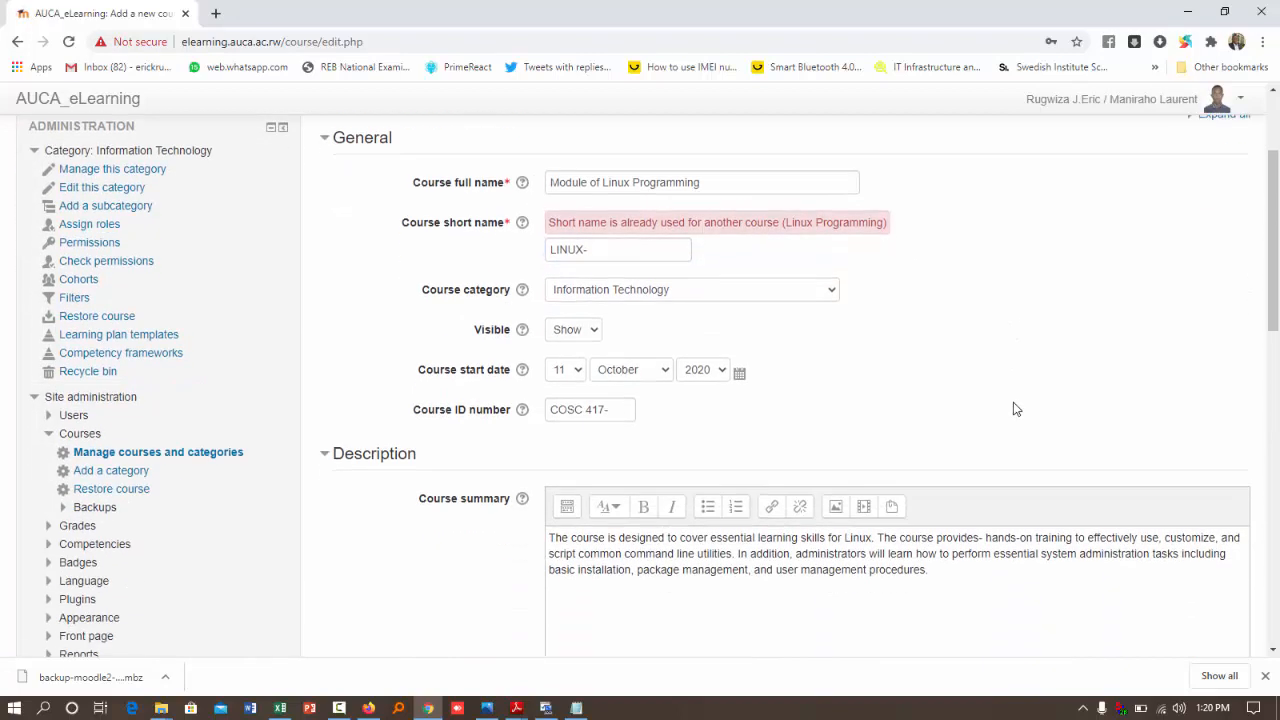
scroll(711, 330, down, 10)
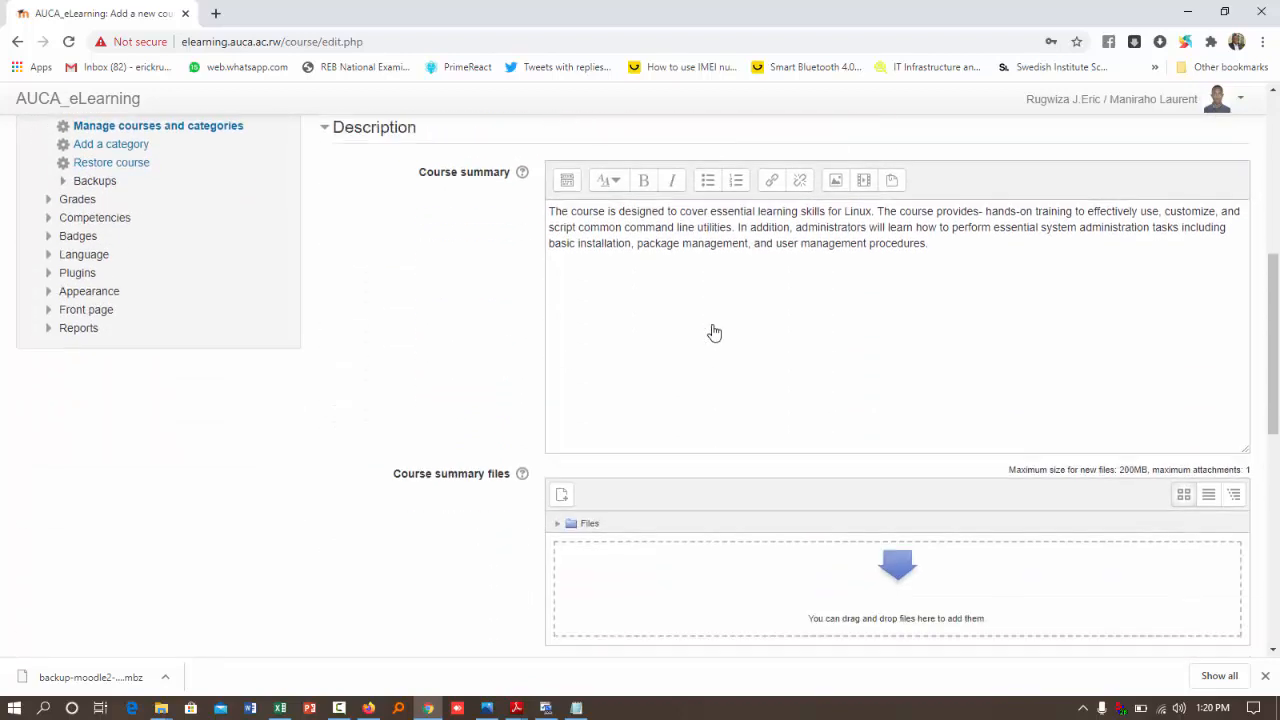
scroll(650, 545, down, 2)
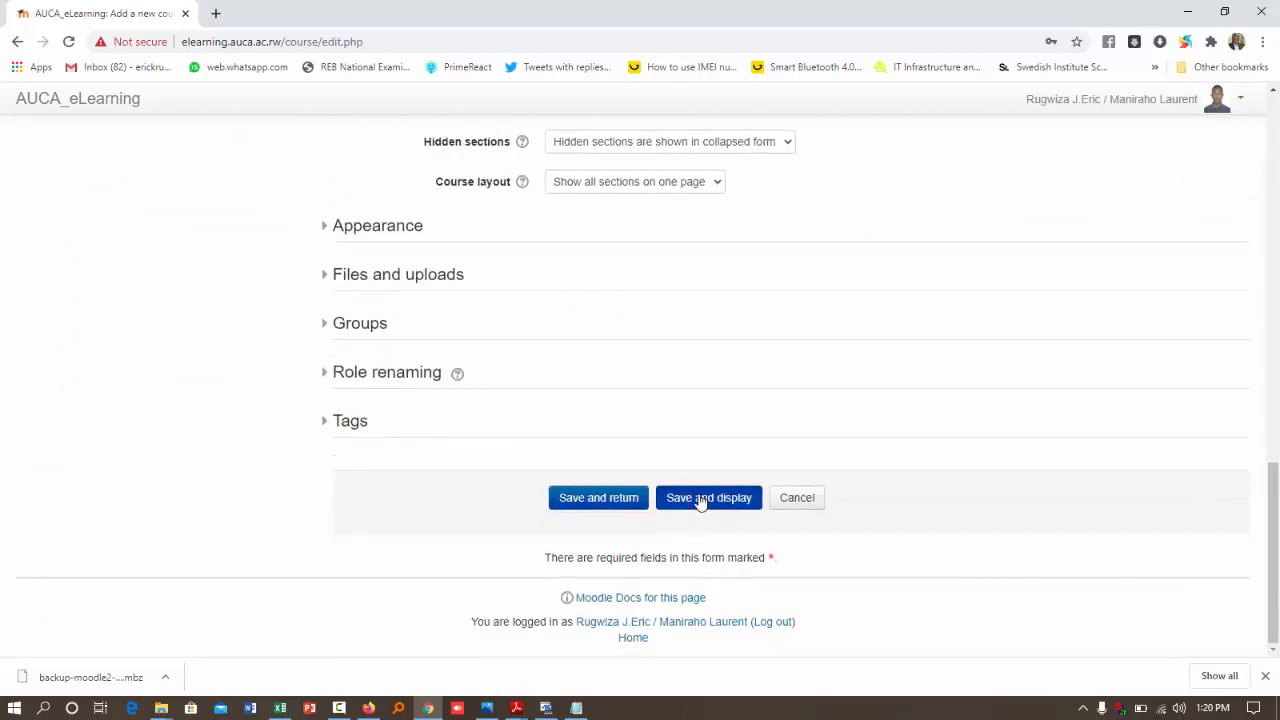
scroll(700, 505, up, 8)
scroll(700, 502, up, 5)
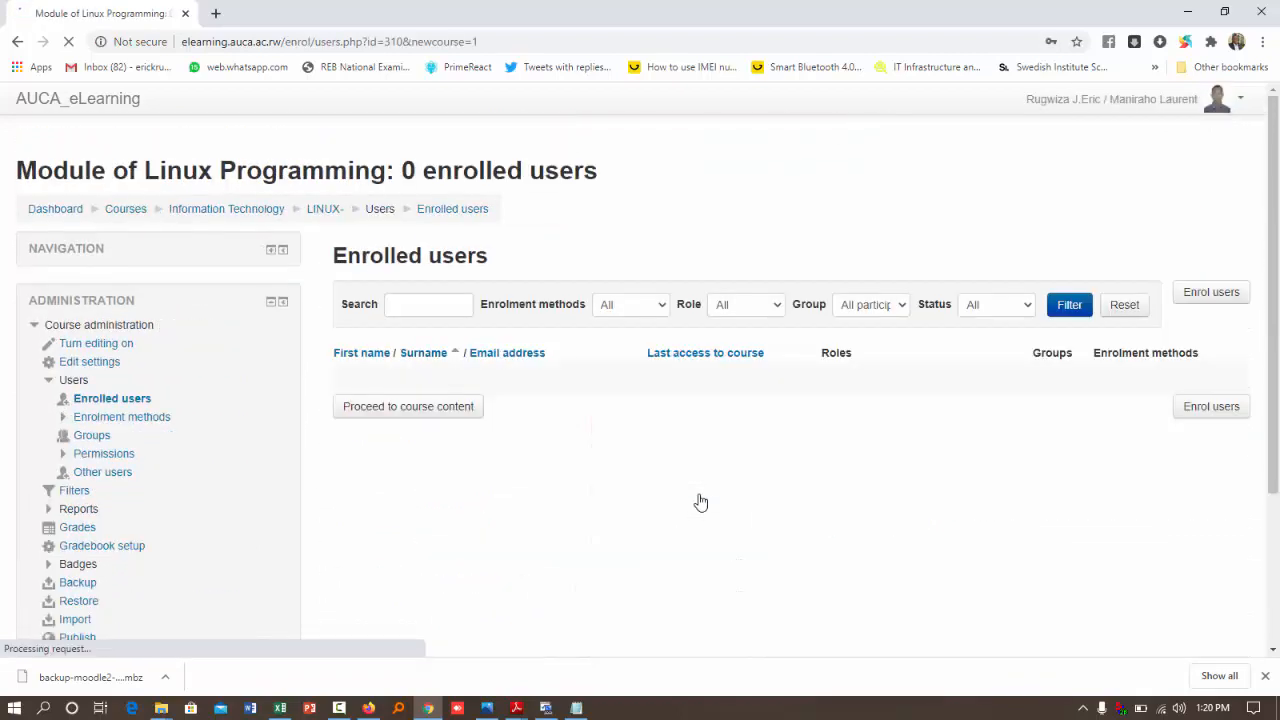
Step: Start enrolling users in the course with the Teacher role and search for the lecturer by surname
click(1213, 410)
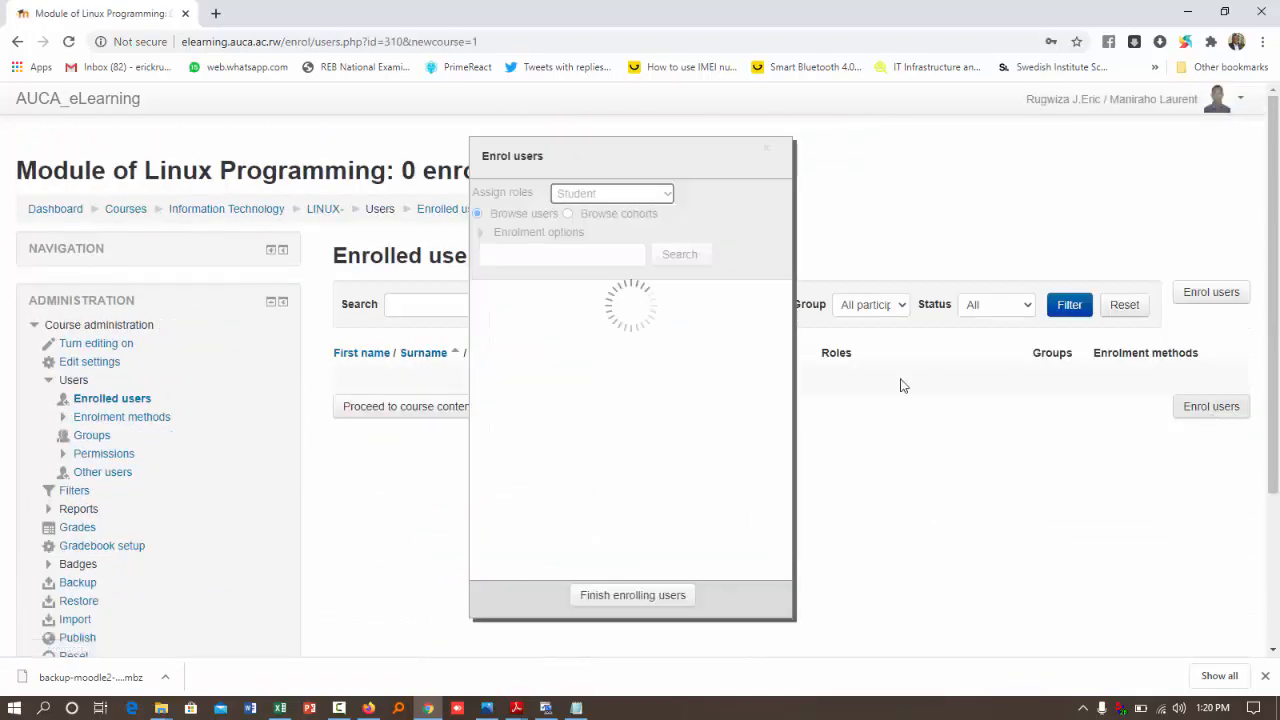
click(612, 193)
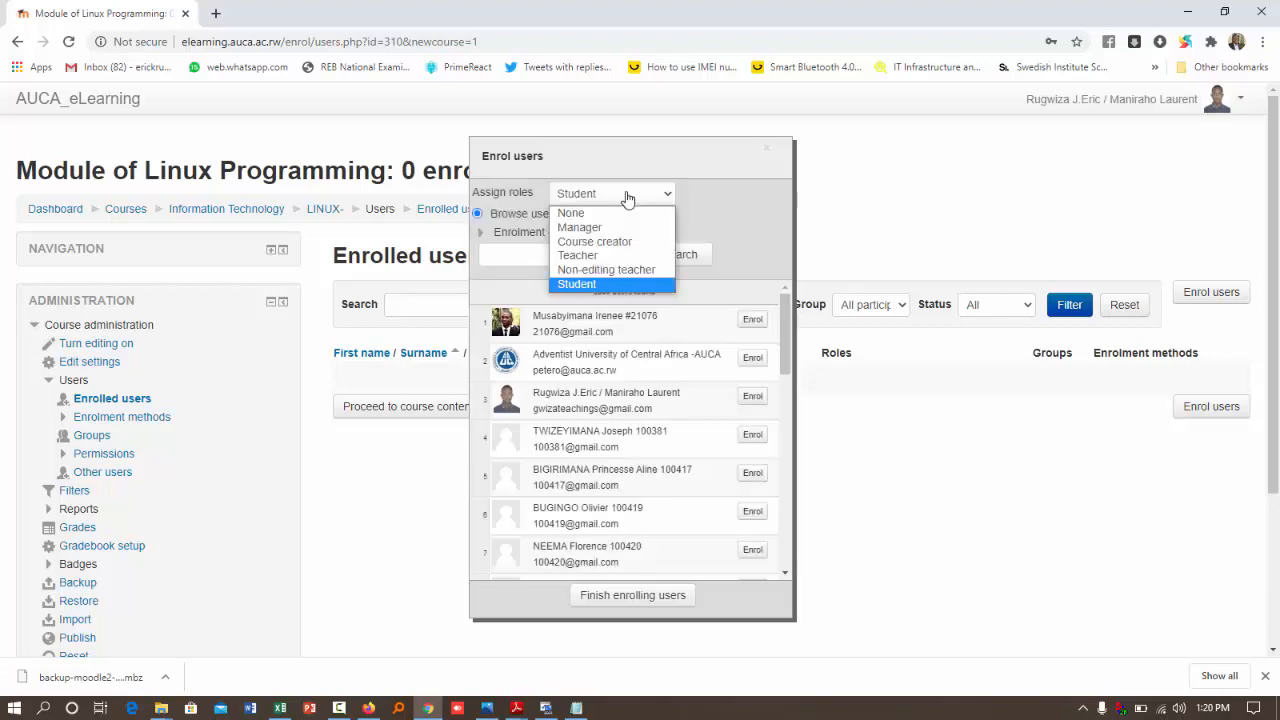
key(Escape)
click(599, 258)
click(553, 252)
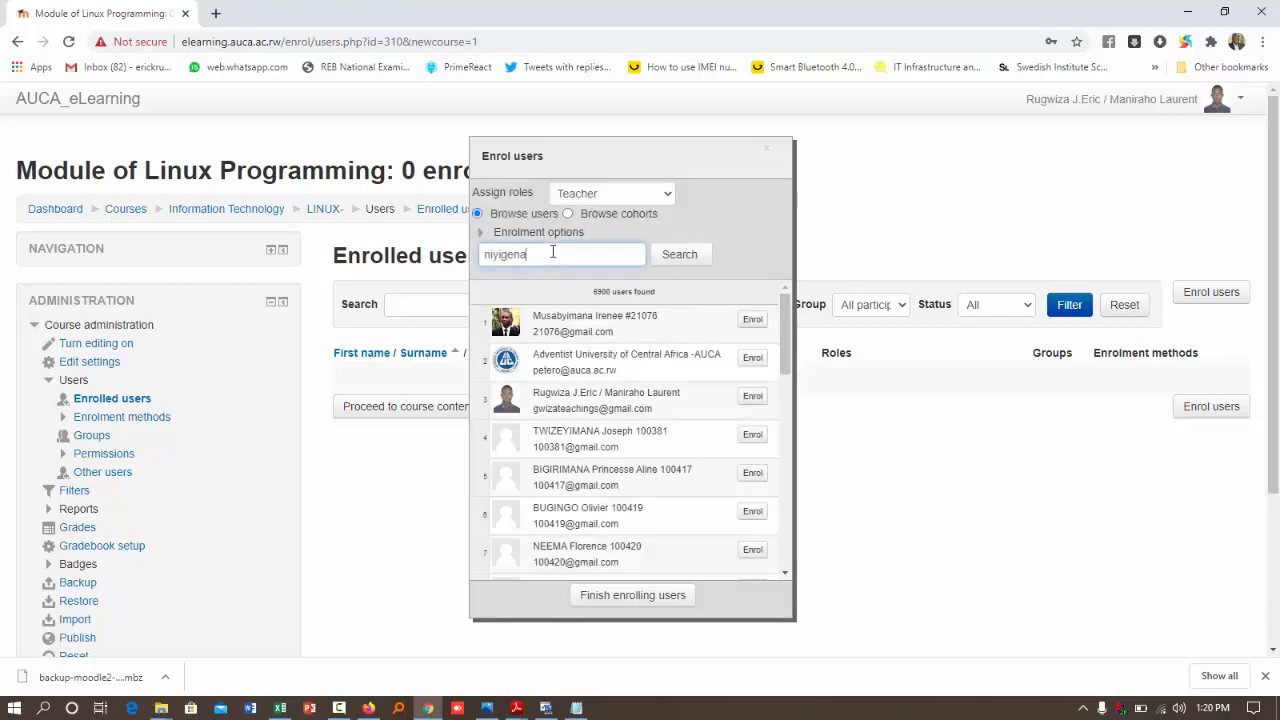
click(695, 256)
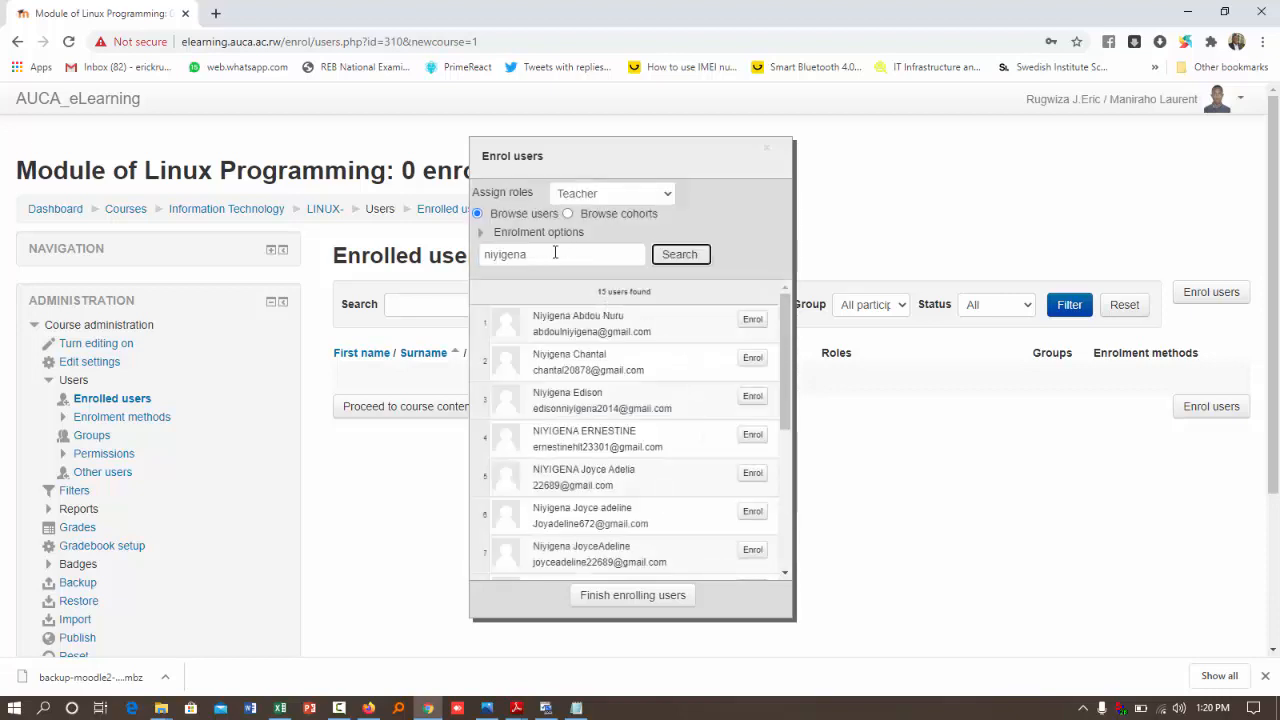
Step: Search for the lecturer by full name and repeat the search with the assigned role set to Student
click(554, 255)
text(papias)
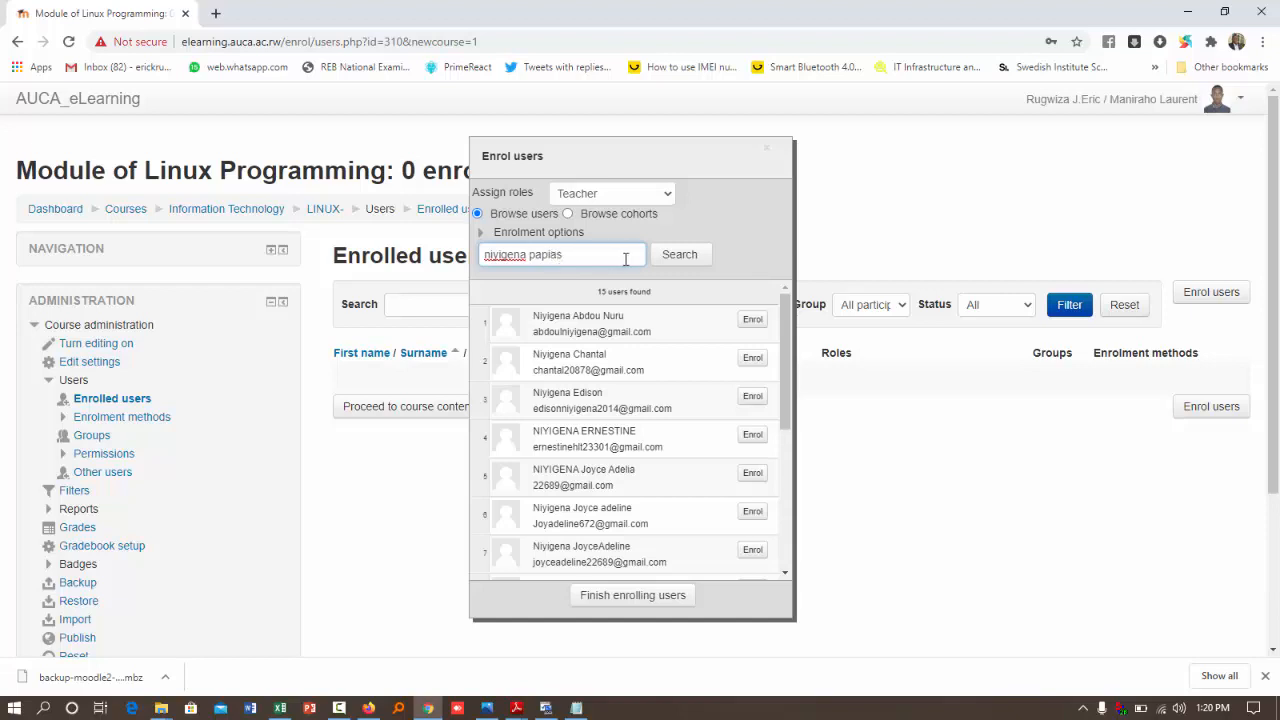
click(668, 258)
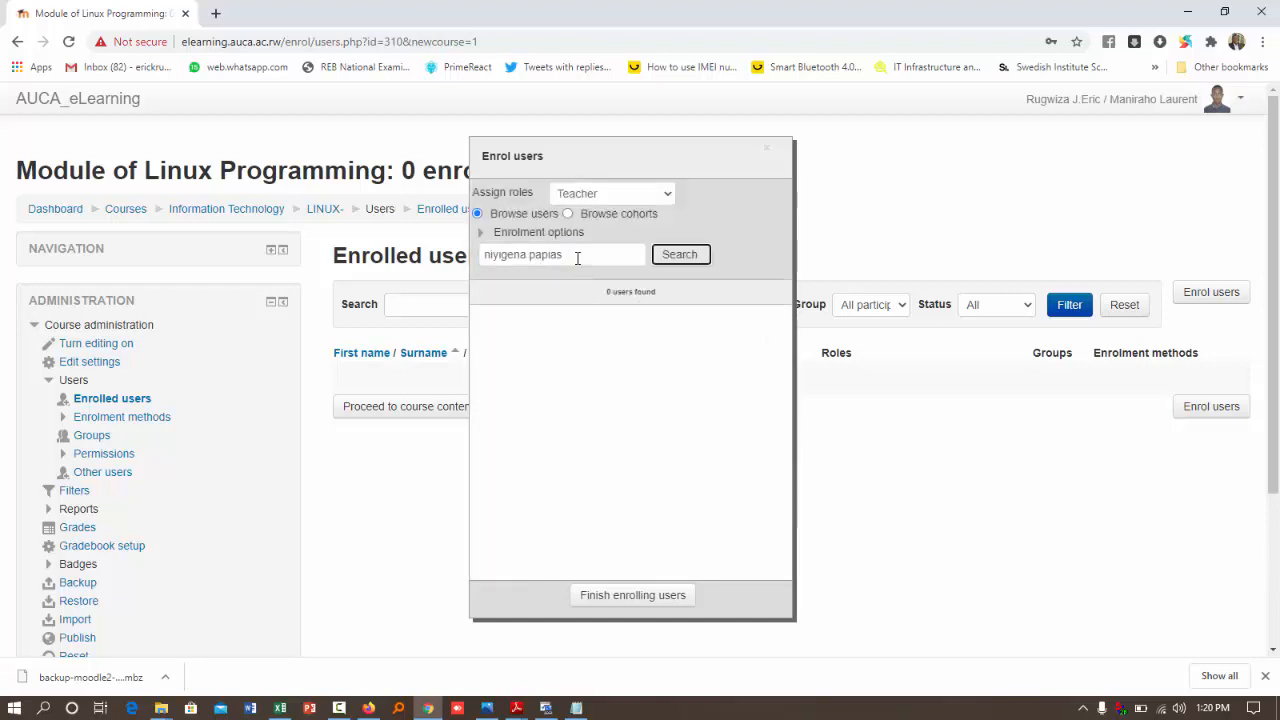
triple_click(574, 255)
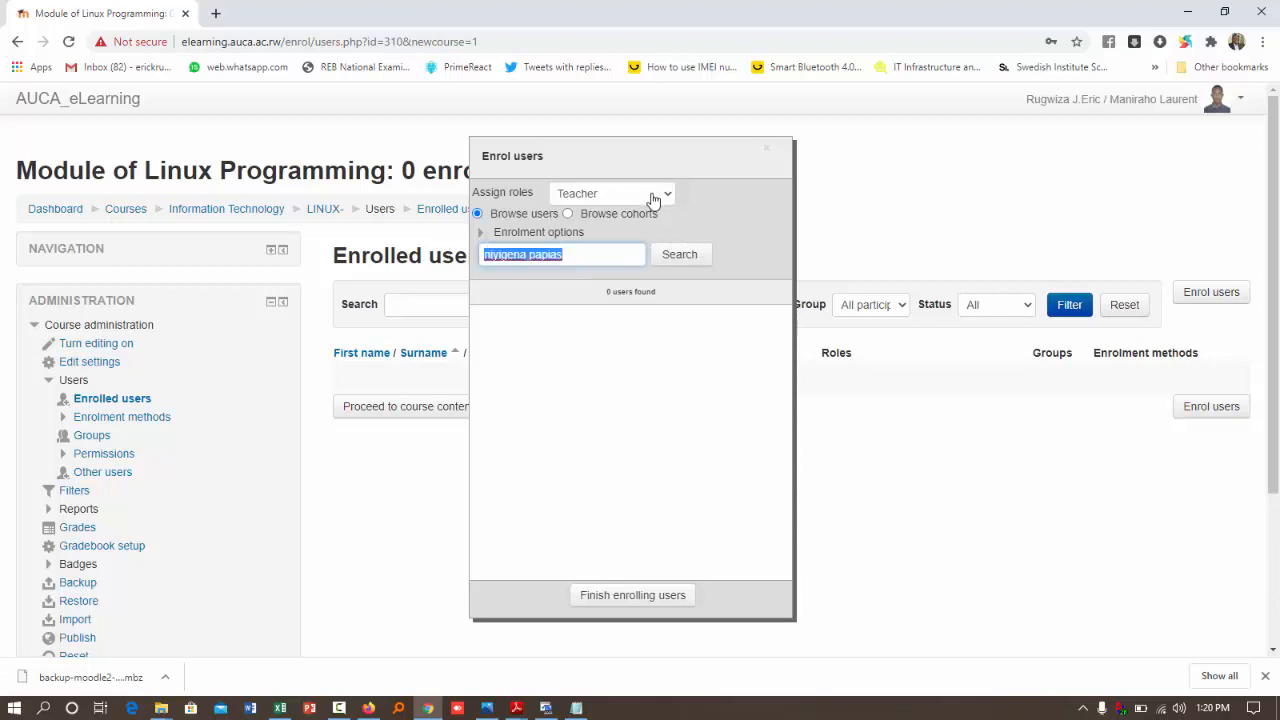
click(652, 196)
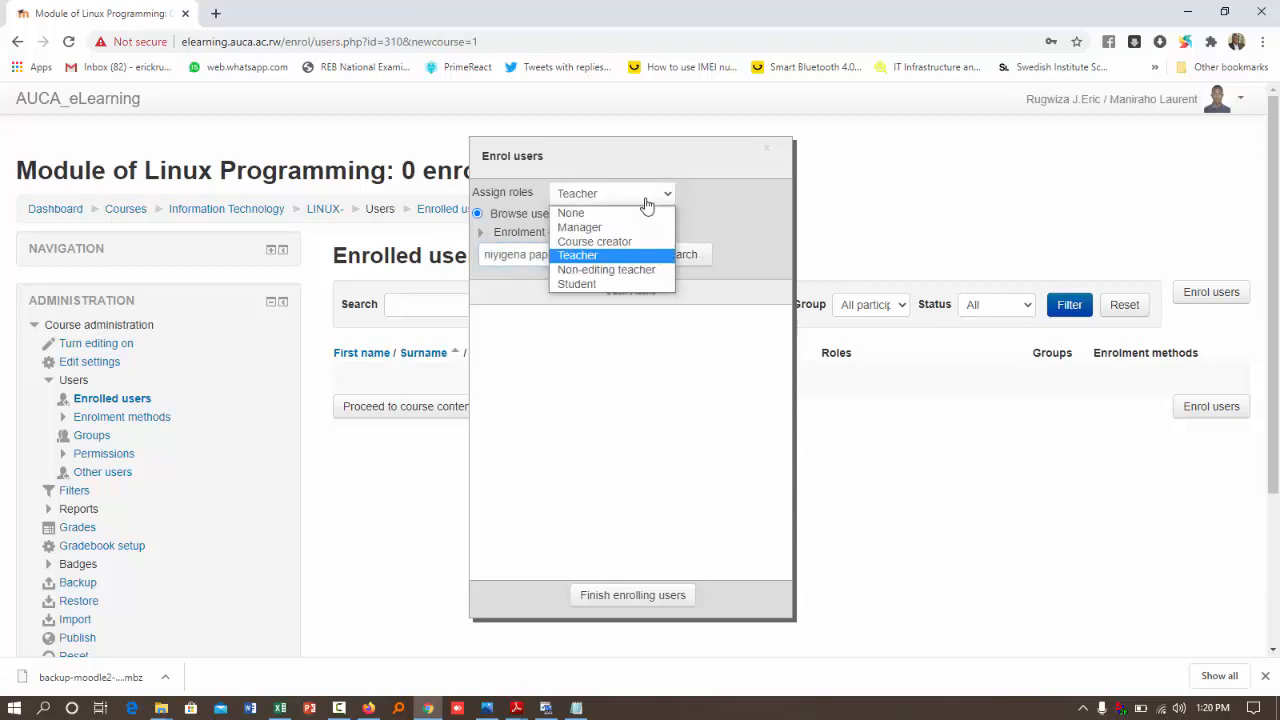
click(606, 285)
click(674, 260)
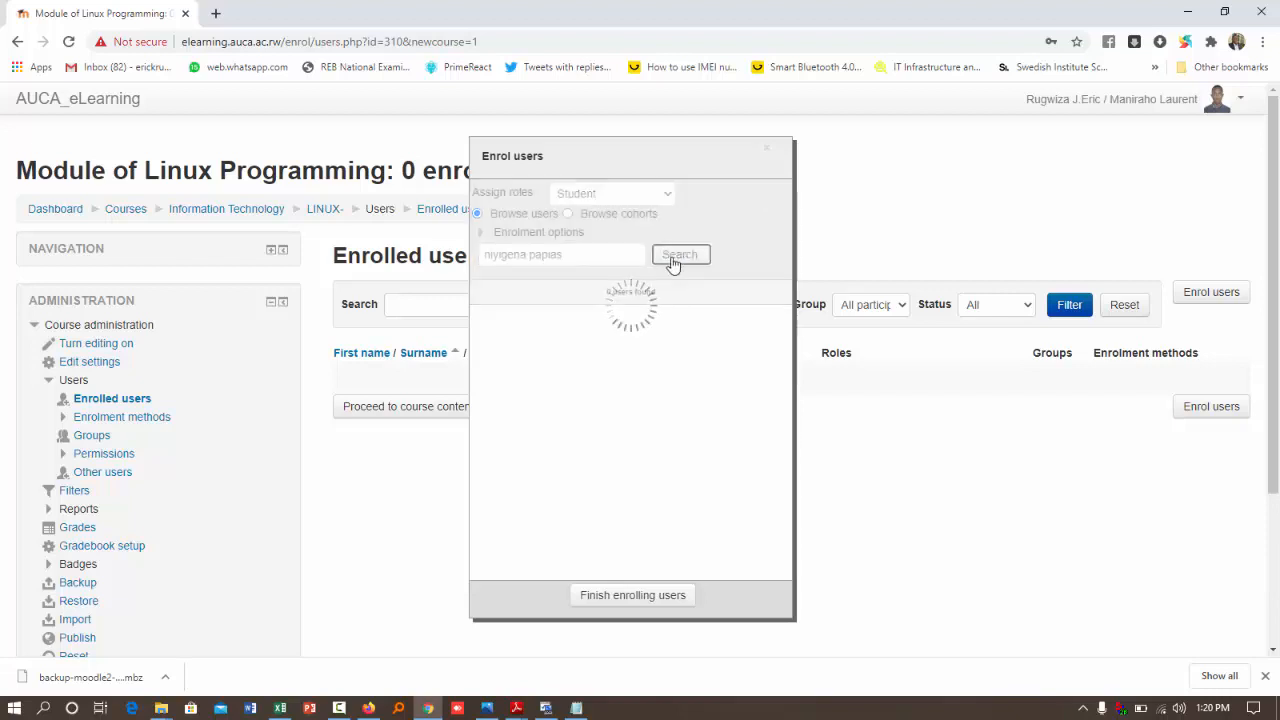
Step: Search for the lecturer by first name only, enrol the matching user as Student and finish enrolling
click(578, 256)
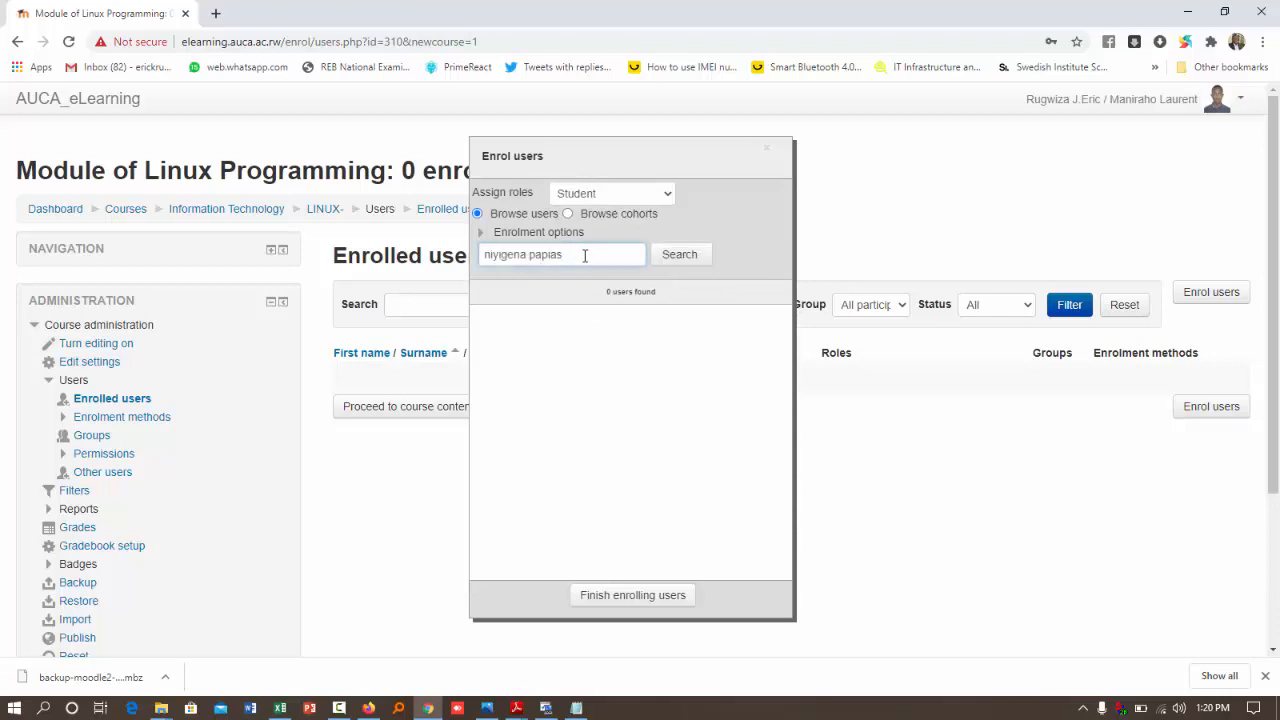
key(ctrl+a)
text(papias)
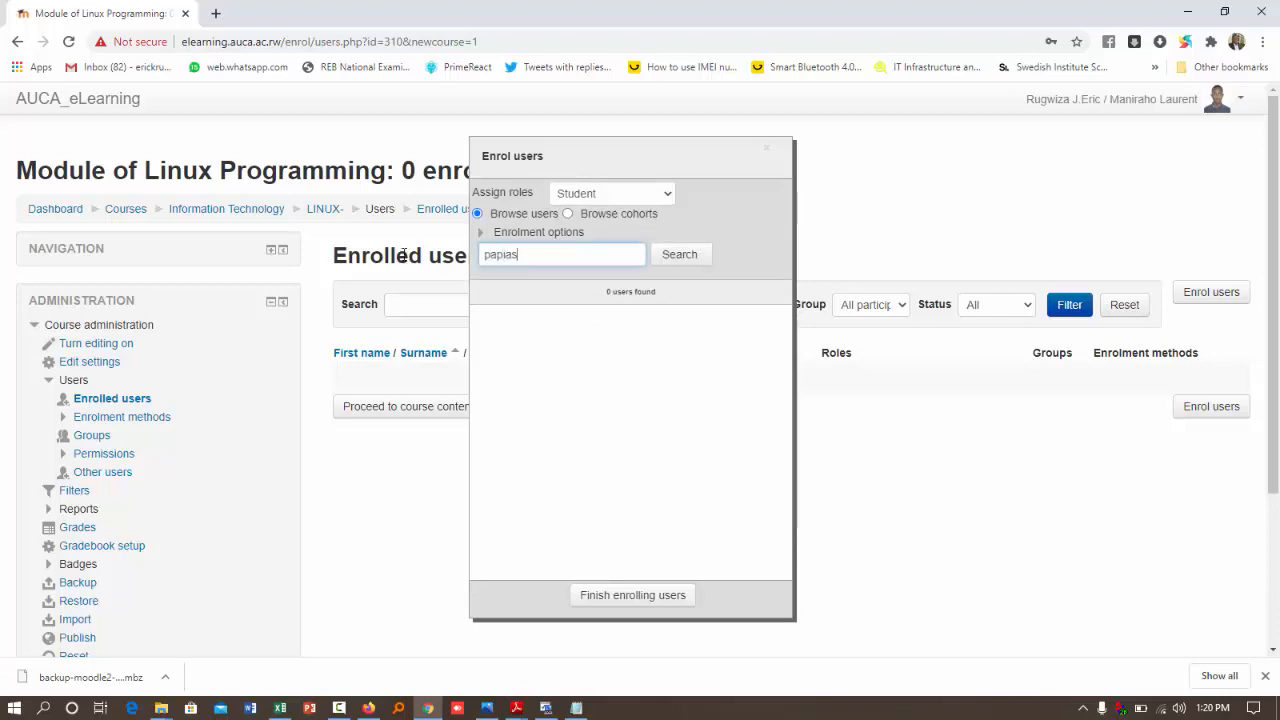
click(676, 258)
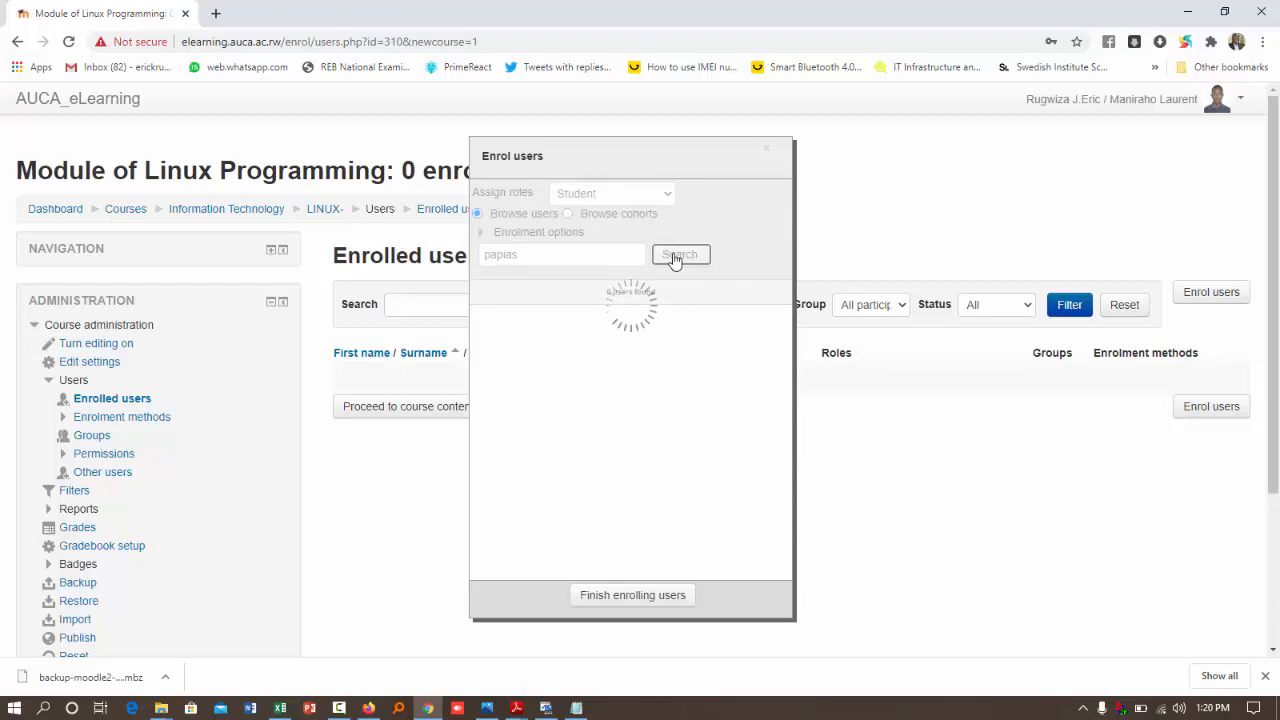
click(765, 320)
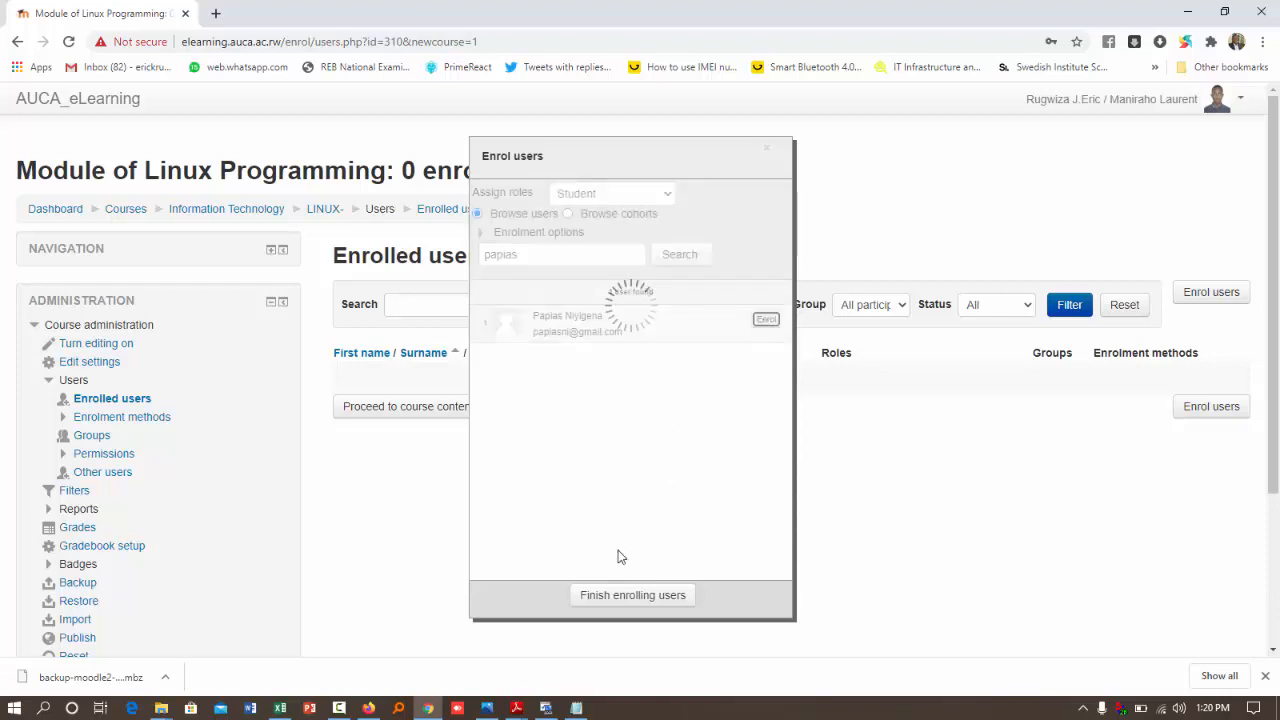
click(610, 600)
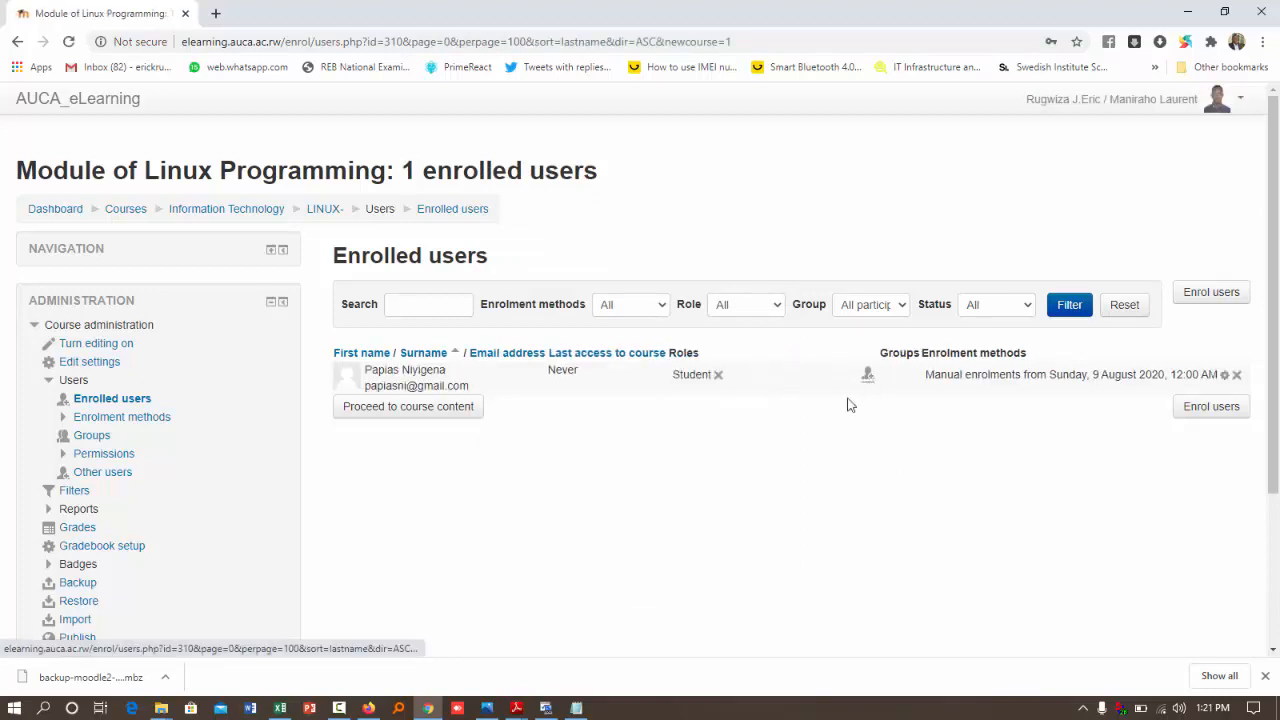
Step: Assign the enrolled user the additional roles Teacher and Course creator
click(854, 441)
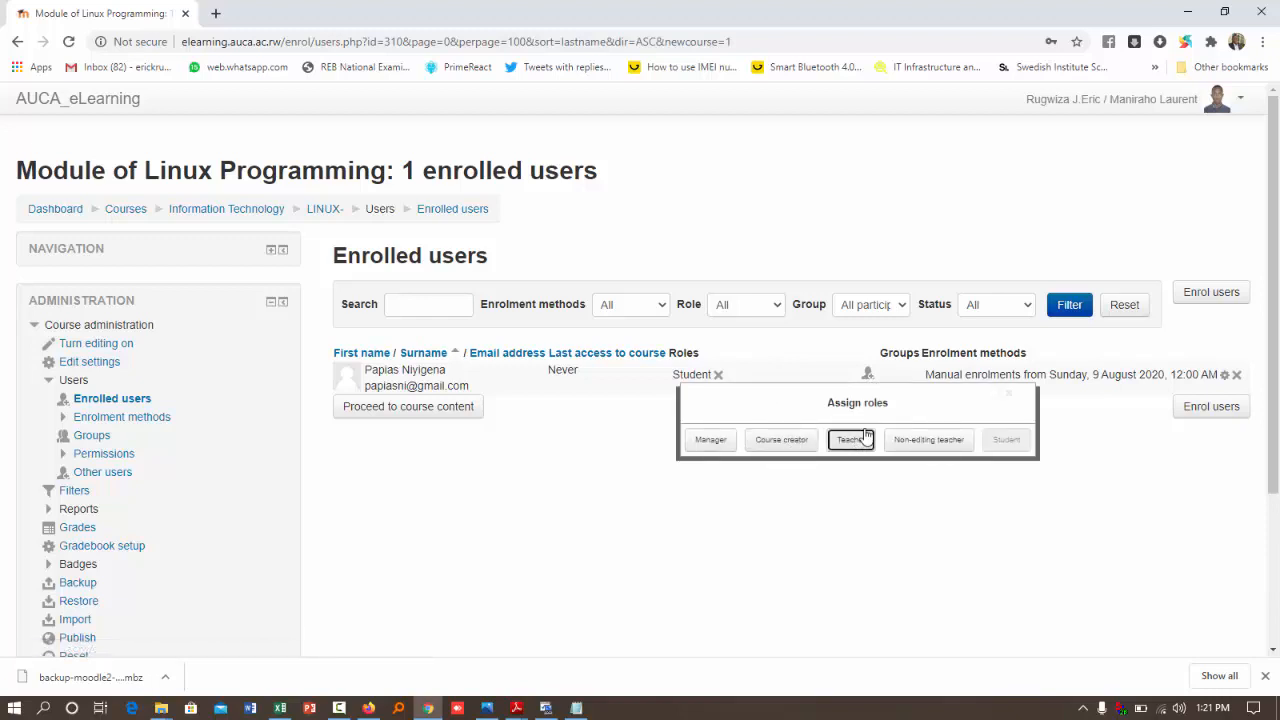
click(868, 377)
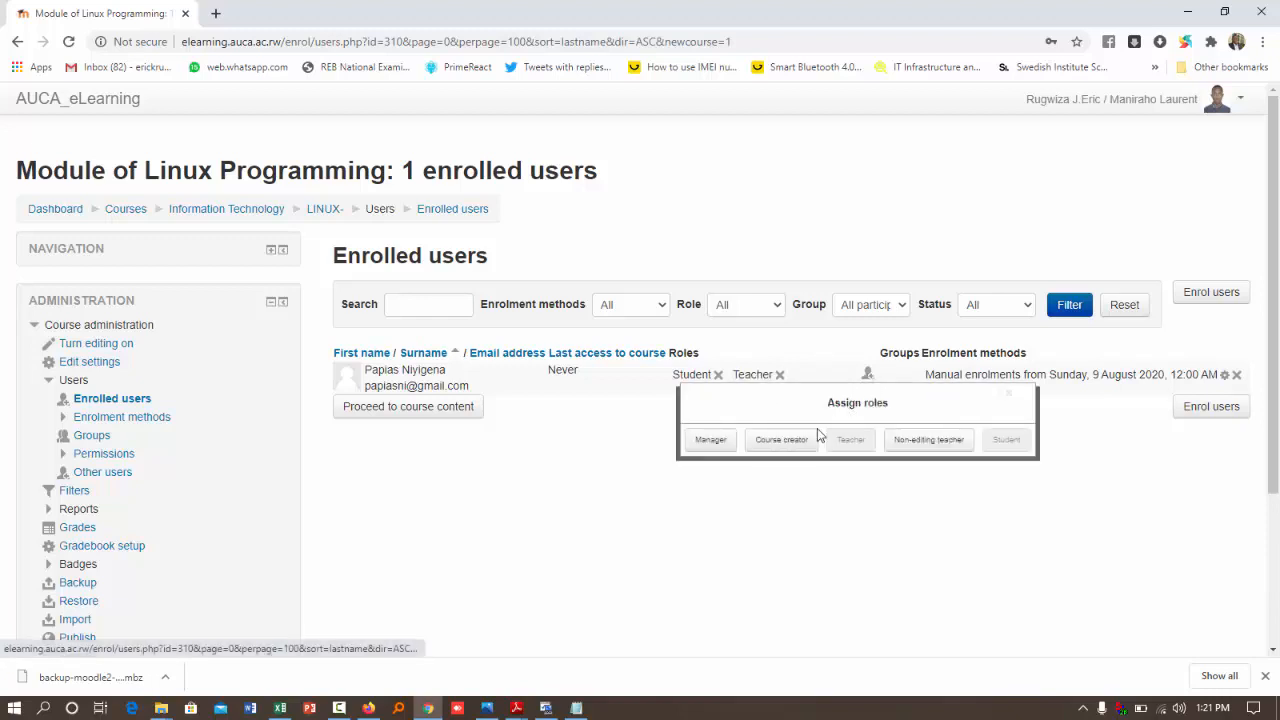
click(769, 447)
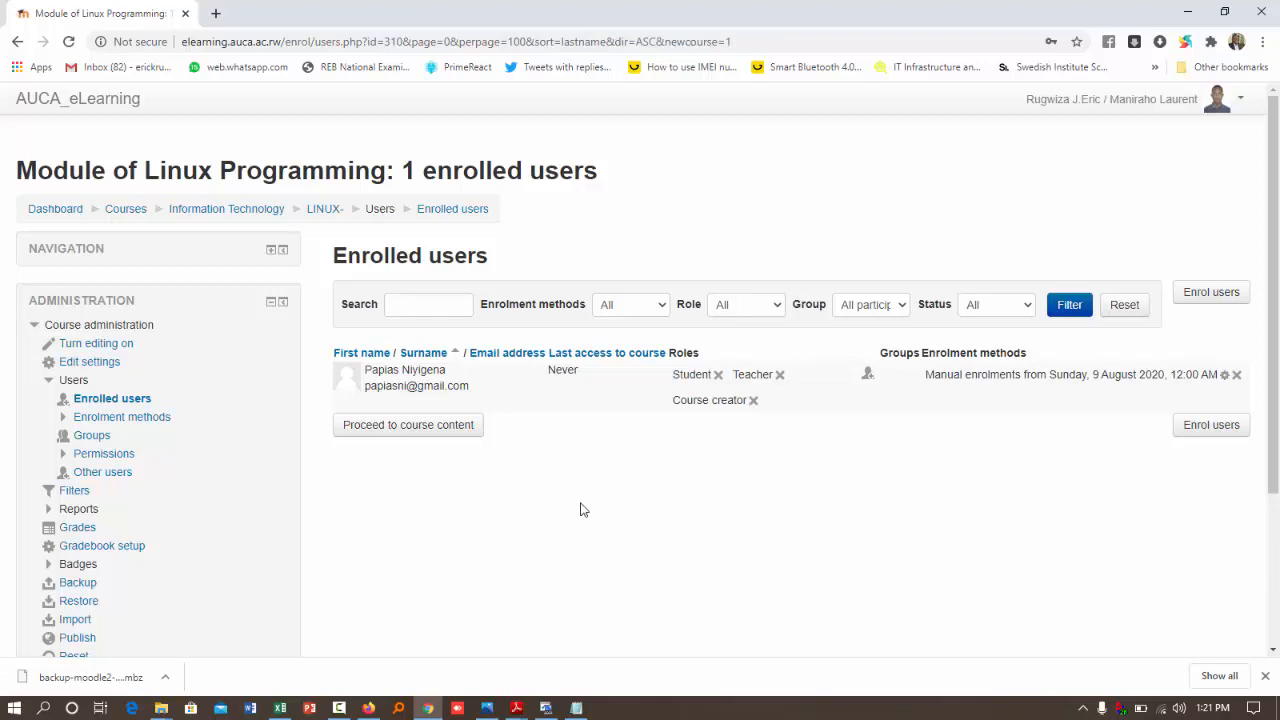
Step: Open the LINUX- course page and review its weekly sections
click(322, 212)
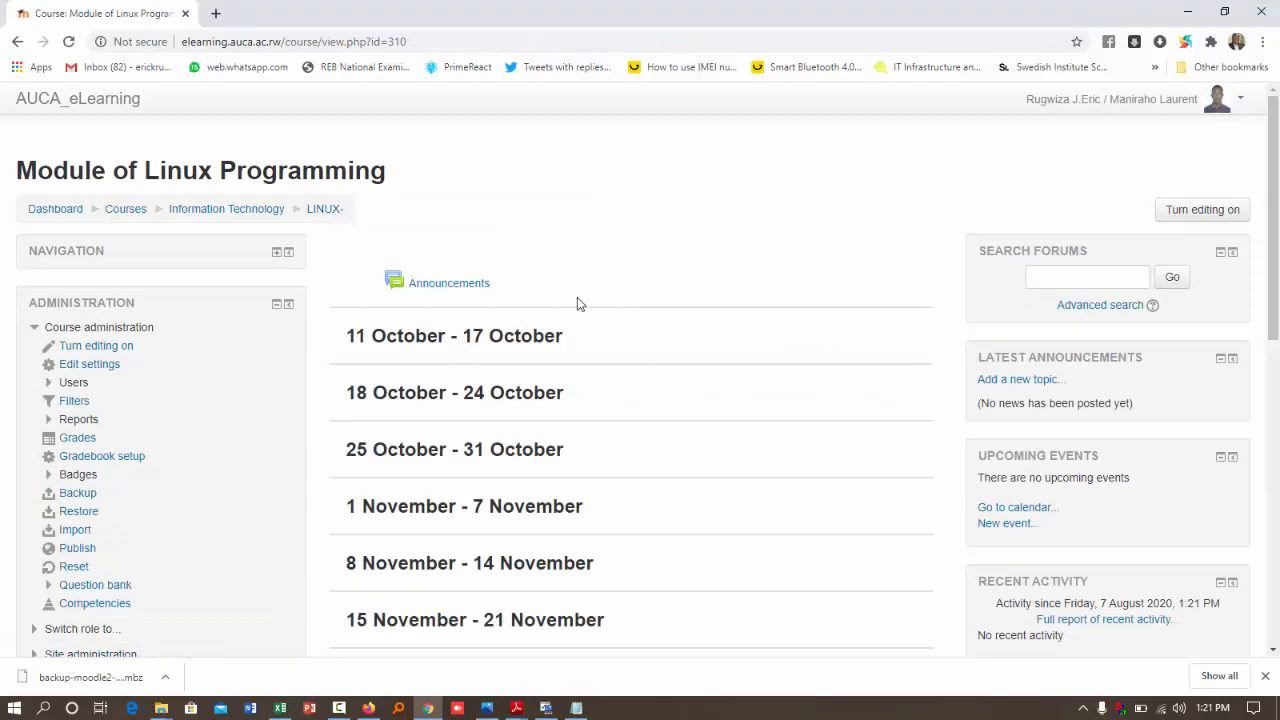
scroll(577, 297, down, 2)
scroll(577, 297, down, 2)
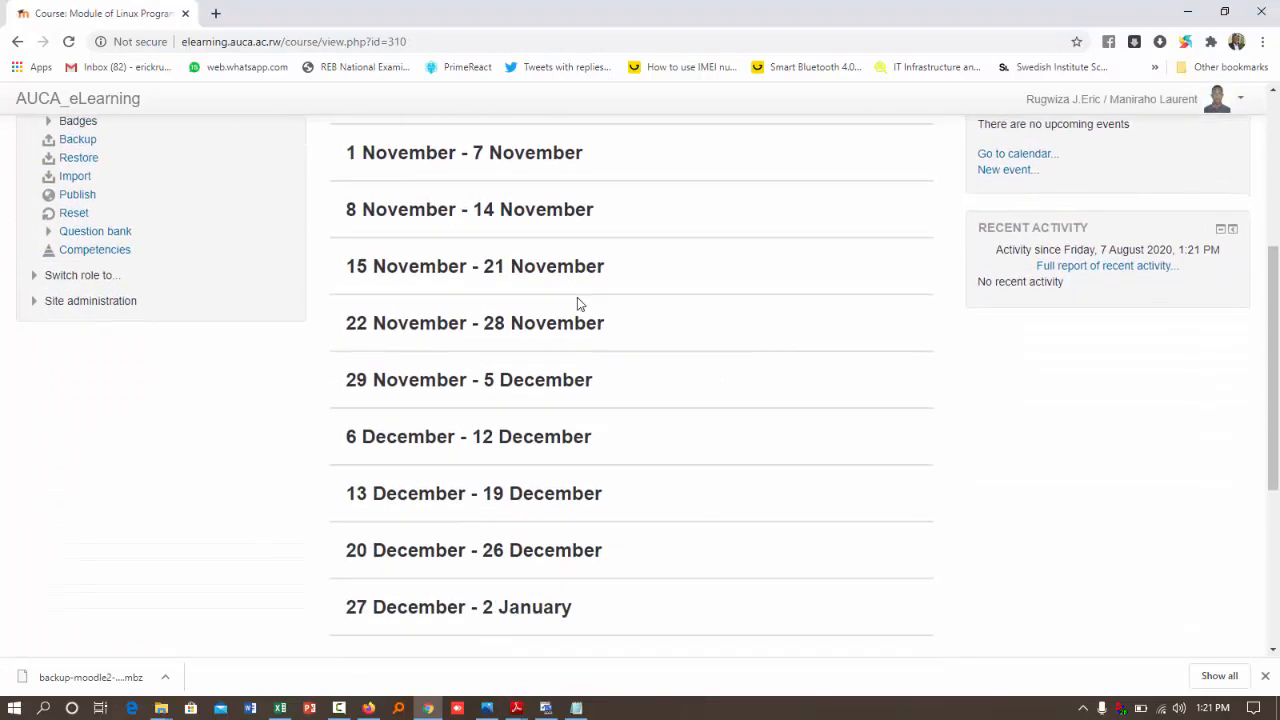
scroll(577, 303, up, 4)
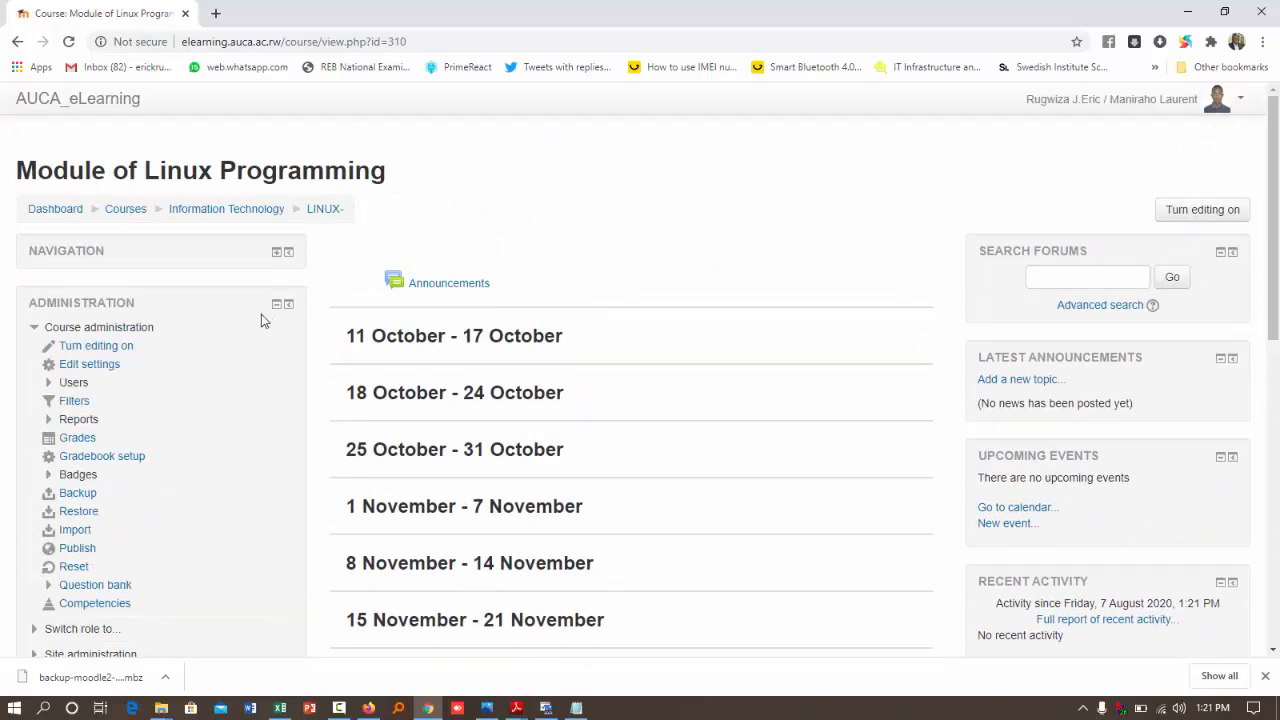
Step: Open the course's Restore page, upload BackupCourse.mbz from the Downloads folder and start restoring it
click(82, 511)
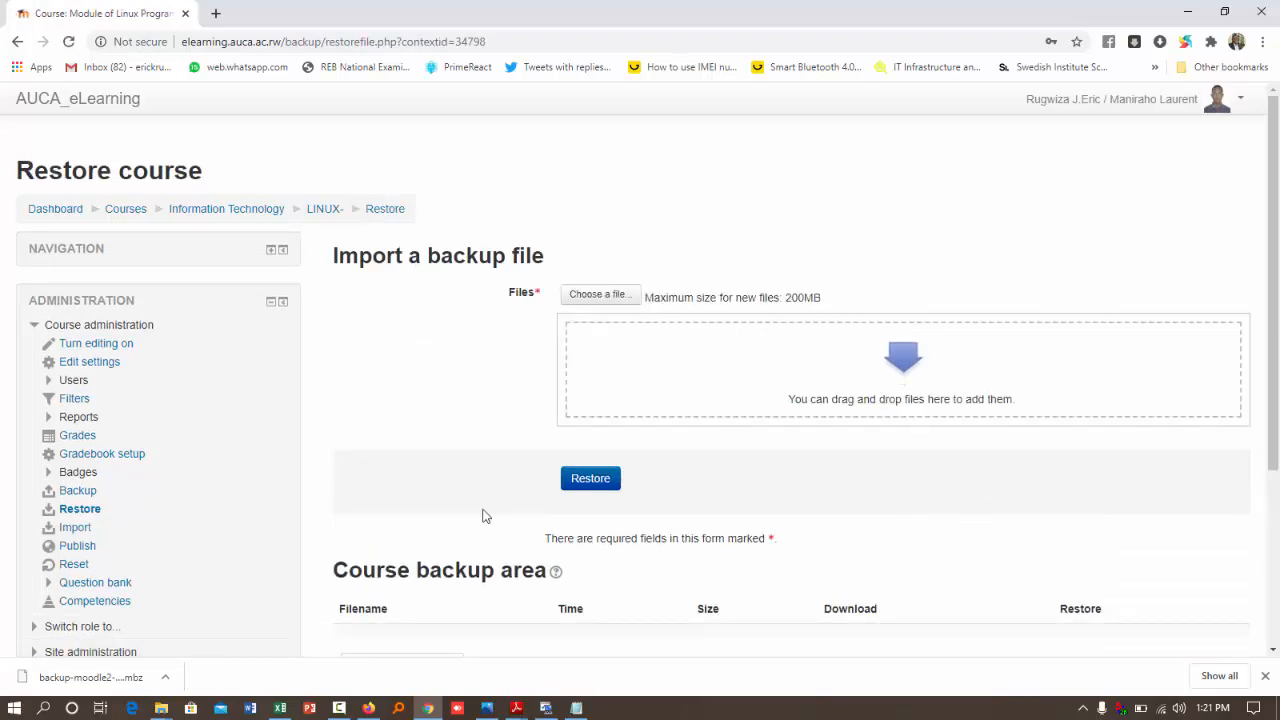
click(161, 708)
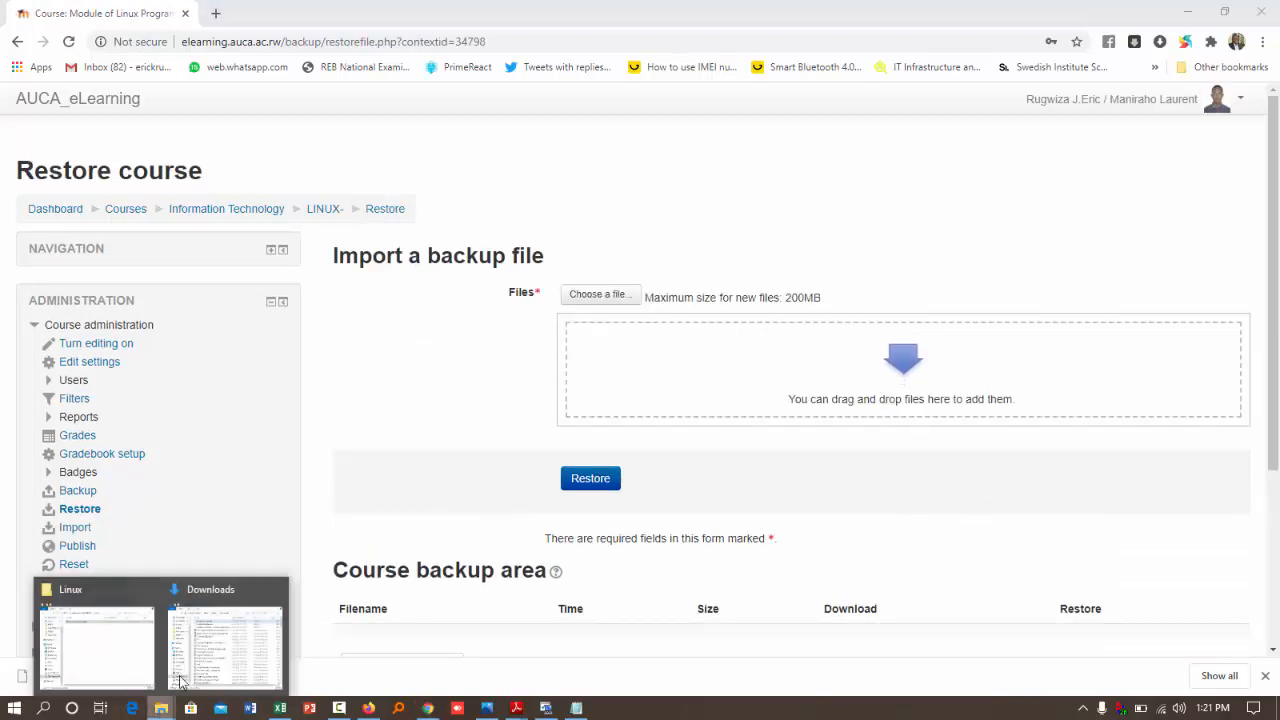
click(237, 644)
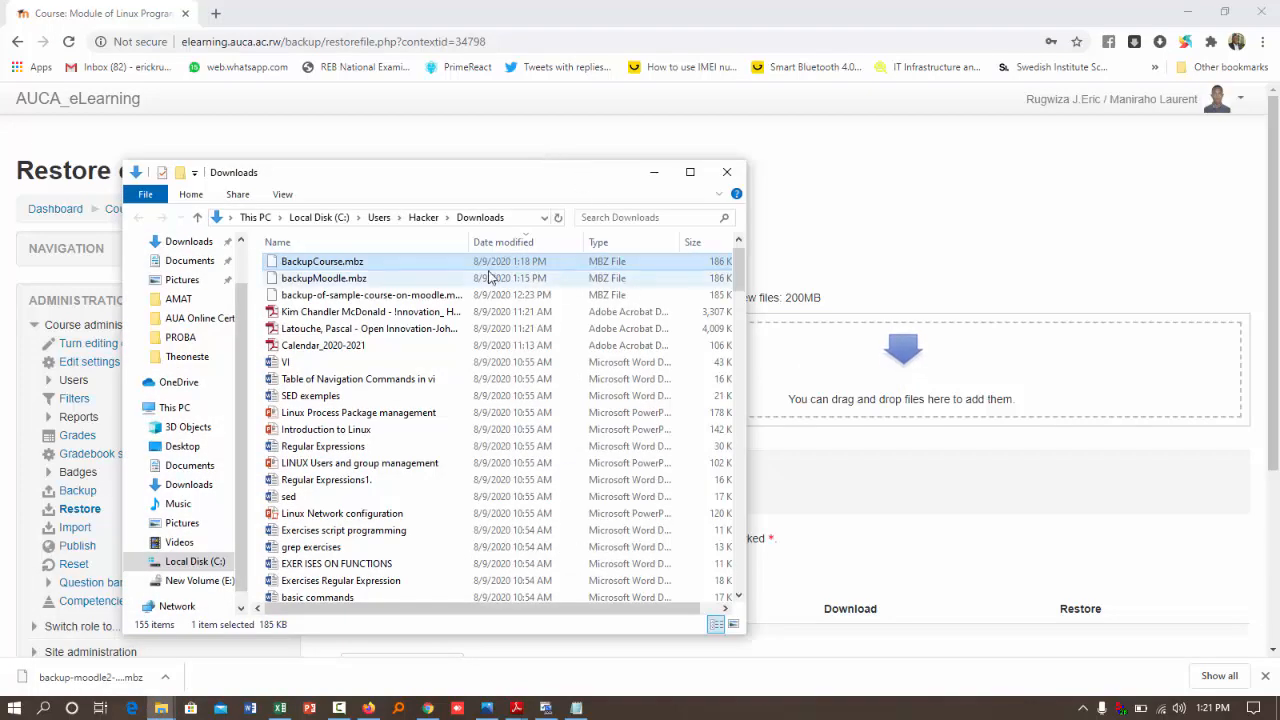
drag(436, 268, 925, 357)
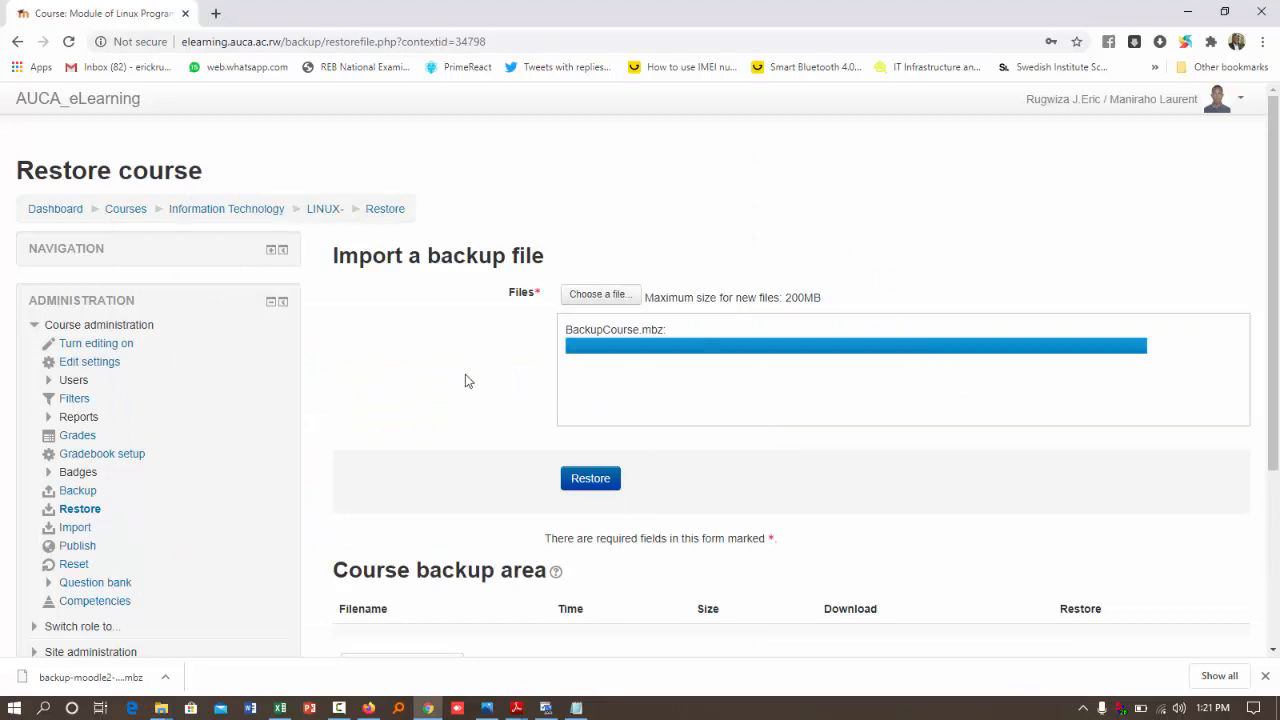
scroll(521, 373, down, 1)
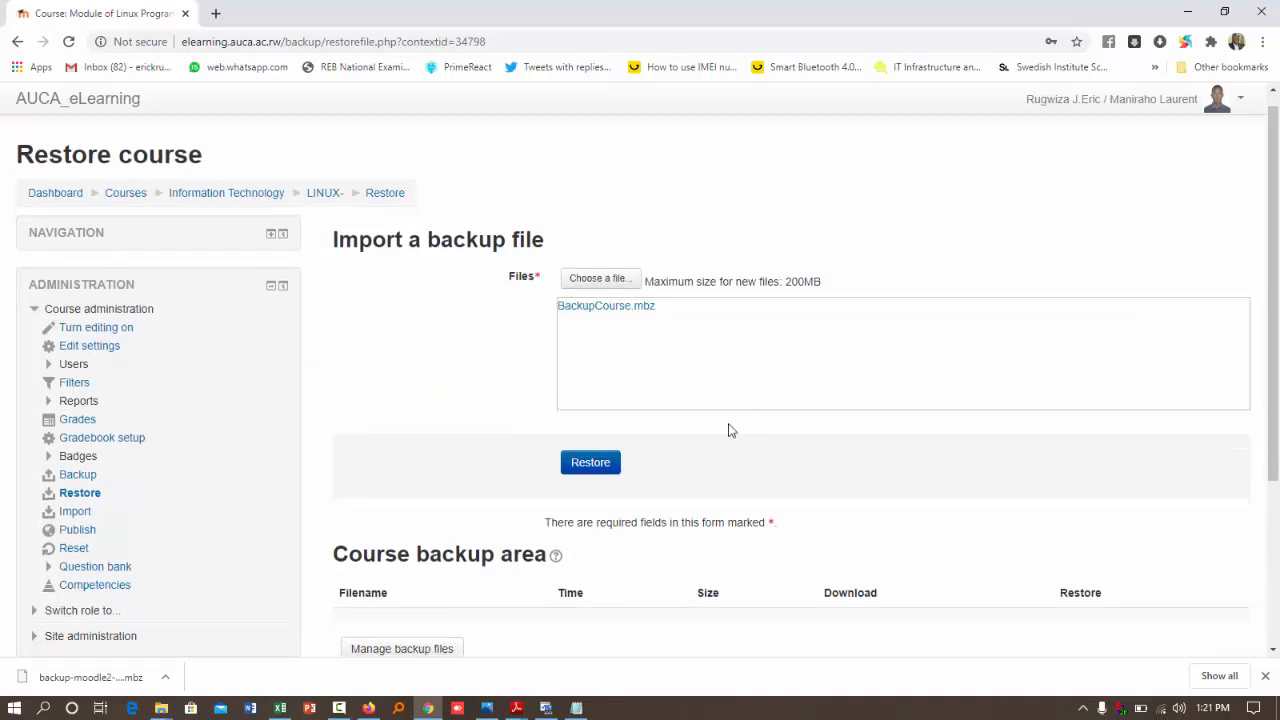
click(592, 462)
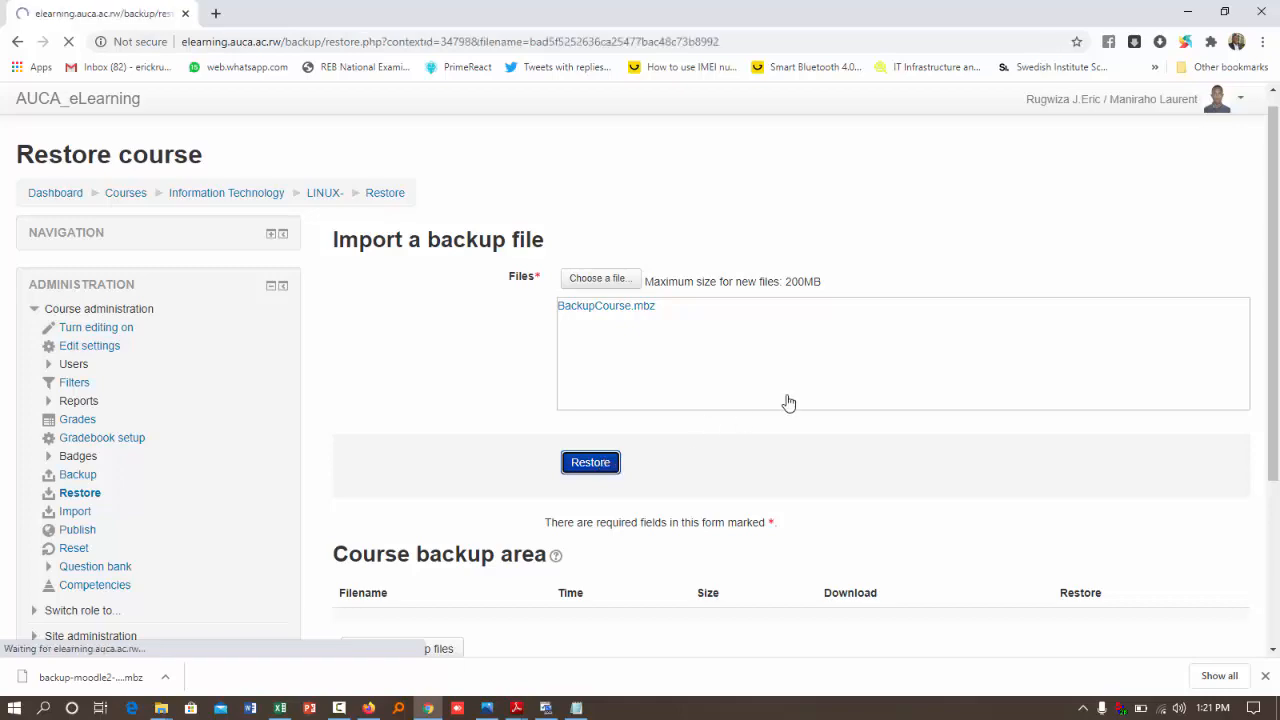
Step: Review the backup's settings and course sections, and continue to the restore destination
scroll(787, 401, down, 12)
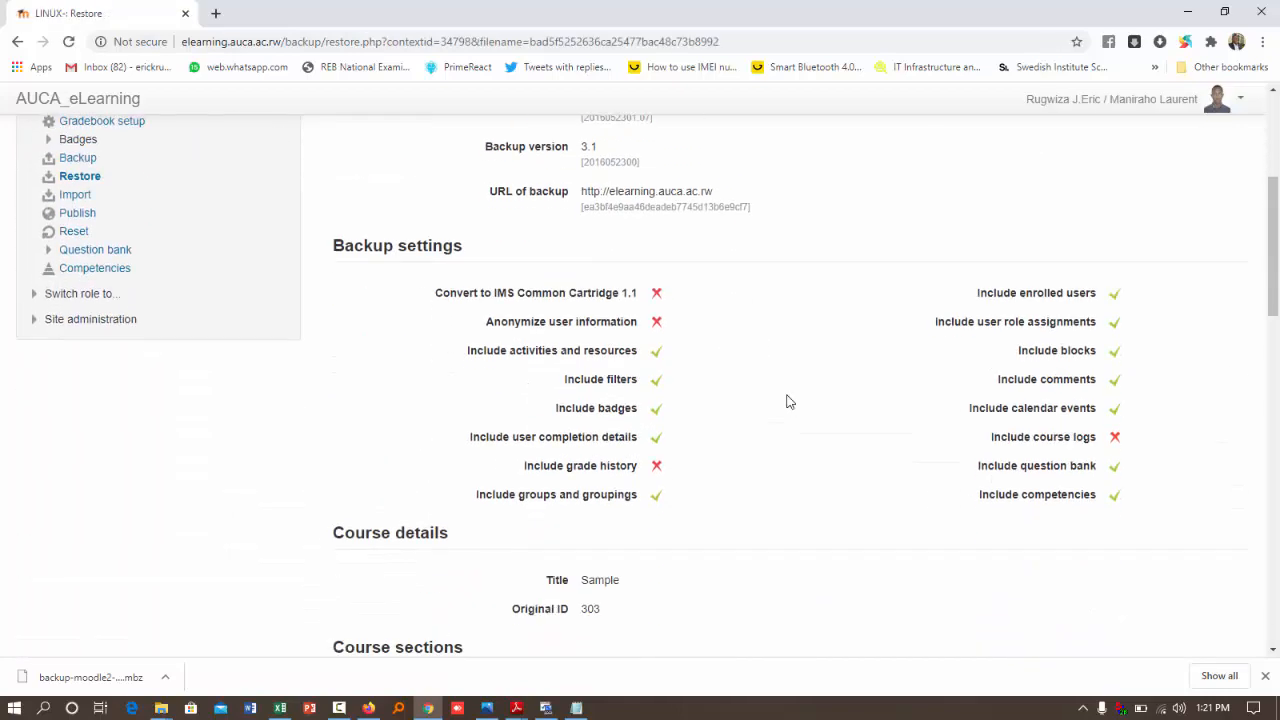
scroll(789, 400, down, 3)
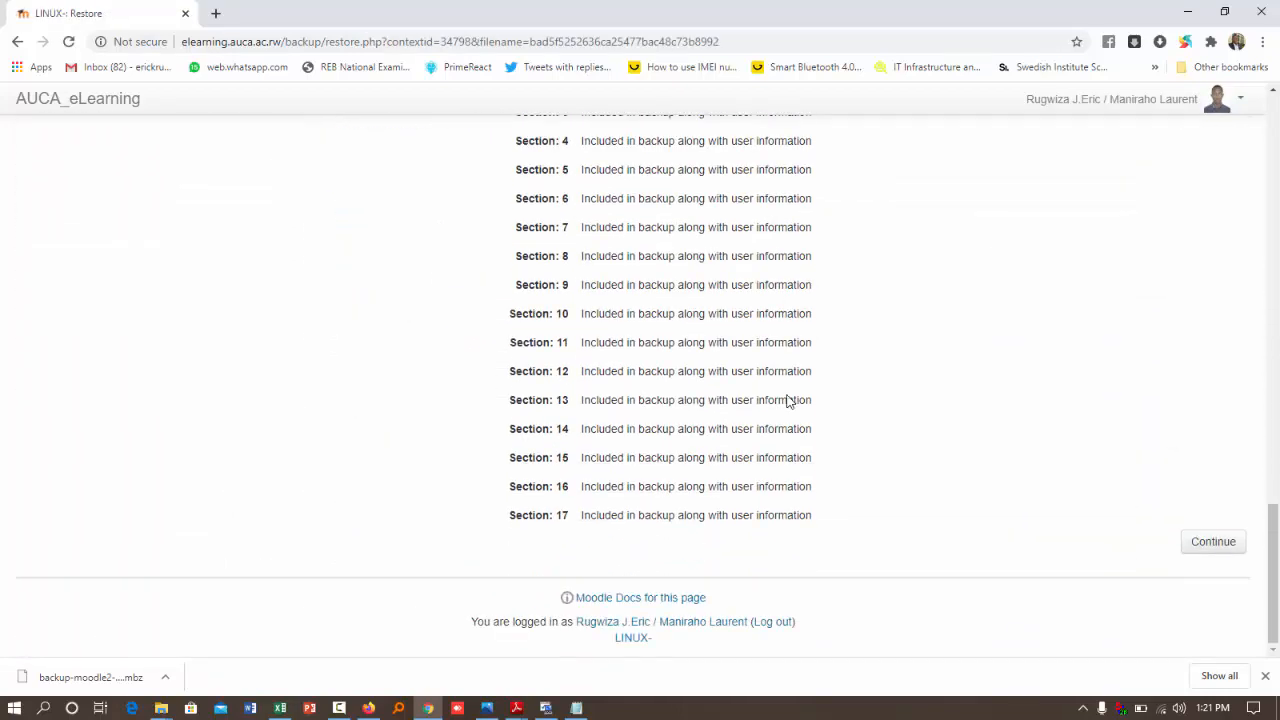
click(1211, 541)
scroll(953, 337, up, 10)
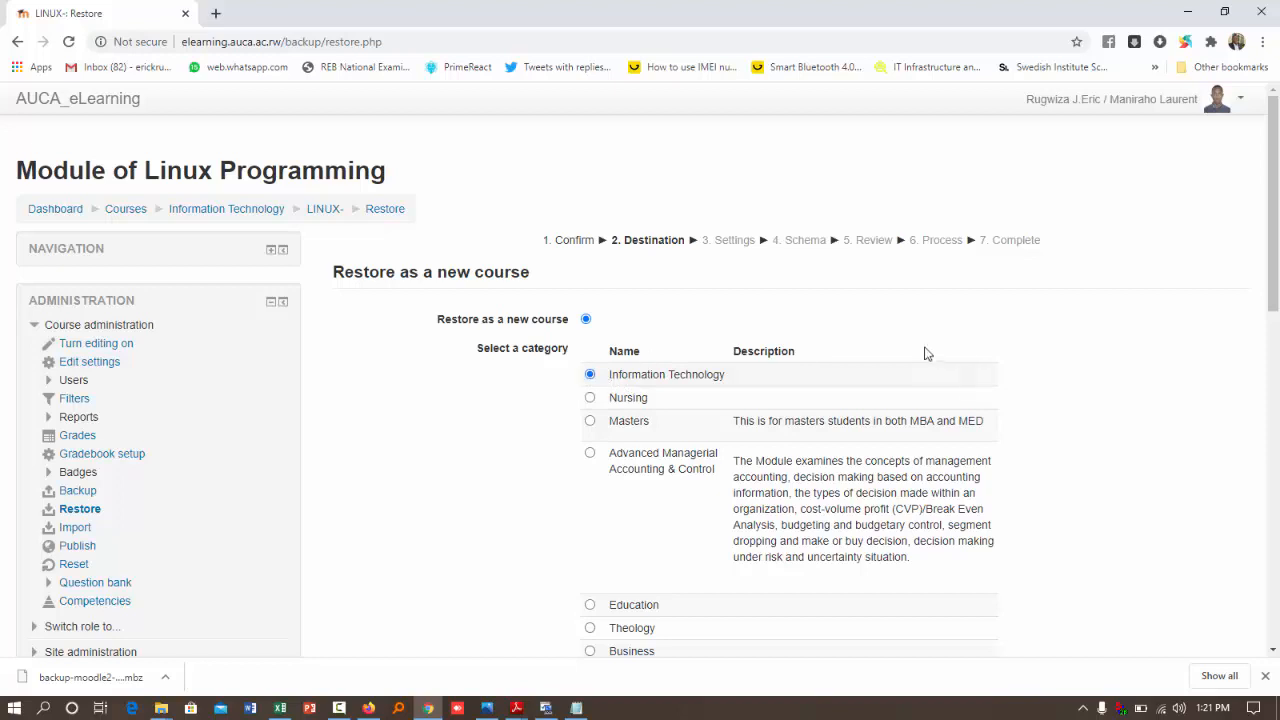
Step: Choose deleting the contents before restoring, both for this course and for an existing course
scroll(937, 355, down, 1)
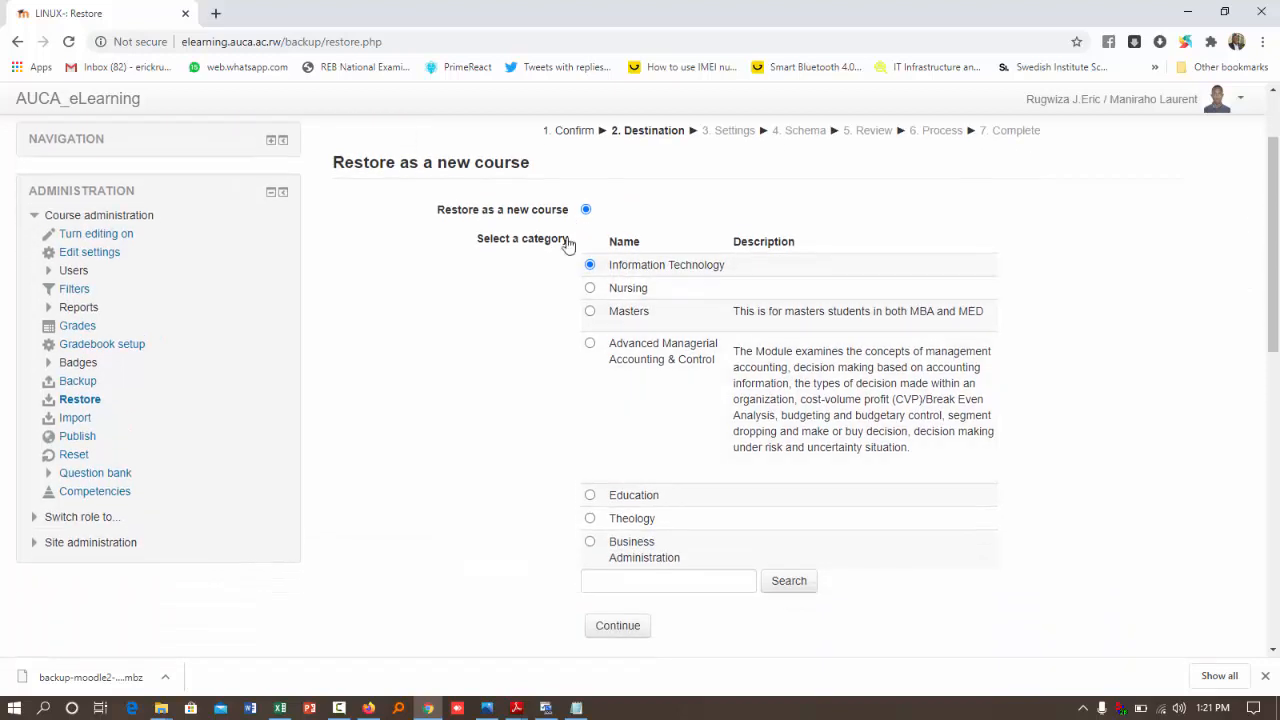
scroll(710, 346, down, 1)
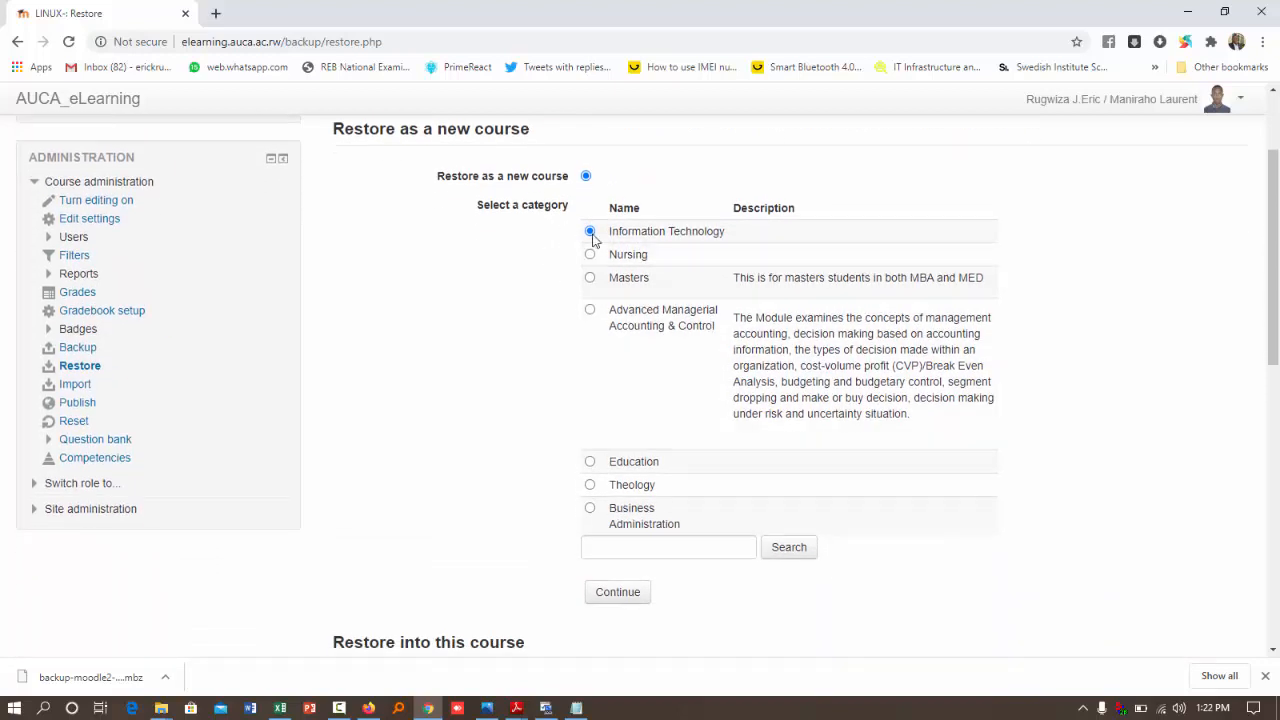
scroll(720, 346, down, 2)
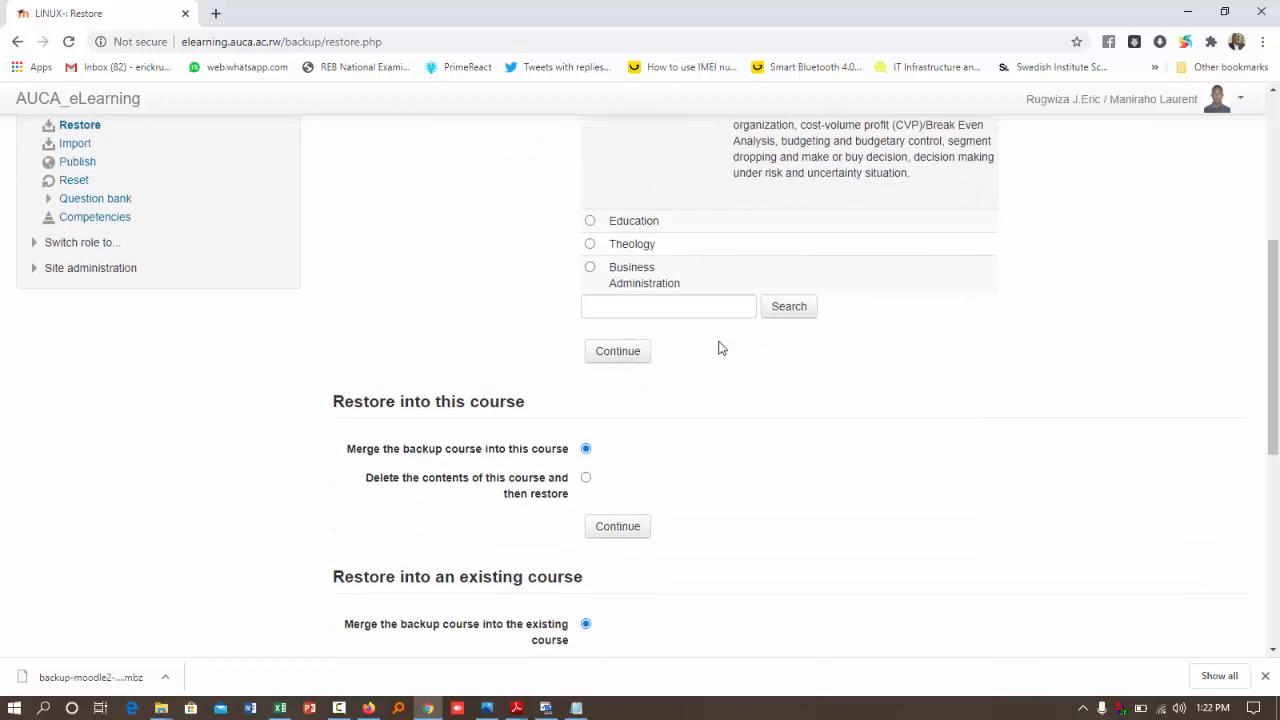
click(586, 479)
scroll(586, 480, down, 1)
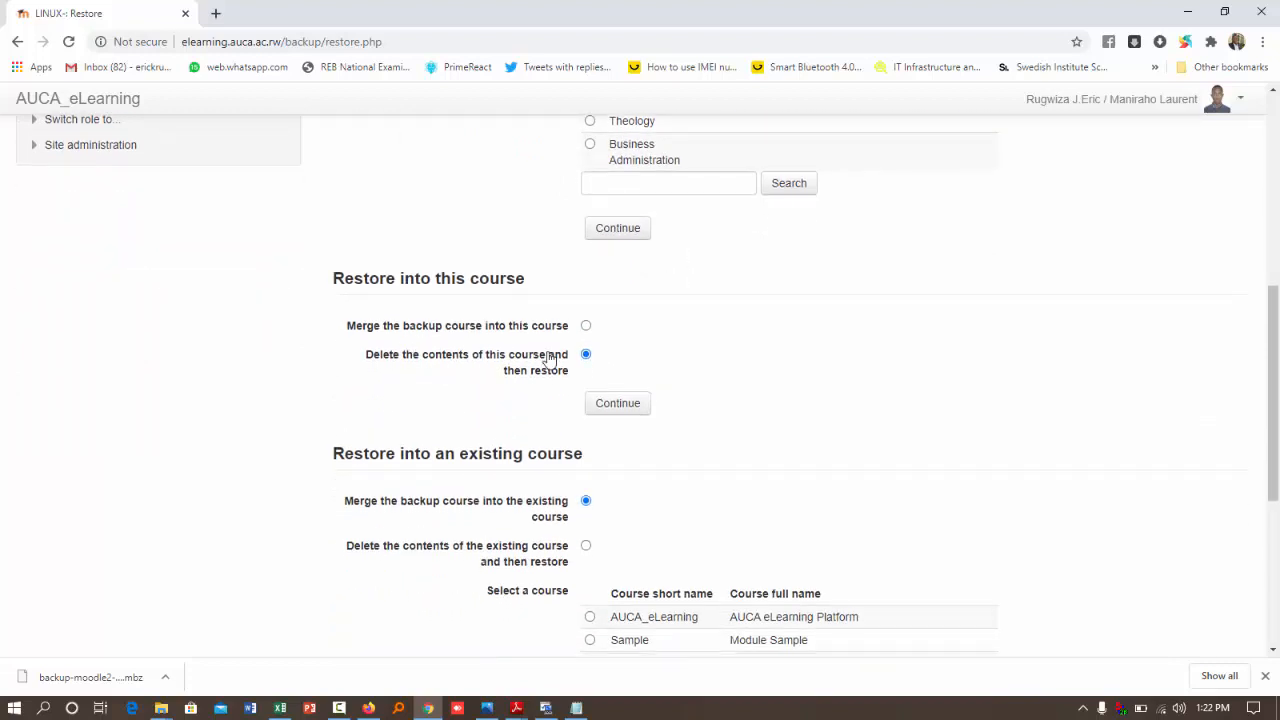
click(586, 547)
scroll(894, 494, down, 2)
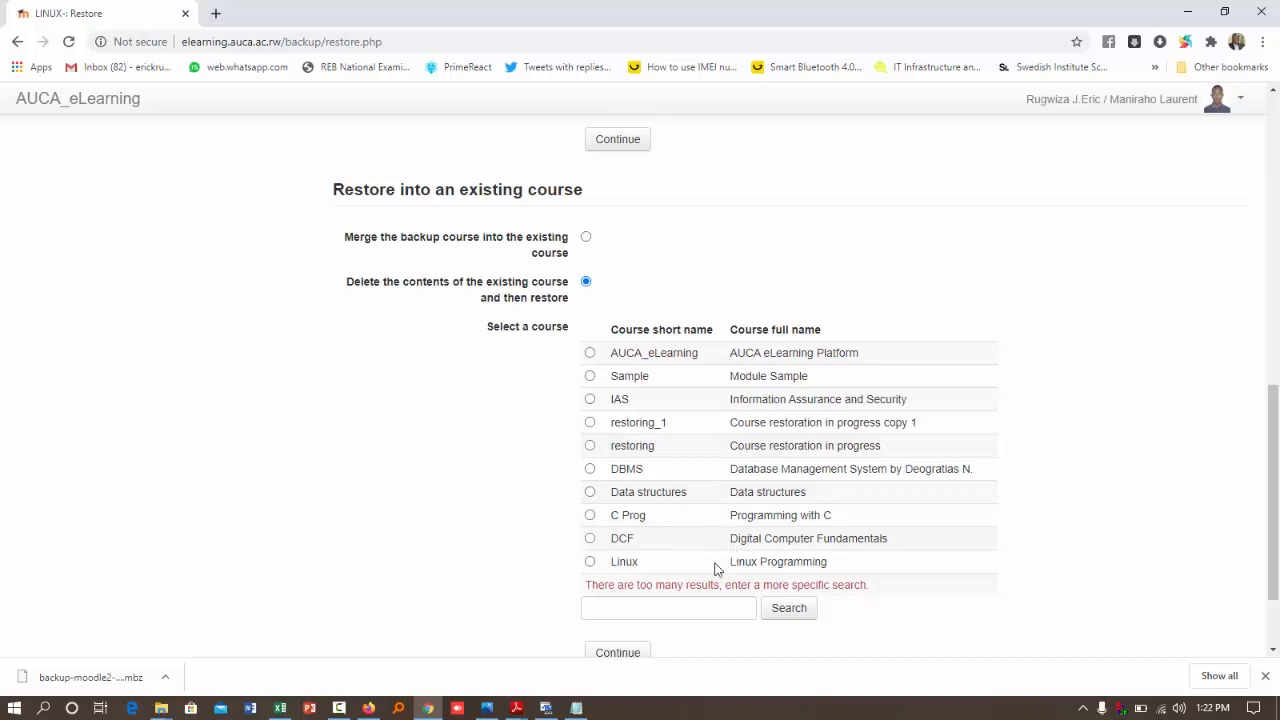
Step: Search the existing courses for "linux" and continue with COSC LINUX 419 as the destination, deleting its contents before restoring
click(675, 611)
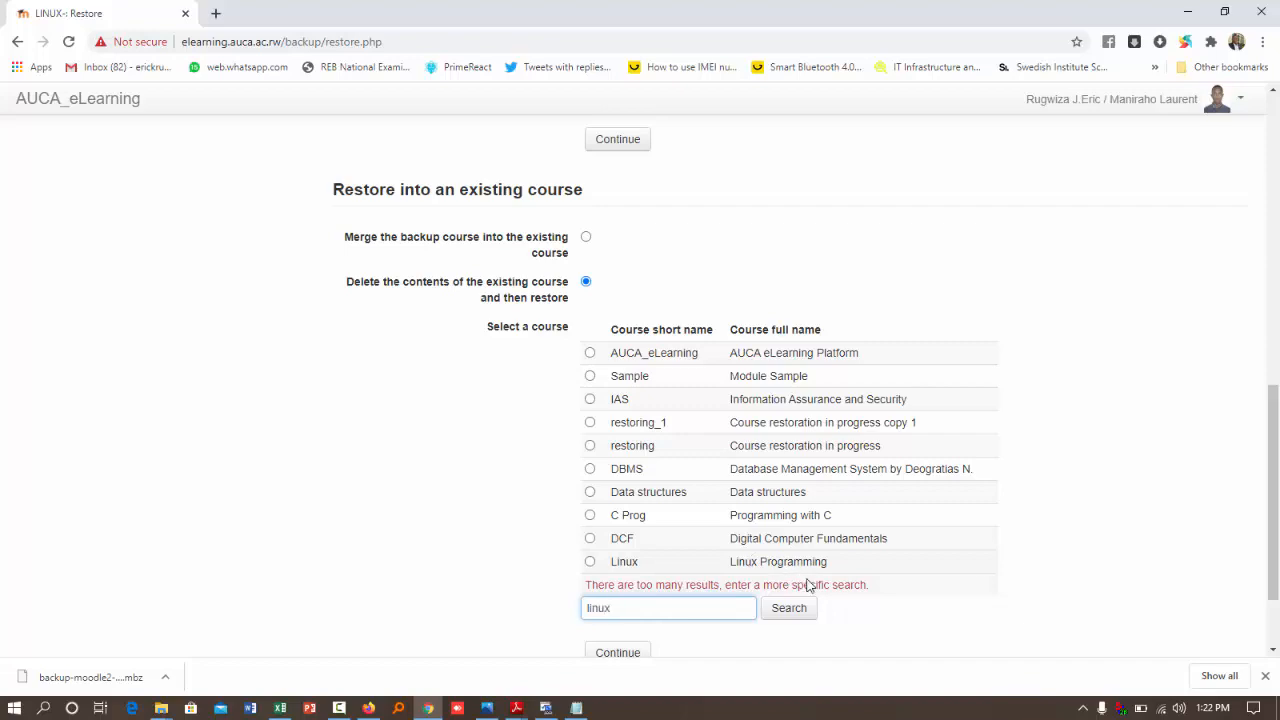
click(784, 617)
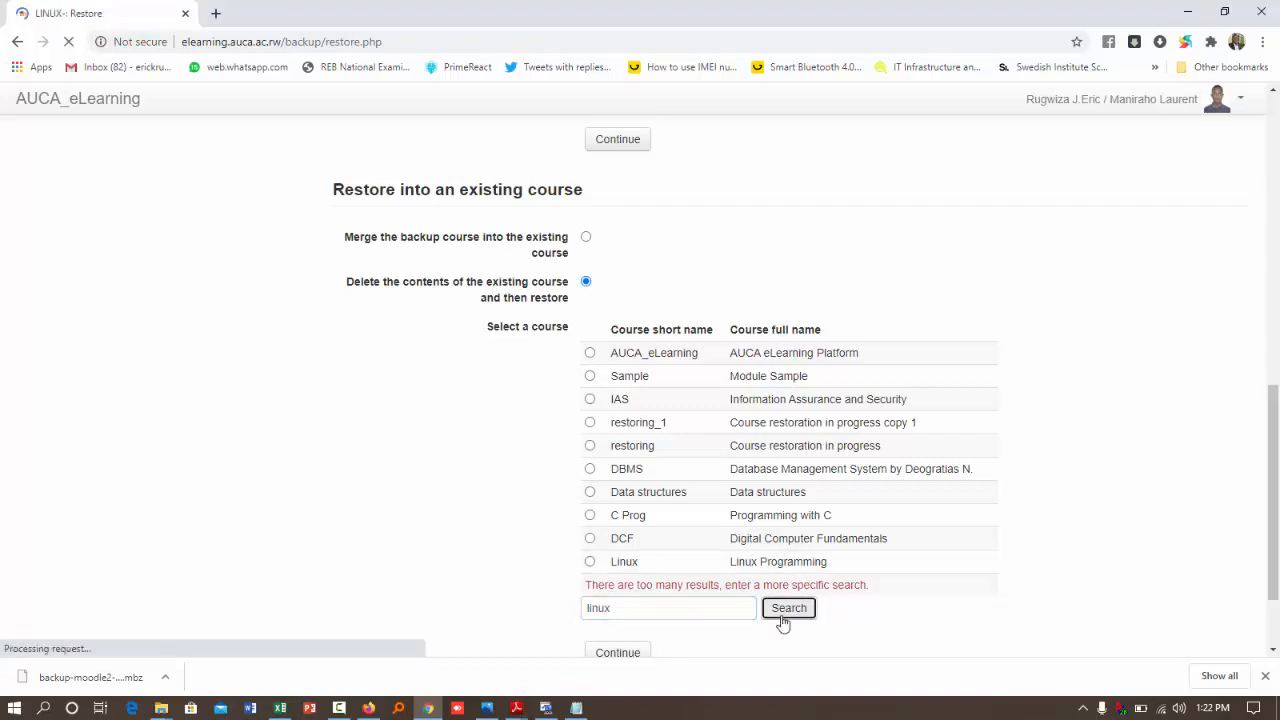
scroll(652, 428, down, 2)
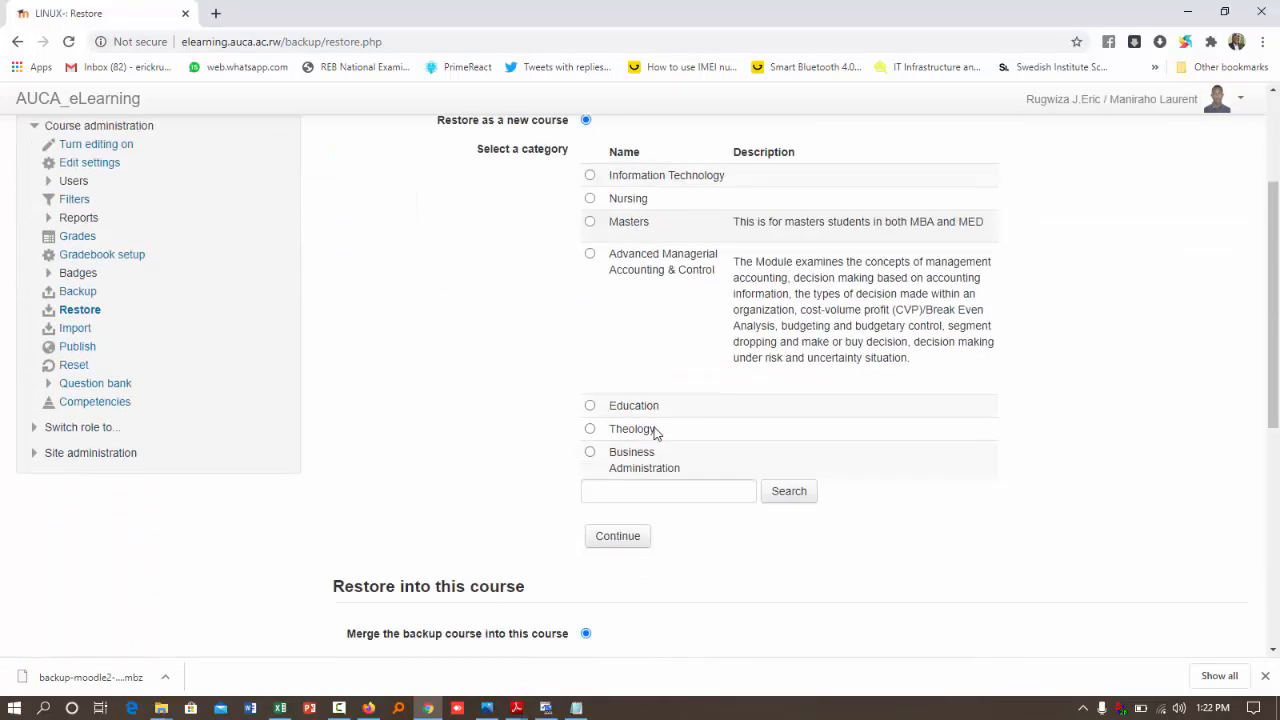
scroll(655, 432, down, 5)
click(585, 354)
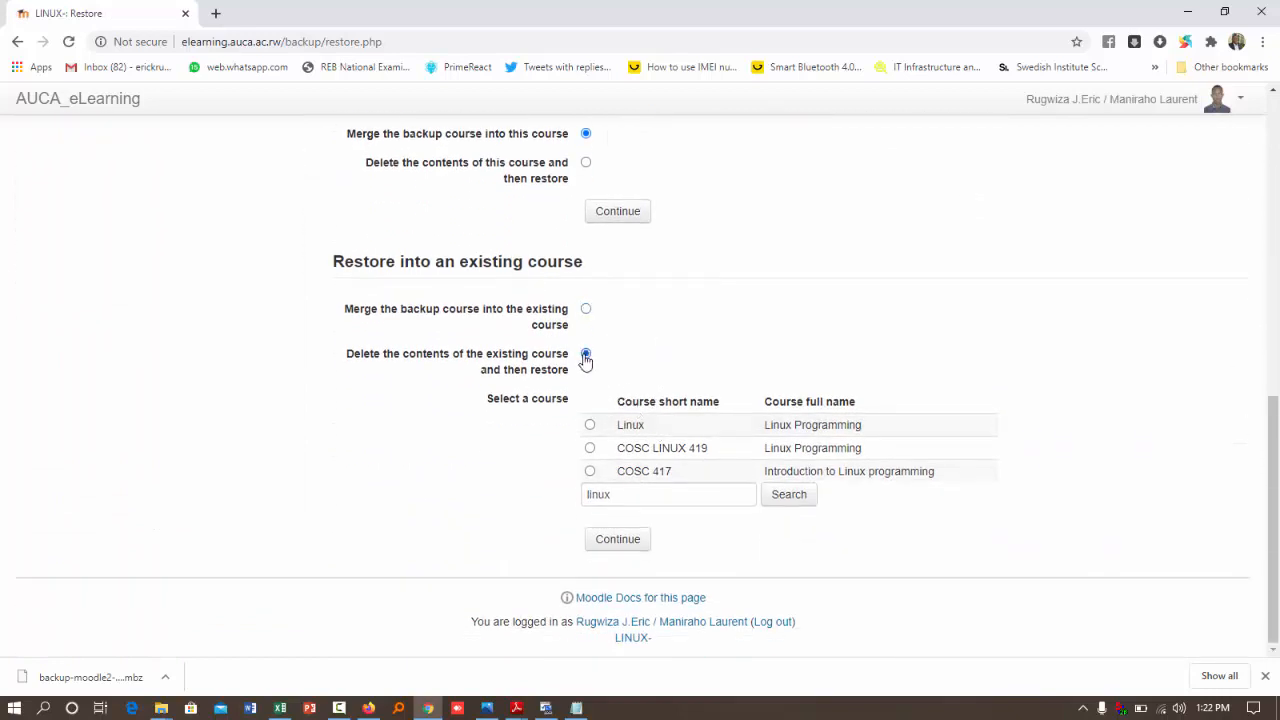
scroll(586, 360, up, 1)
scroll(620, 318, down, 1)
click(590, 426)
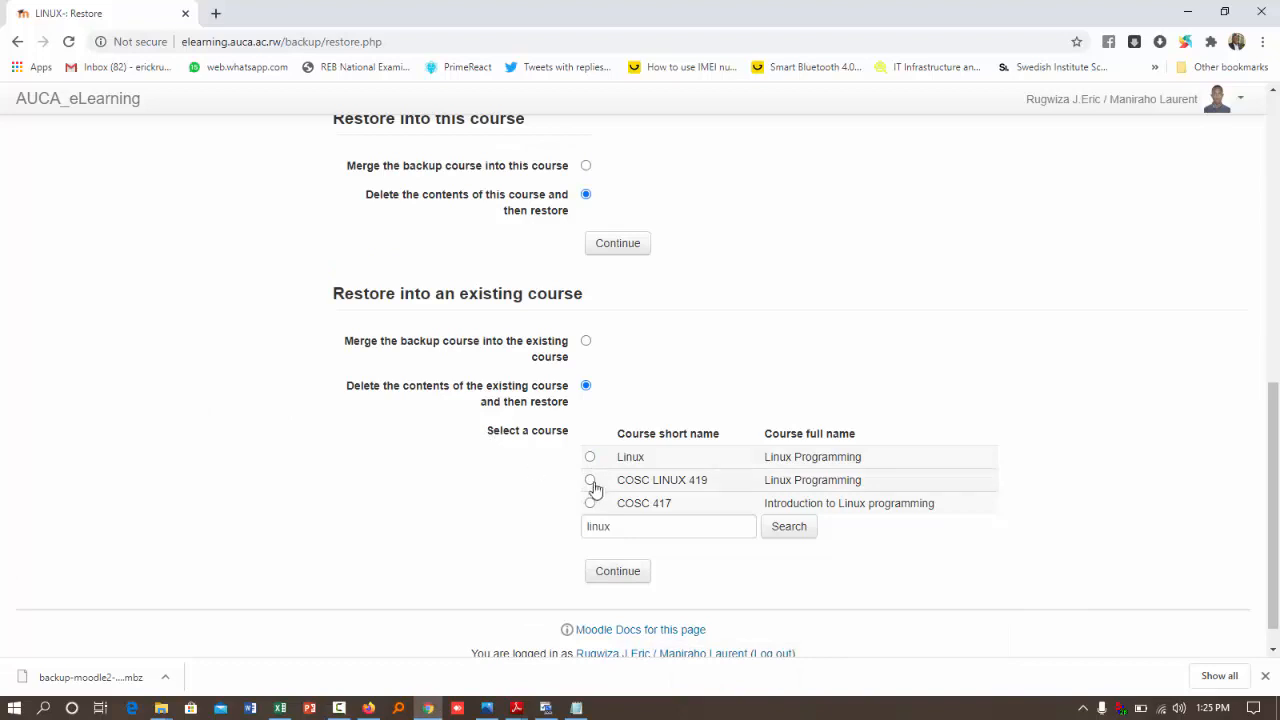
click(605, 576)
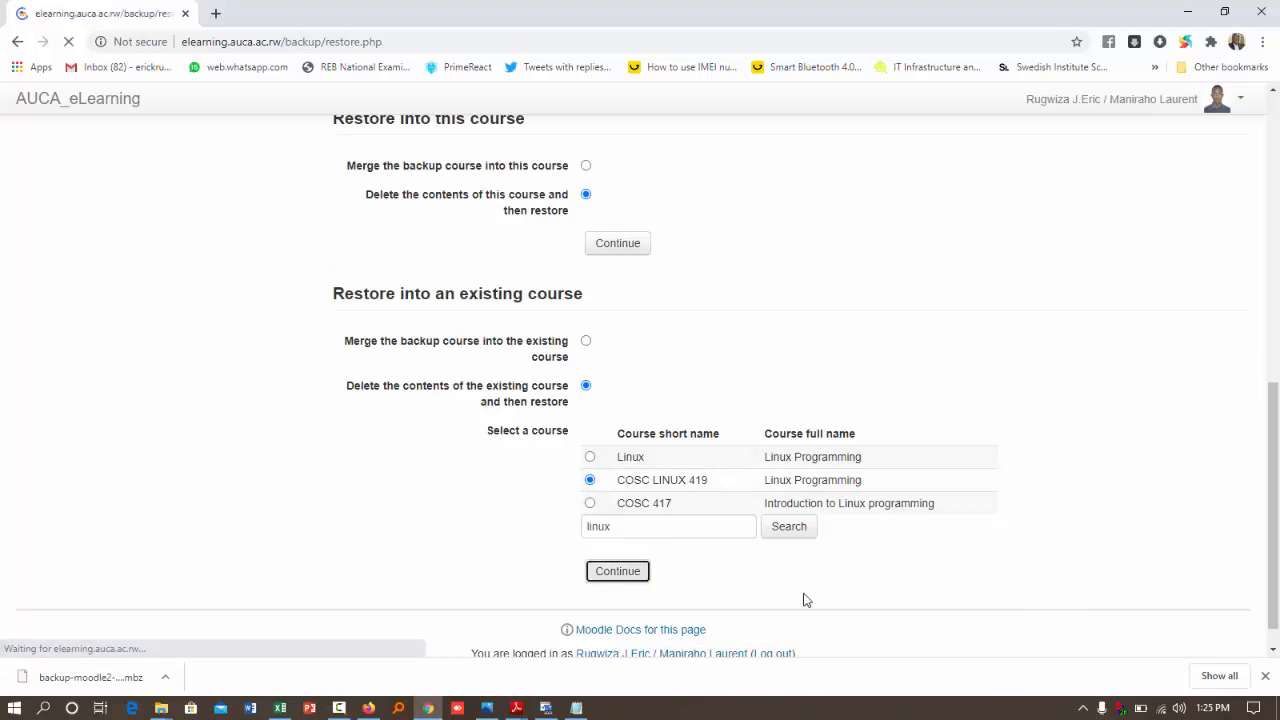
Step: Accept the default restore settings and keep all sections and user data included in the schema
scroll(724, 586, down, 3)
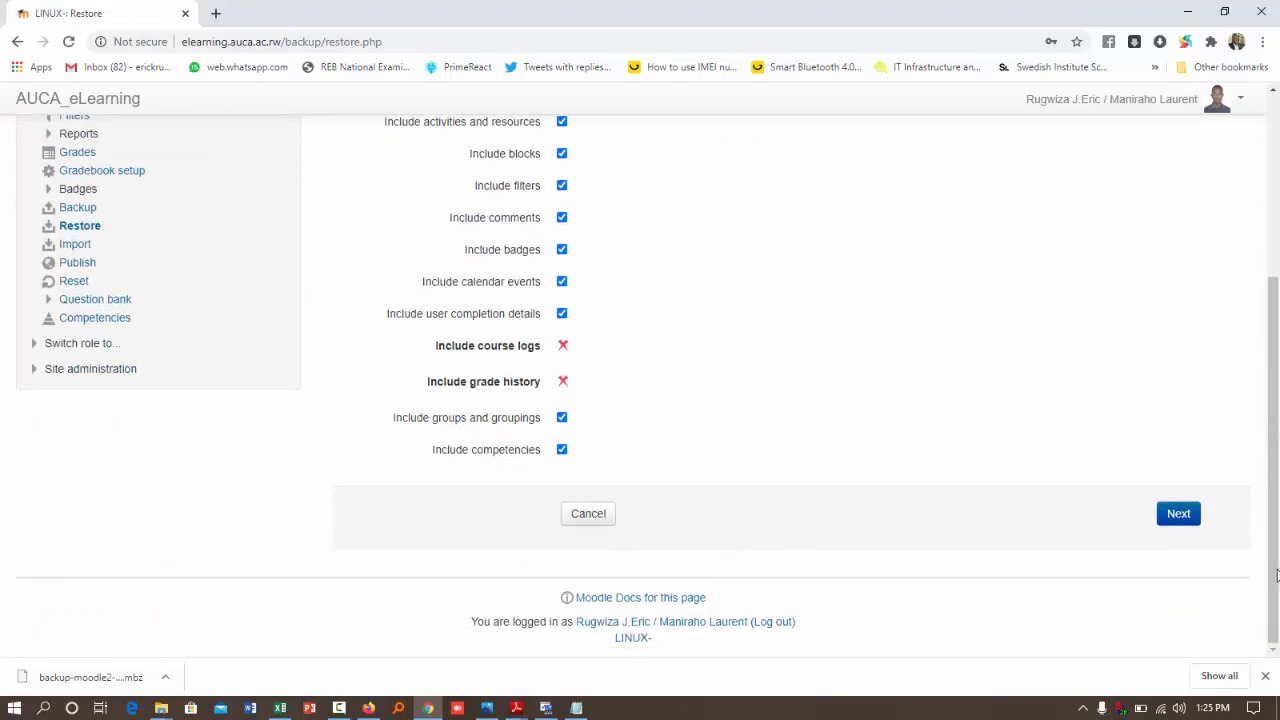
click(1177, 518)
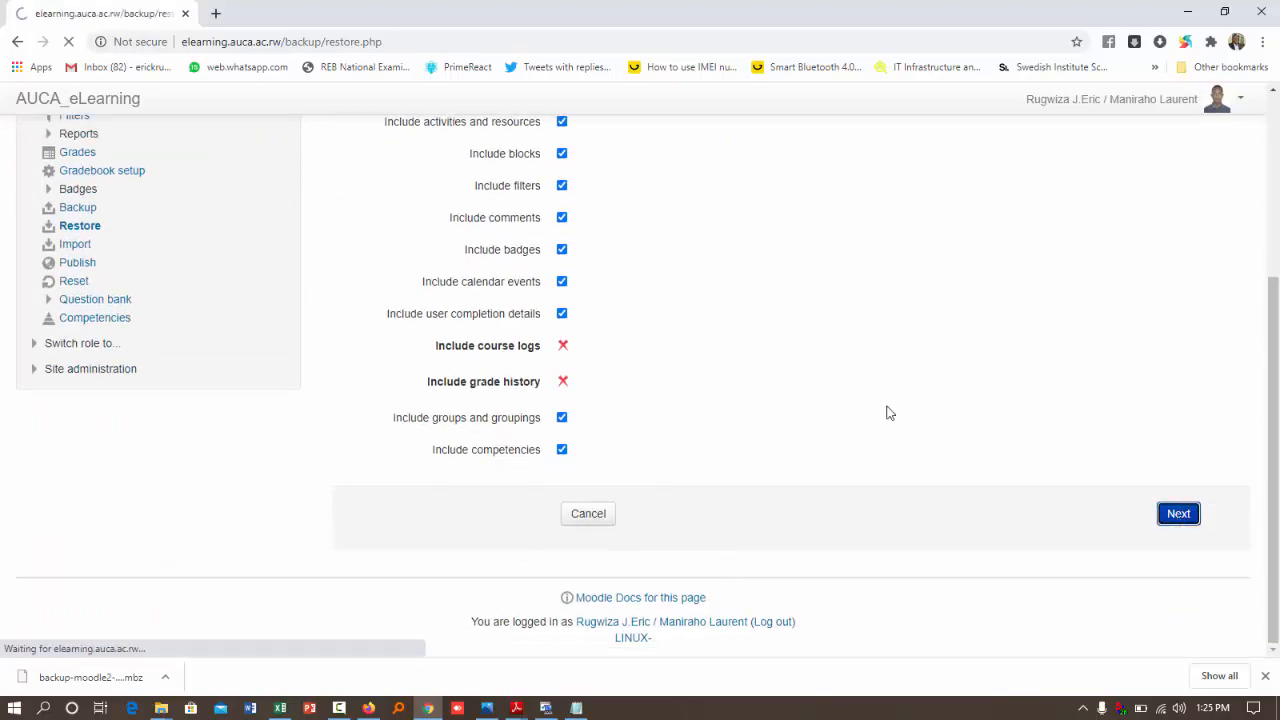
scroll(889, 413, down, 6)
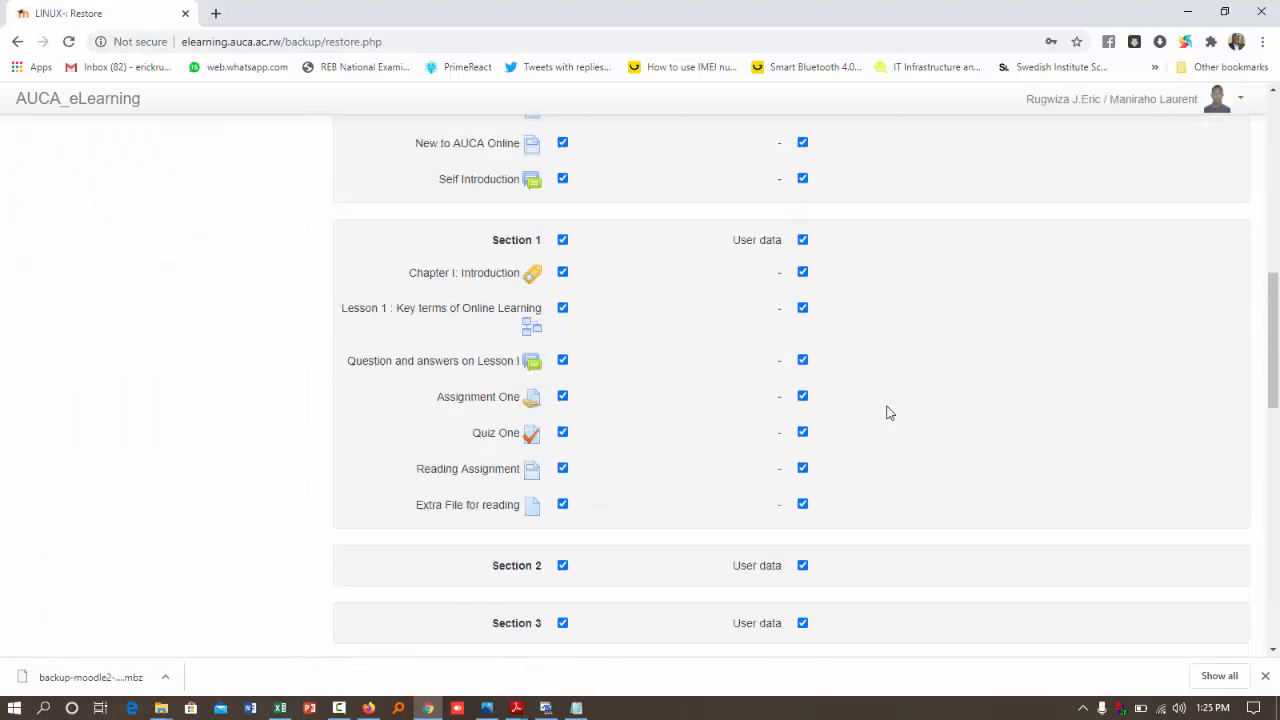
scroll(889, 413, down, 10)
click(1179, 549)
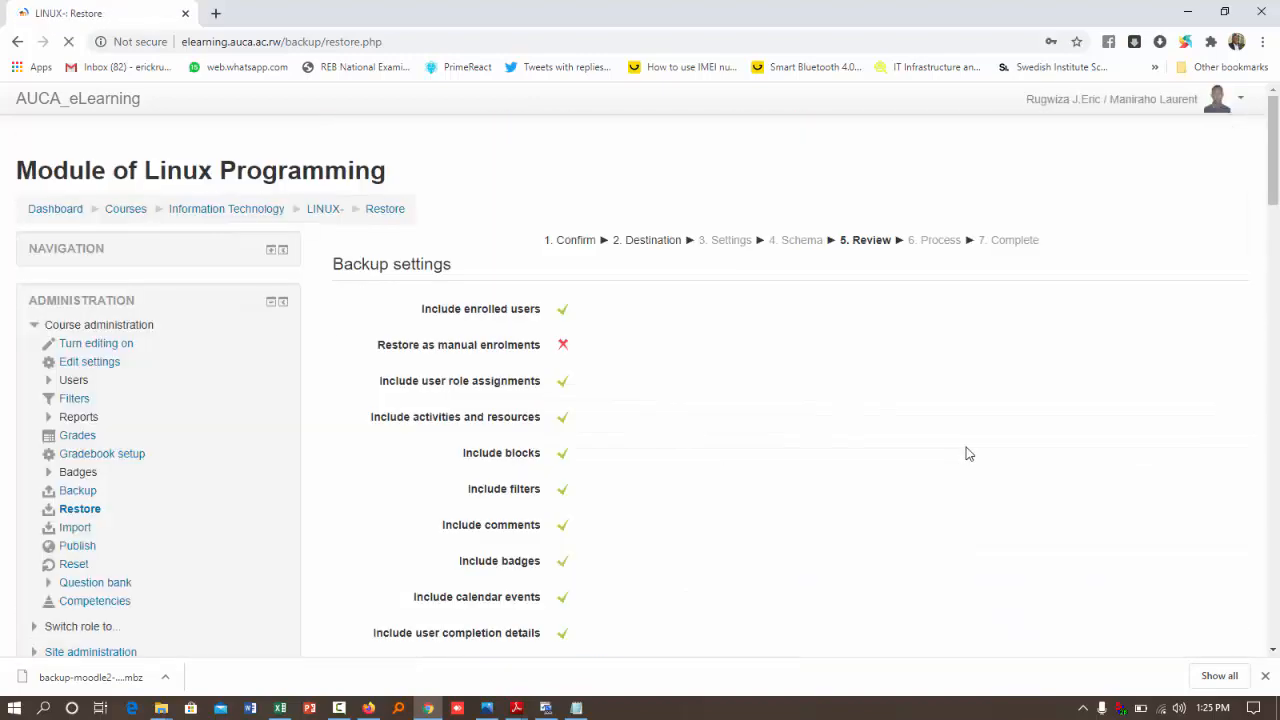
Step: Perform the restore from the review stage and open the restored course
scroll(846, 463, down, 20)
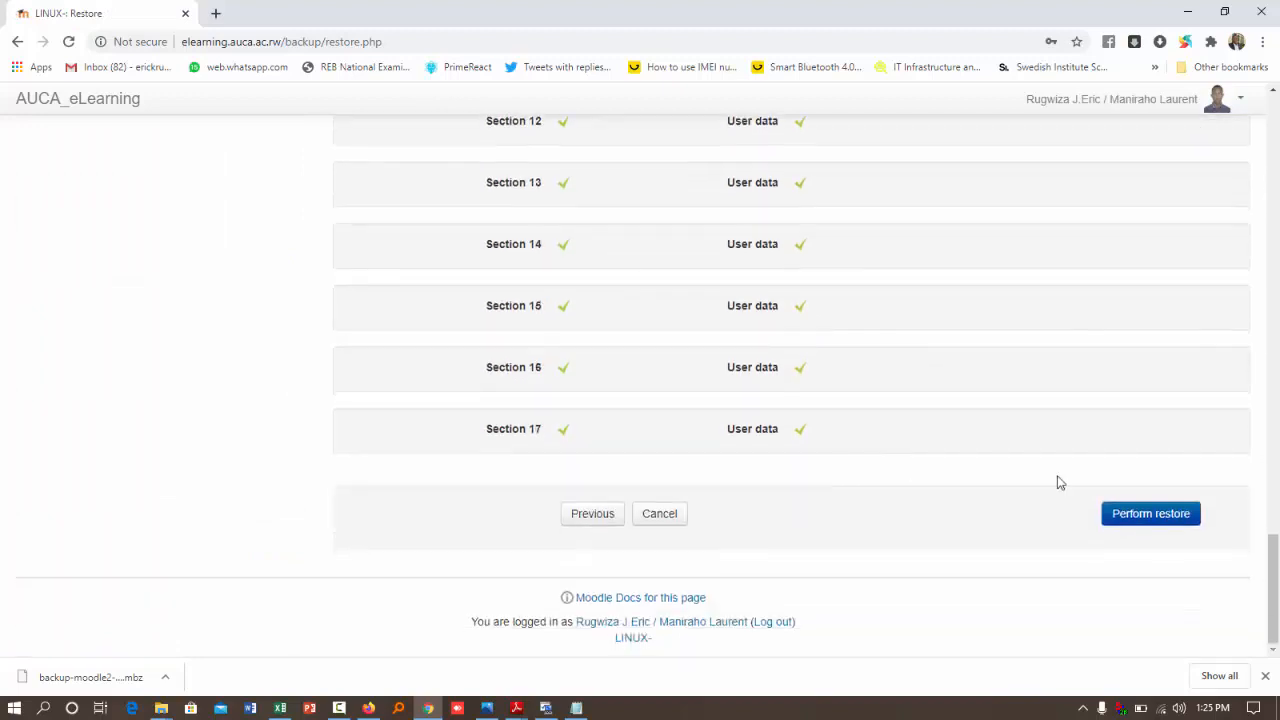
click(1151, 514)
scroll(920, 431, up, 15)
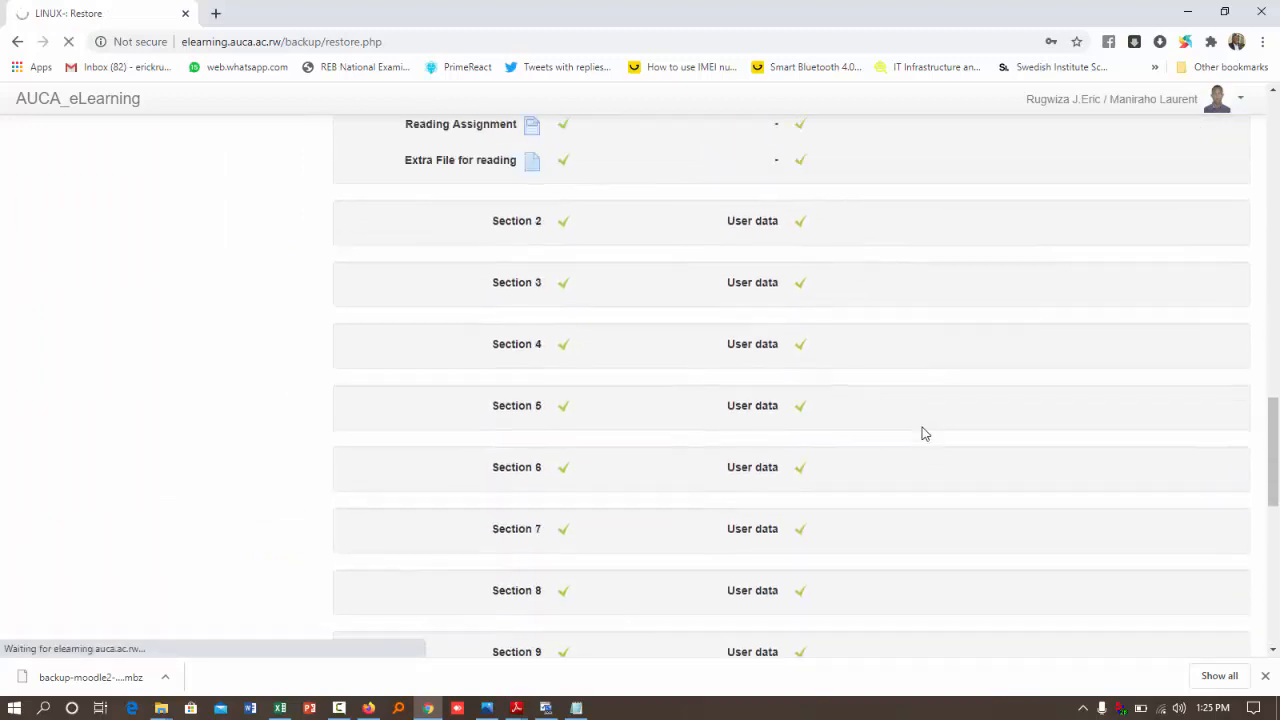
scroll(924, 433, up, 3)
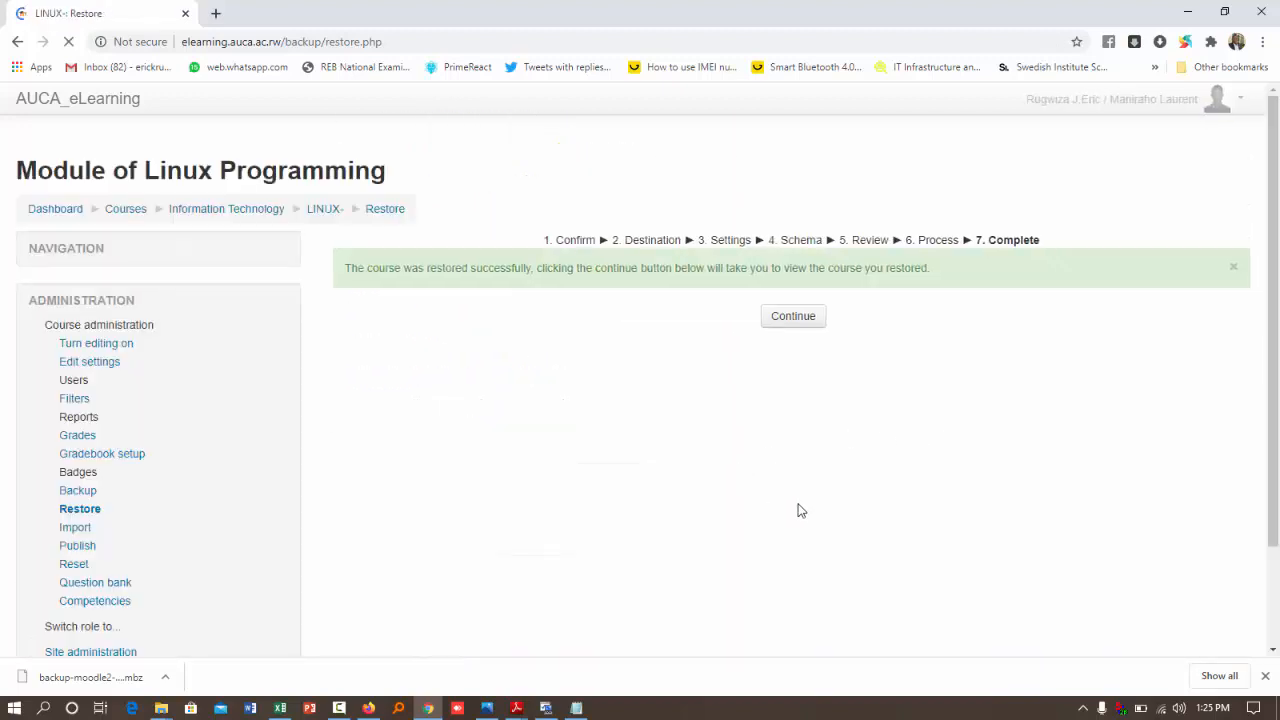
click(786, 318)
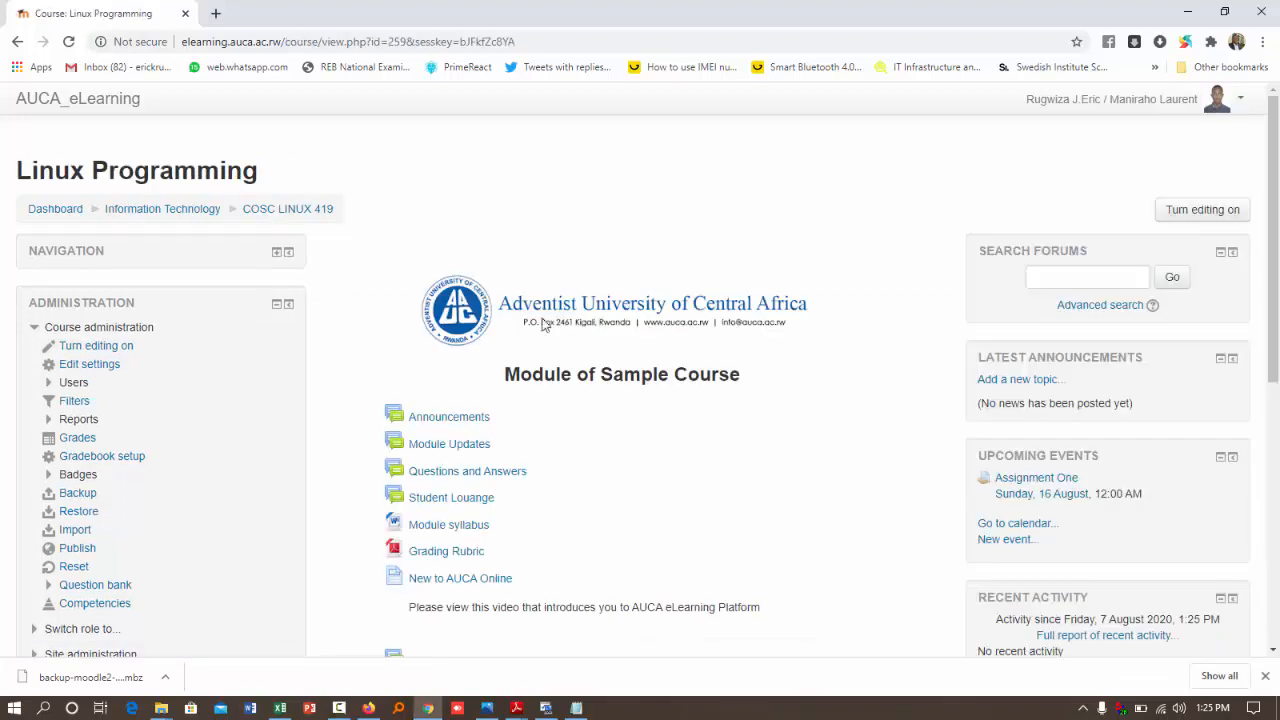
Step: Examine the restored Linux Programming course's general items and weekly sections
scroll(543, 325, down, 5)
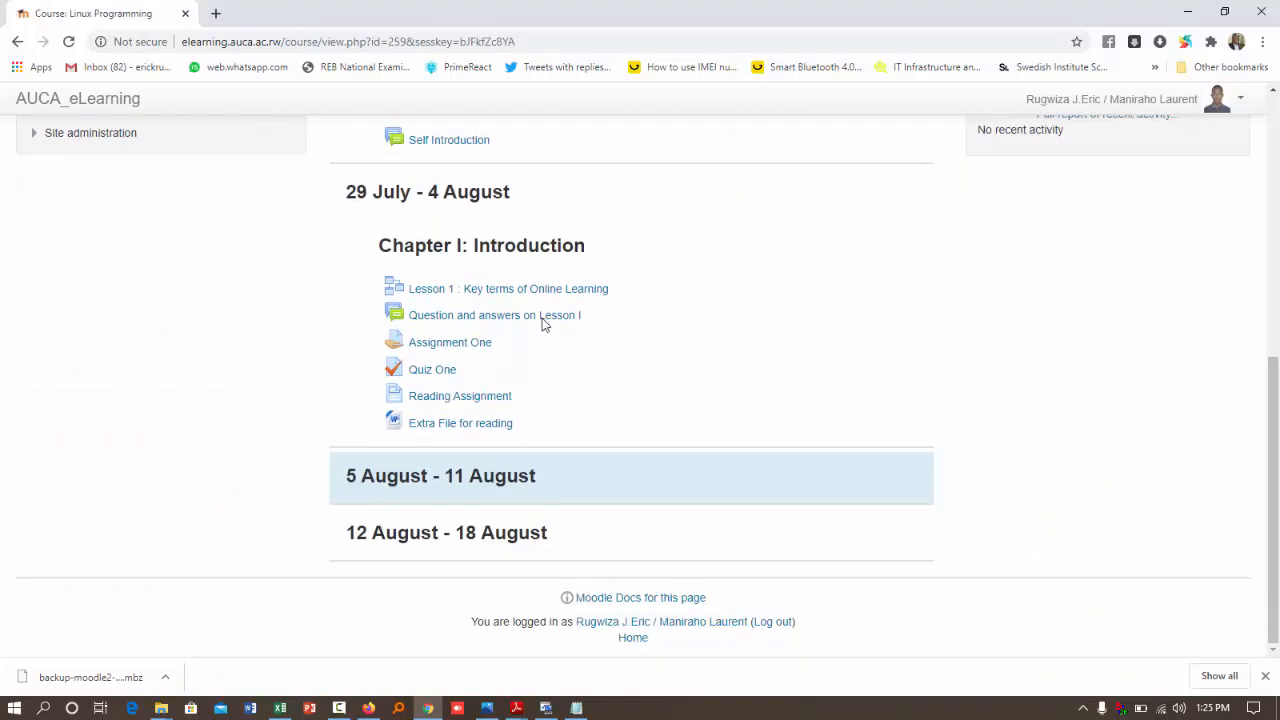
scroll(543, 325, up, 6)
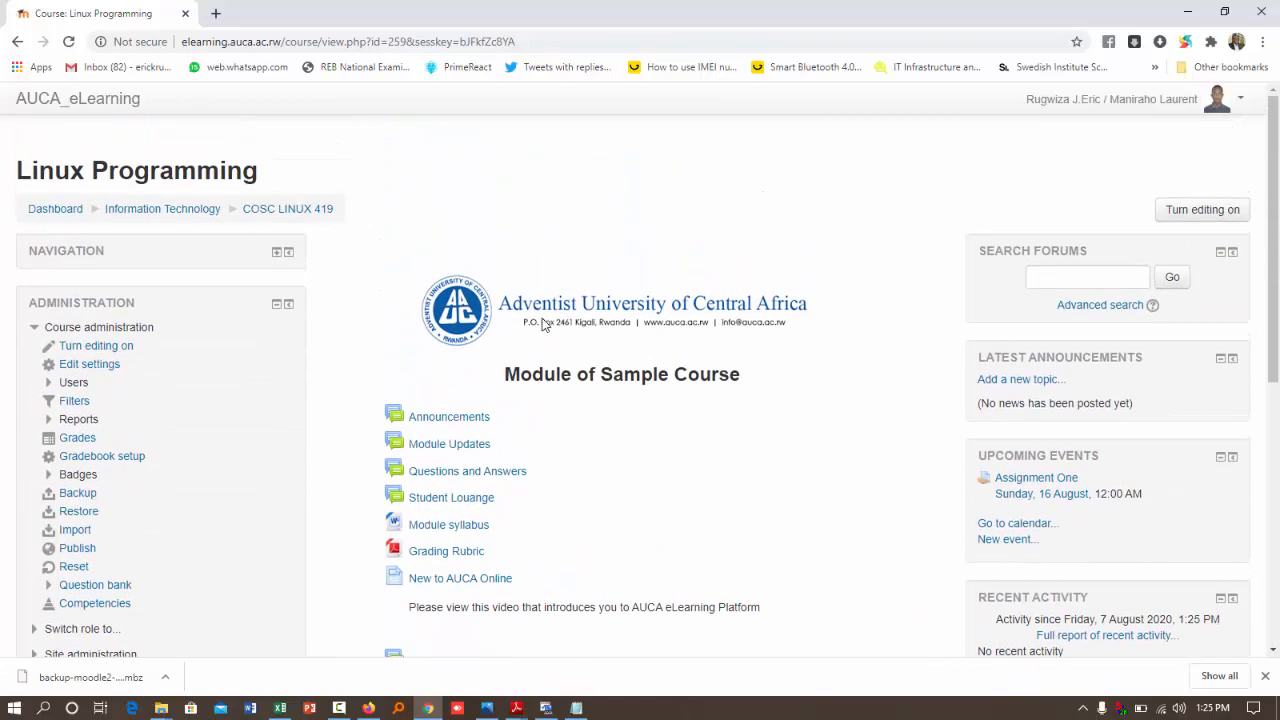
scroll(543, 325, down, 6)
scroll(543, 325, up, 6)
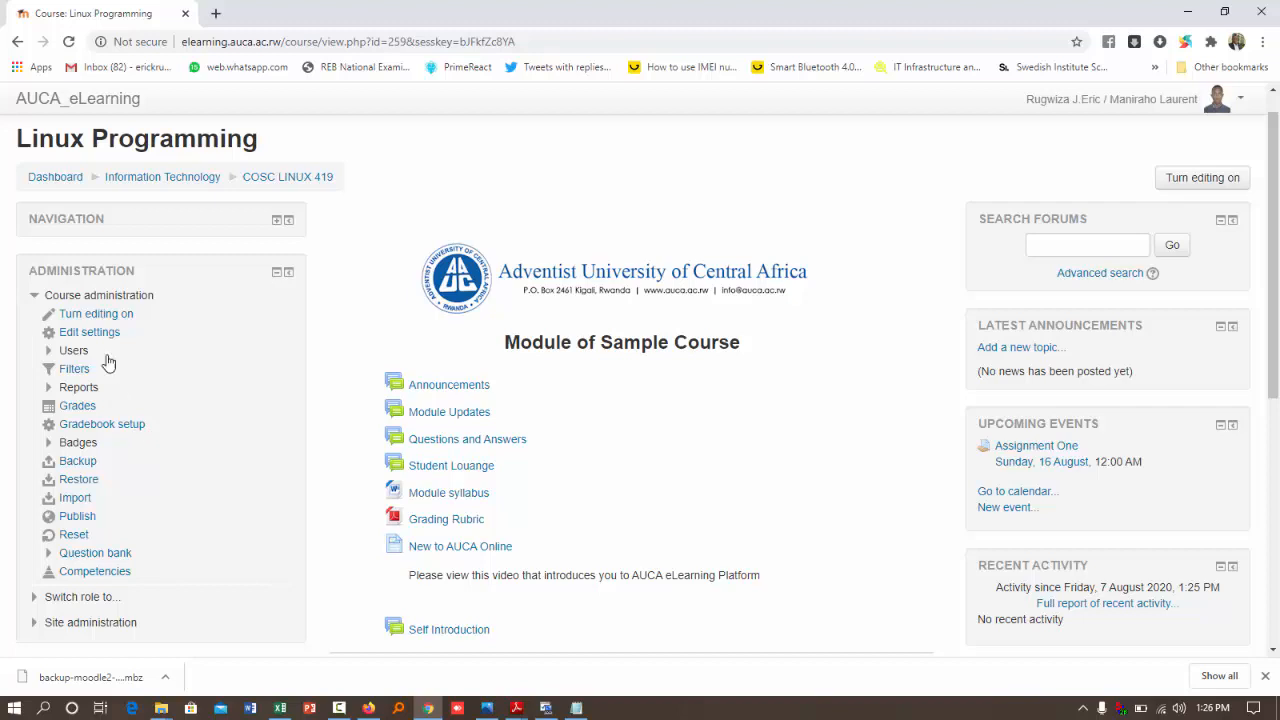
Step: Fill the course summary in the Linux Programming settings with the highlighted course description copied from Linux Module Syllabus.pdf in Adobe Reader
click(72, 332)
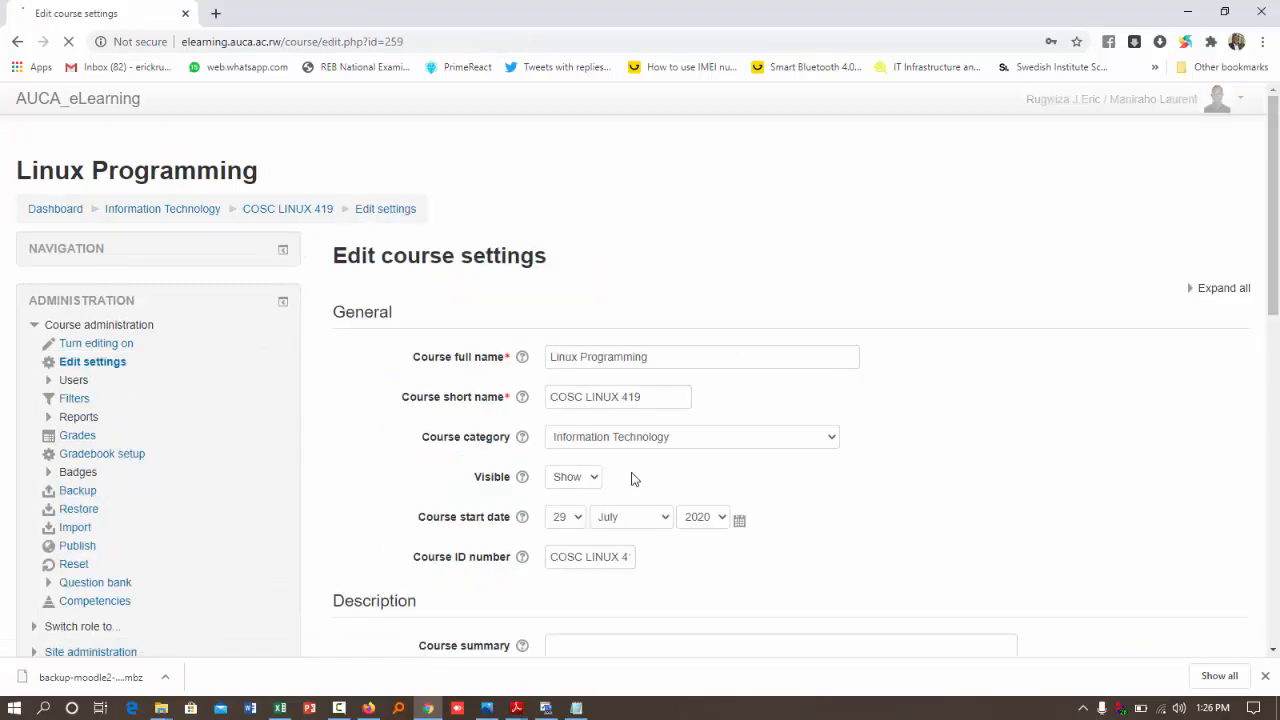
scroll(751, 514, down, 3)
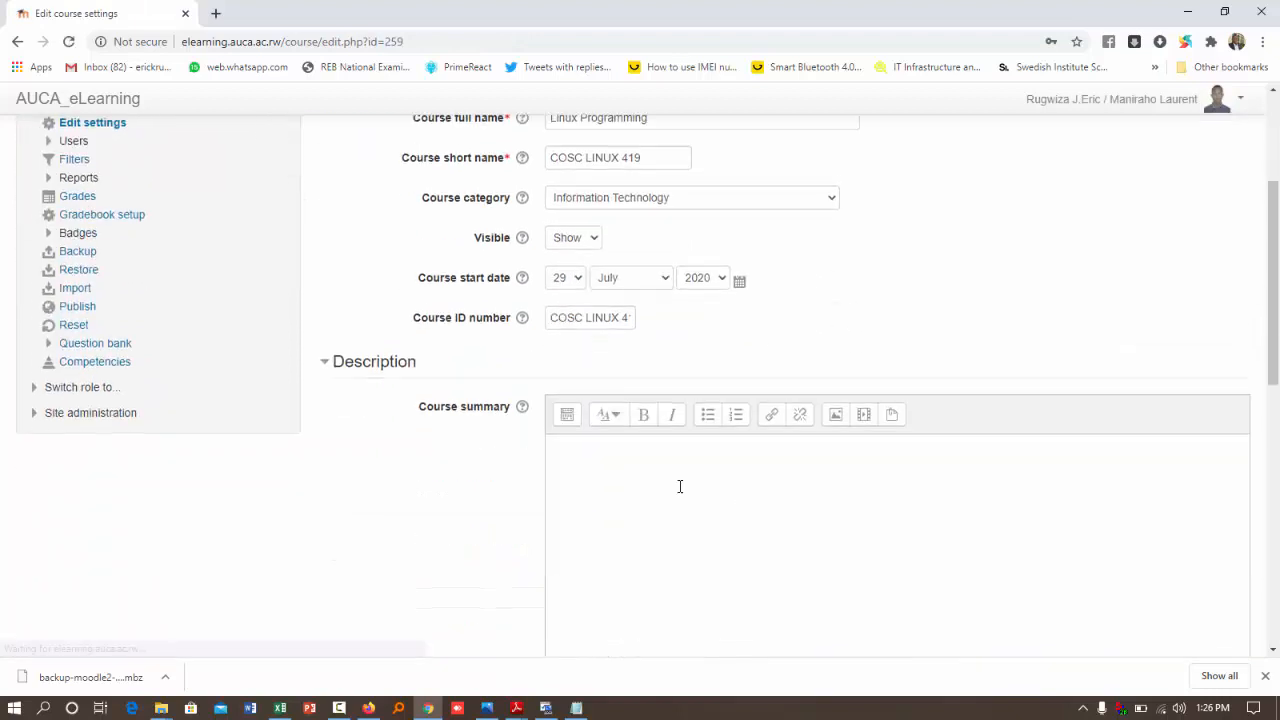
click(607, 468)
scroll(606, 469, down, 2)
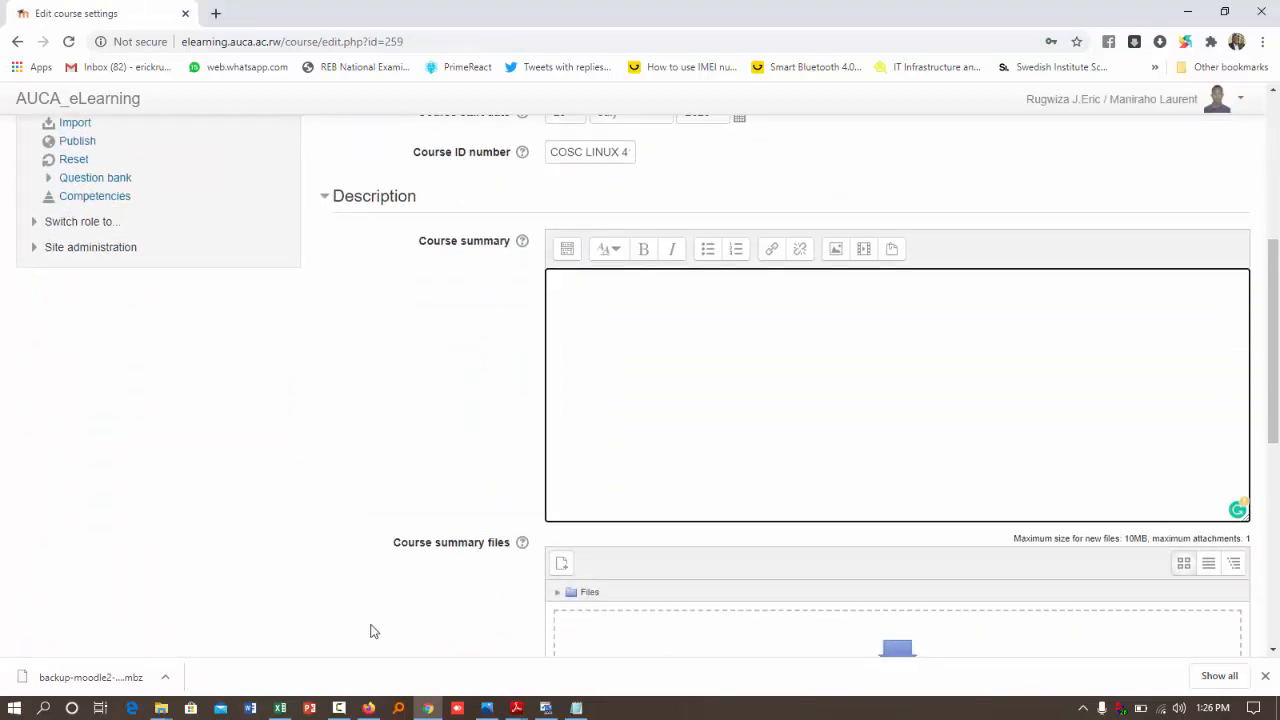
mouse_move(516, 708)
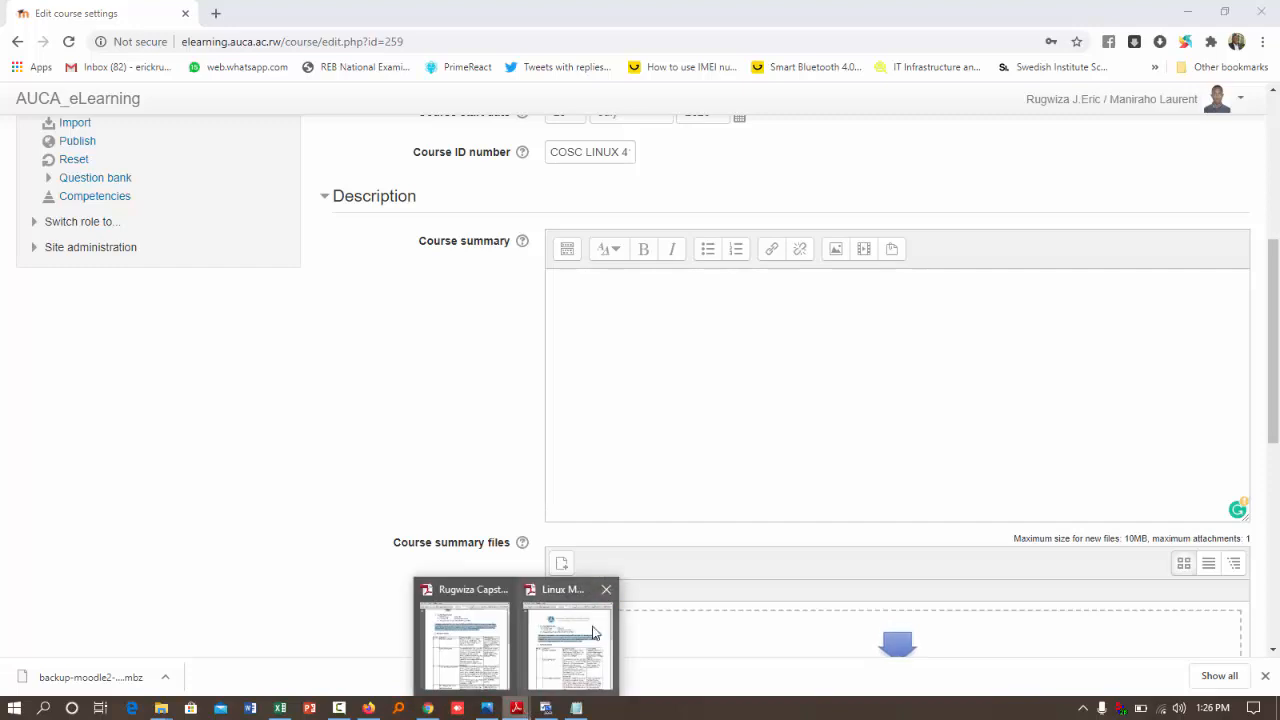
click(590, 645)
right_click(240, 307)
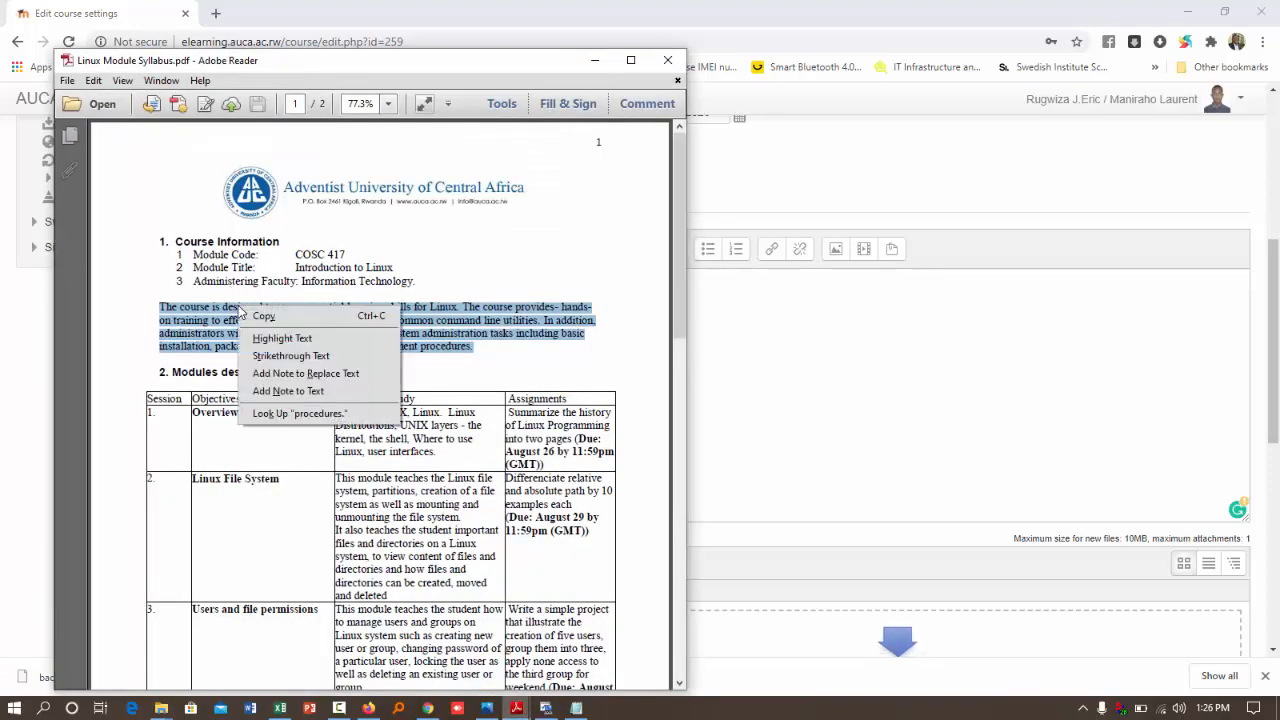
click(280, 322)
click(808, 343)
key(ctrl+v)
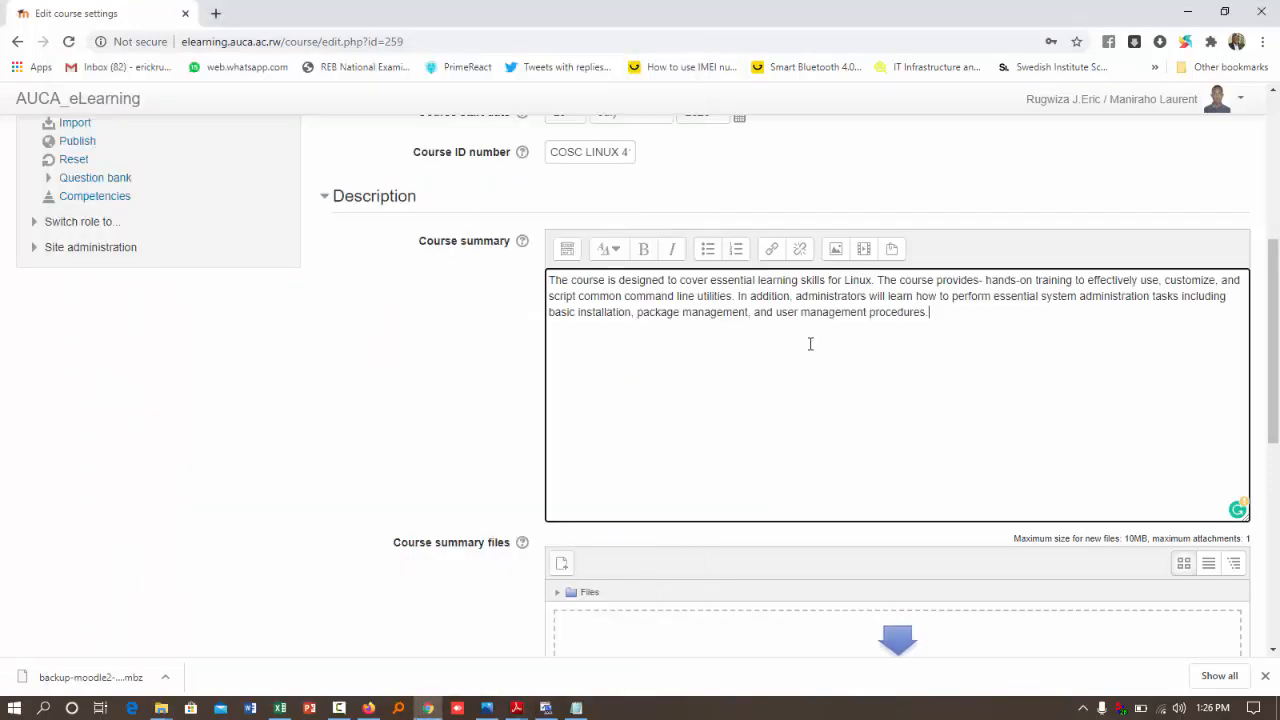
Step: Set the course start date to 11 October 2020
scroll(474, 391, up, 2)
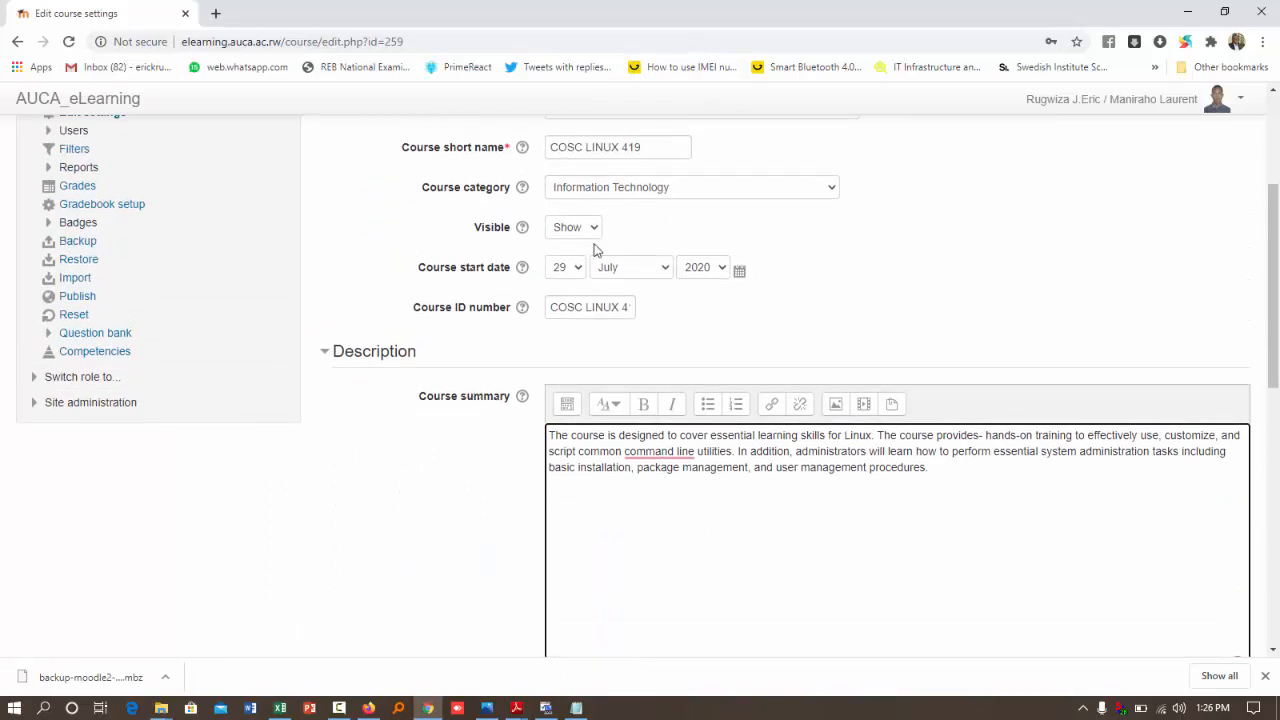
click(578, 272)
text(10)
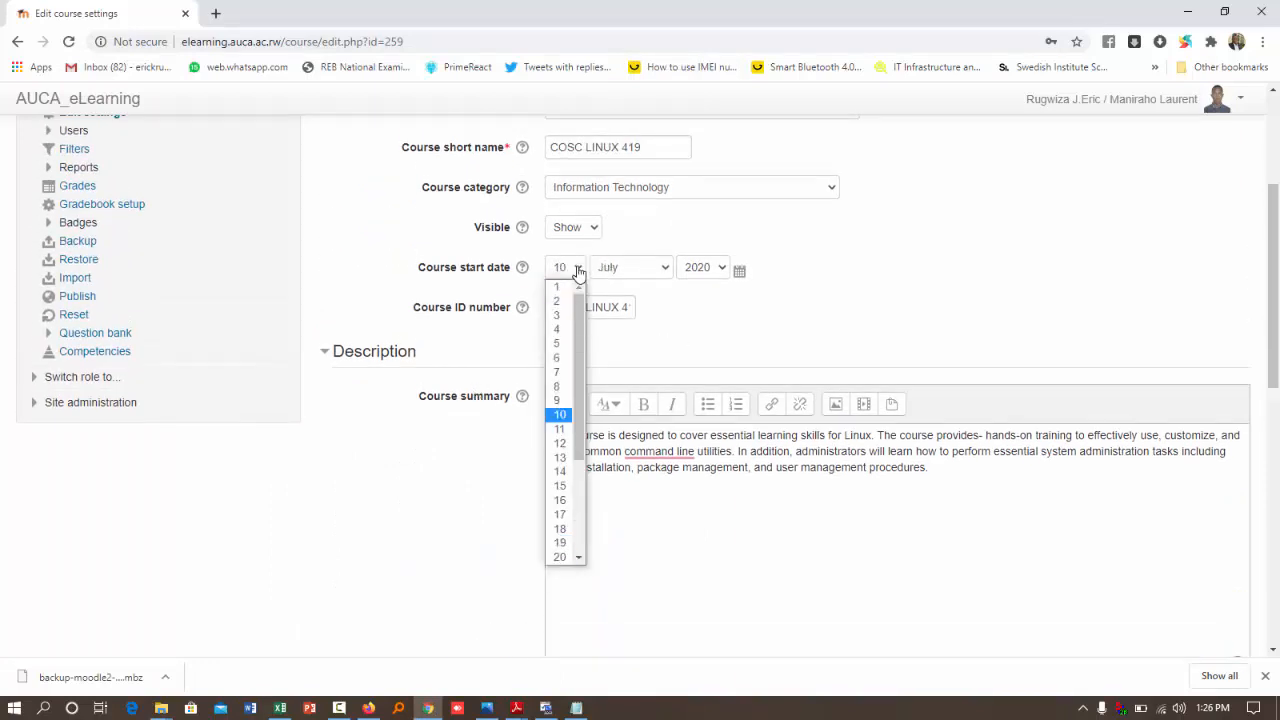
key(Down)
key(Return)
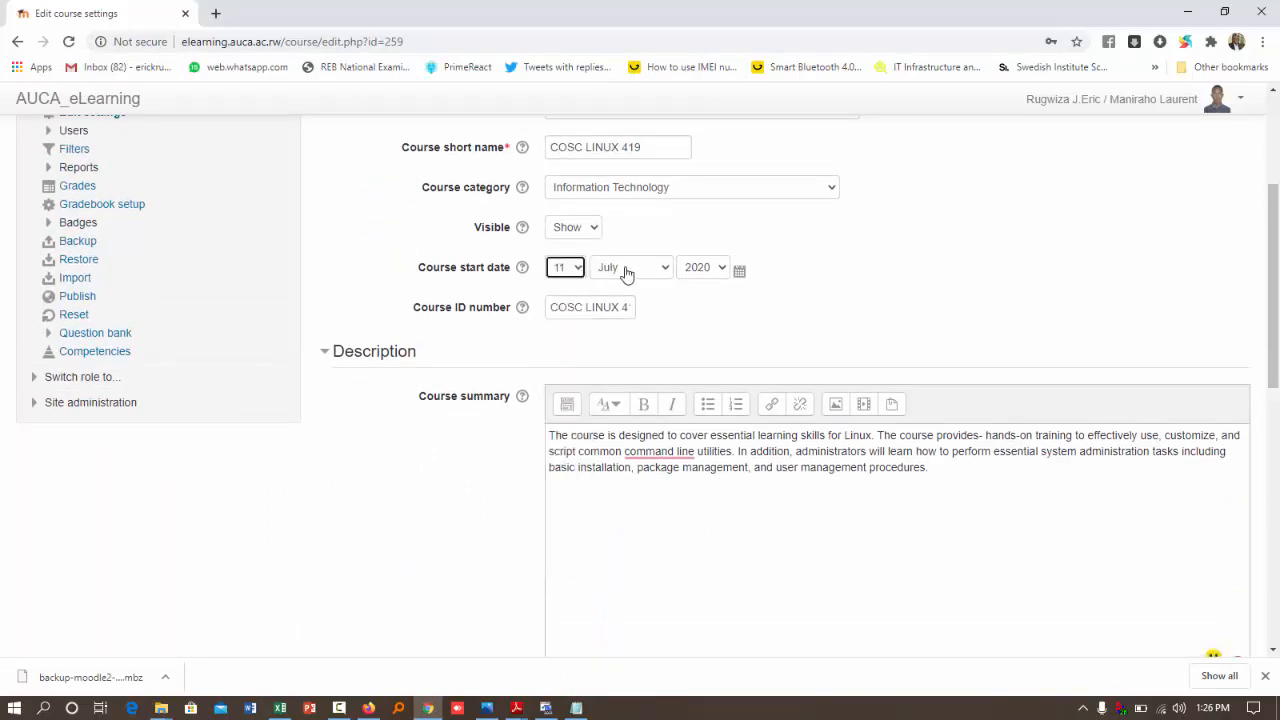
click(626, 274)
key(Escape)
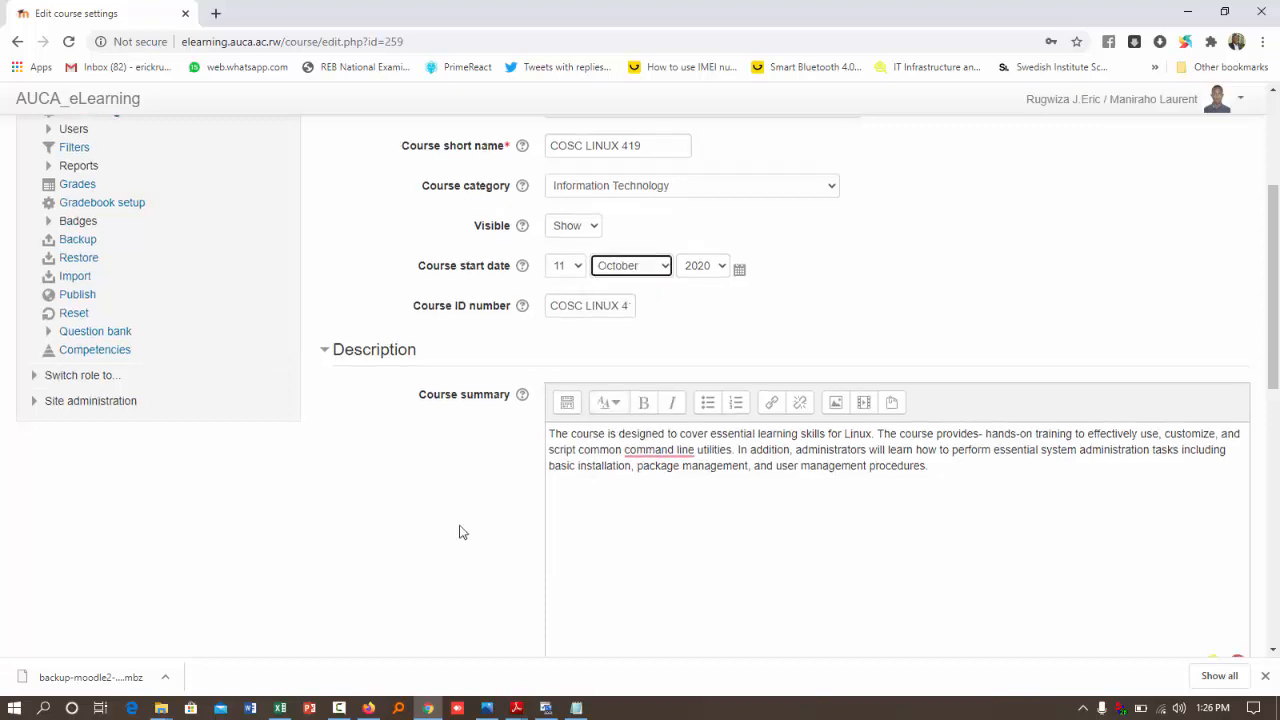
Step: Set the number of sections in the course format to 17, then save the settings and display the course
scroll(457, 530, down, 6)
click(390, 289)
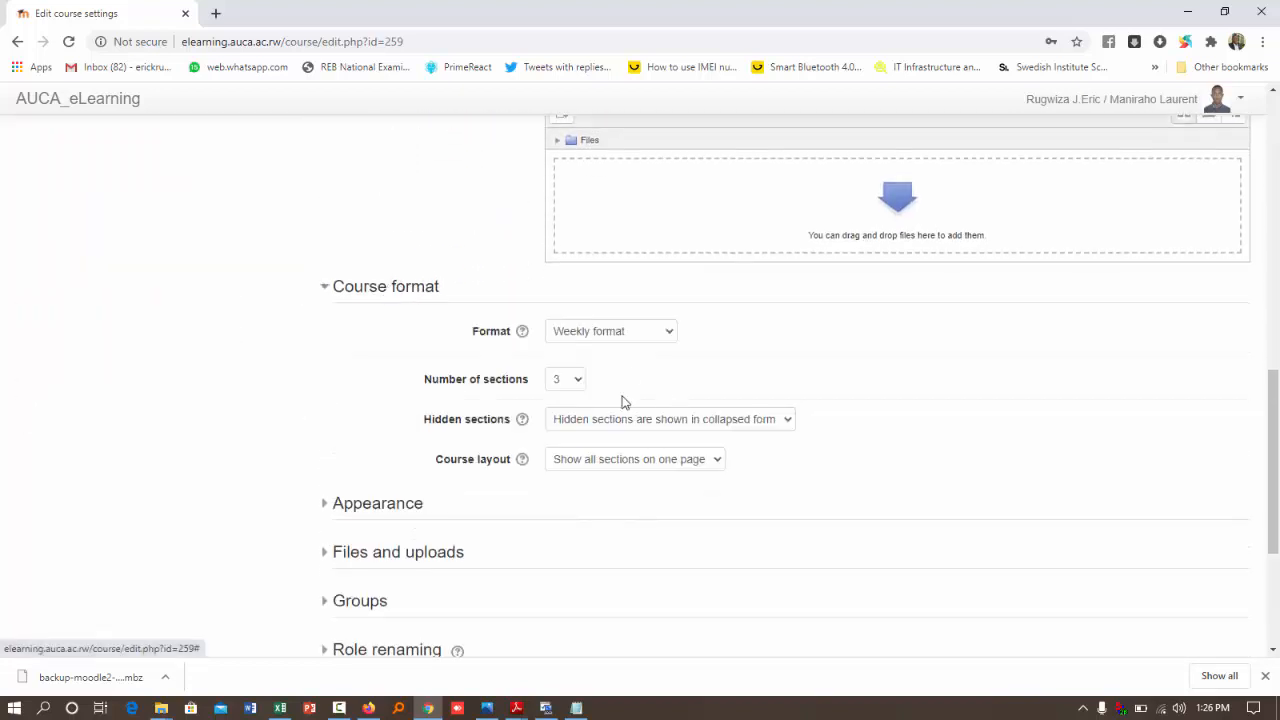
click(570, 380)
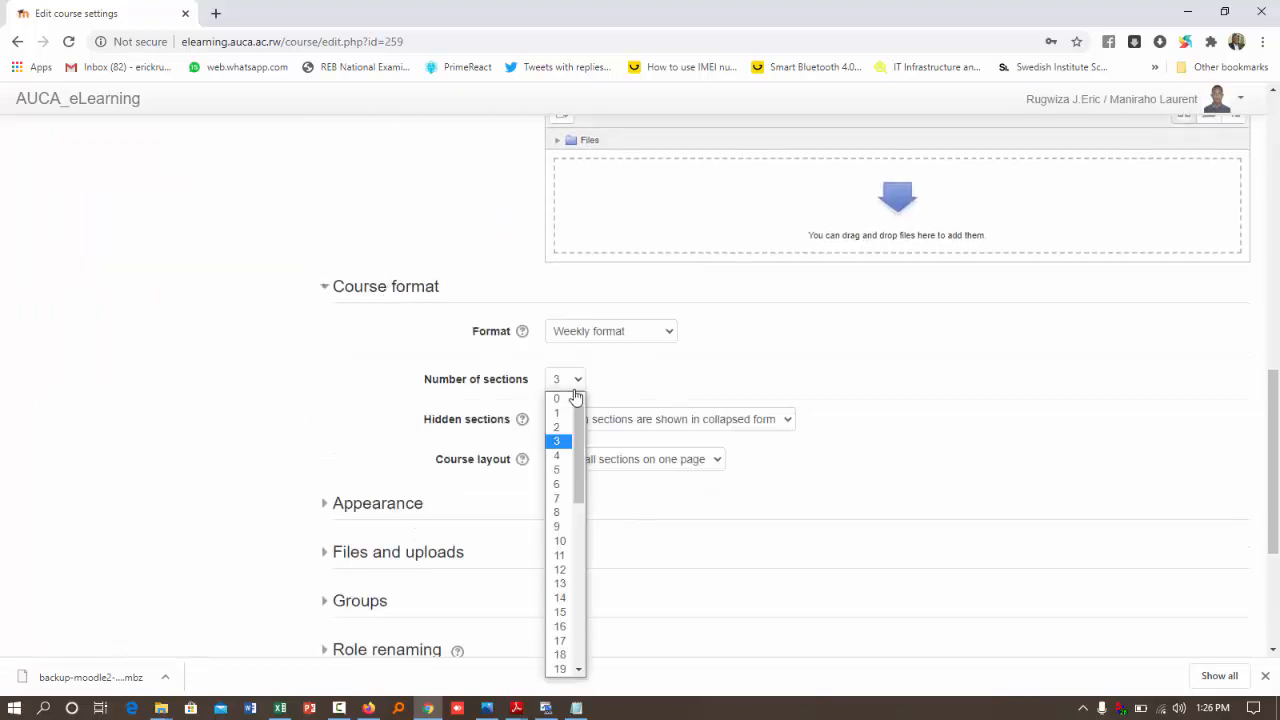
click(560, 641)
scroll(239, 437, down, 3)
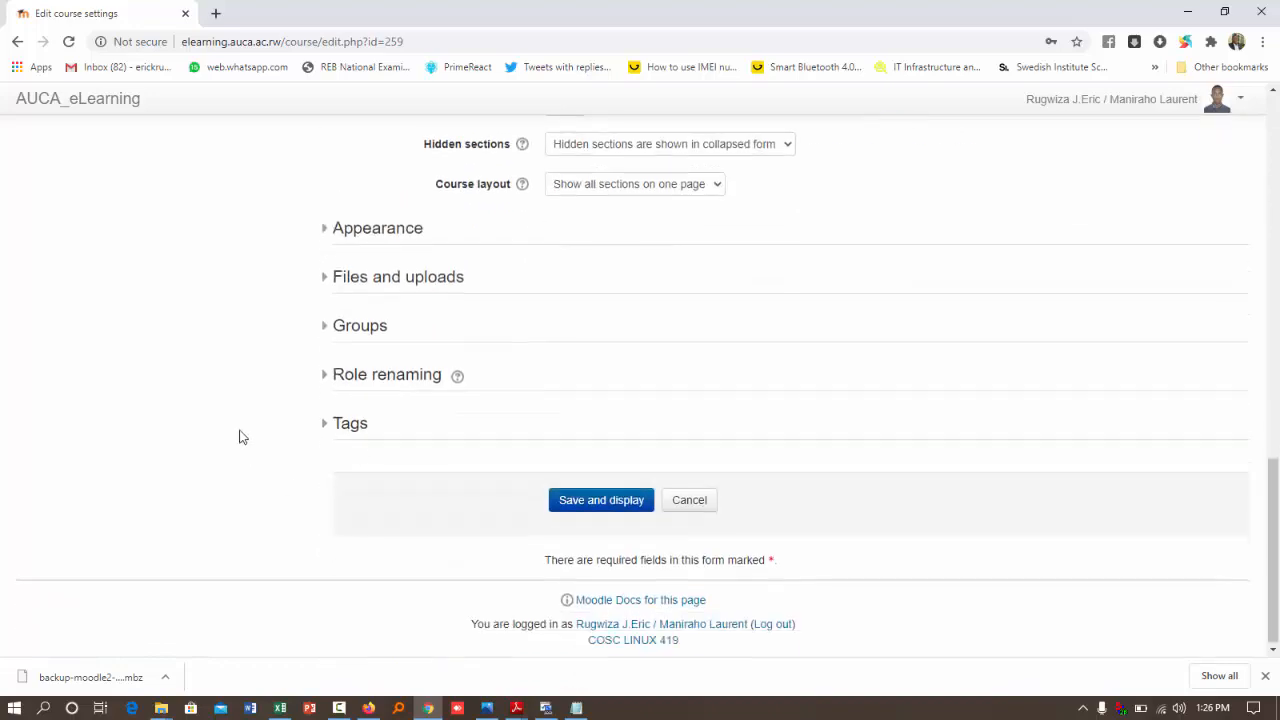
click(600, 499)
scroll(583, 499, up, 1)
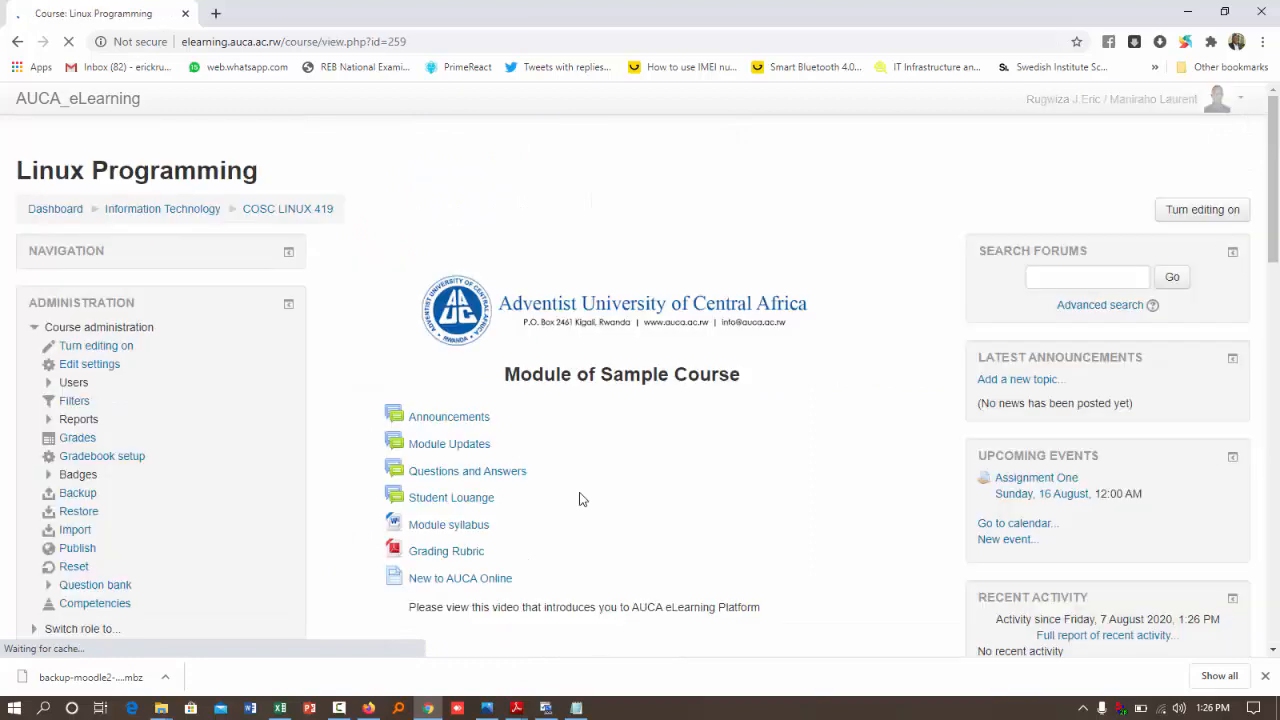
Step: Enable course editing and change the header label's heading to "Module of Linux Programming", saving it back to the course
scroll(711, 297, down, 1)
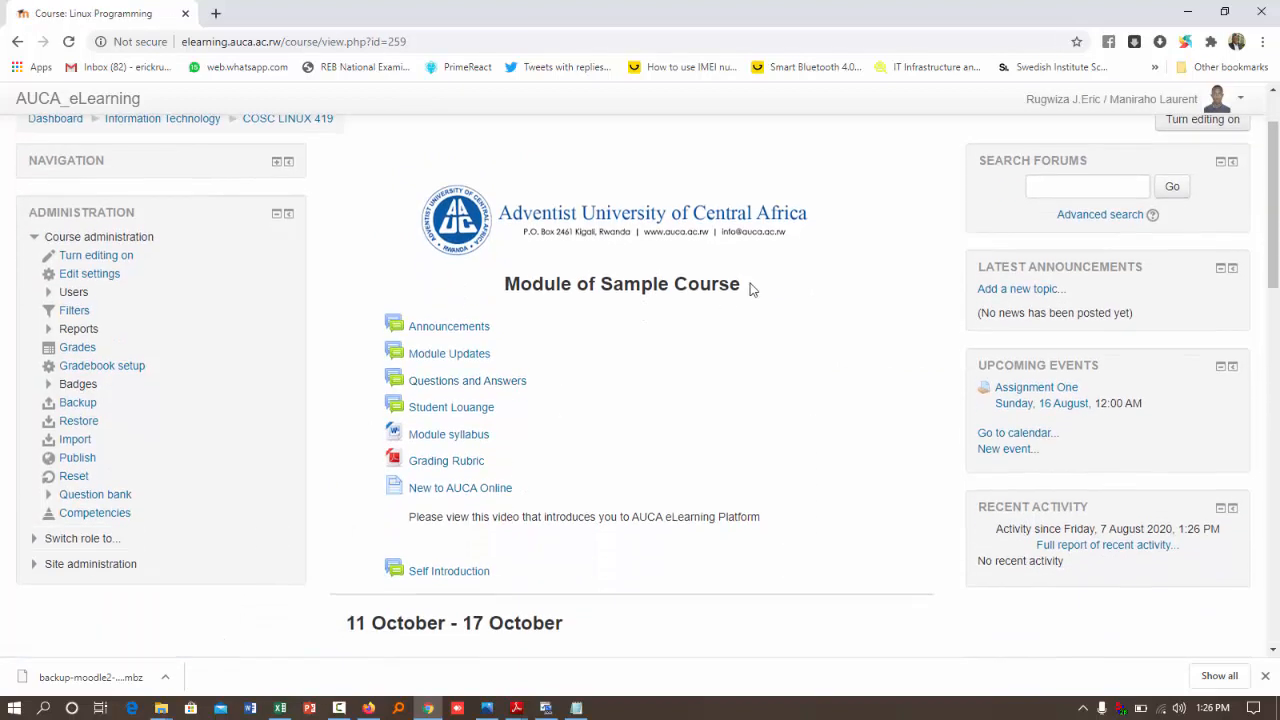
scroll(1243, 189, up, 1)
click(1207, 211)
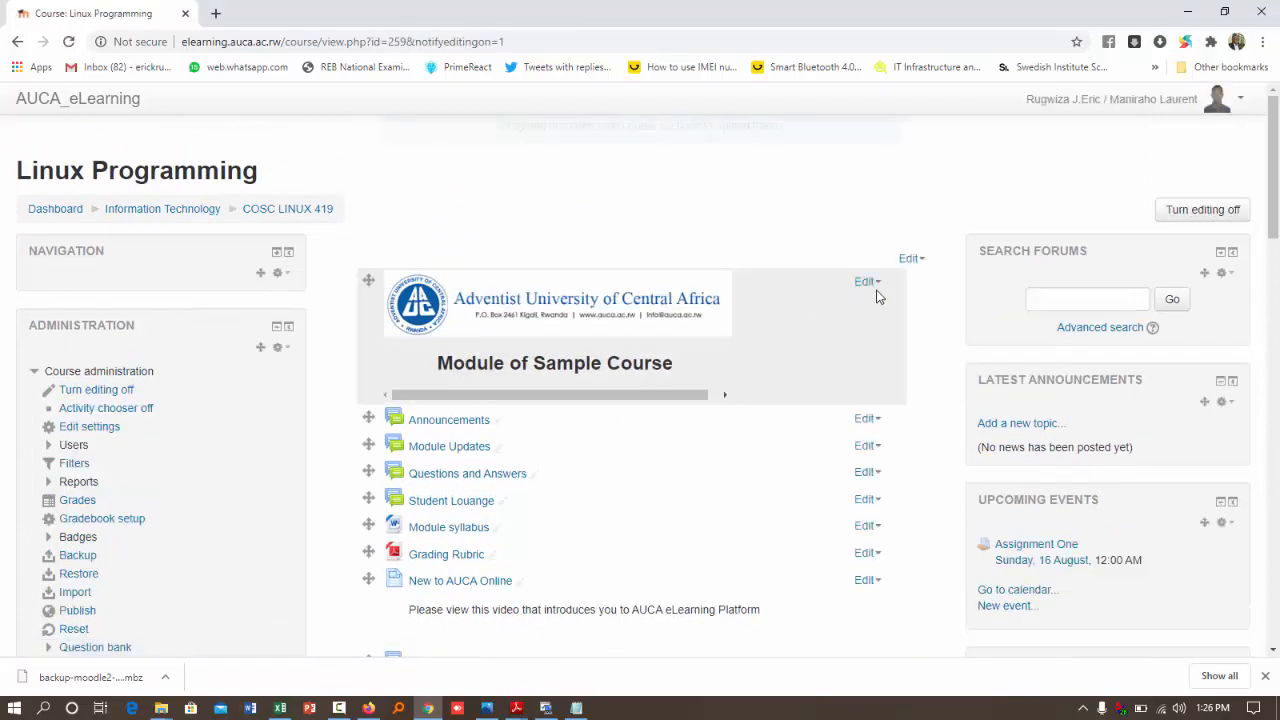
click(866, 282)
click(855, 305)
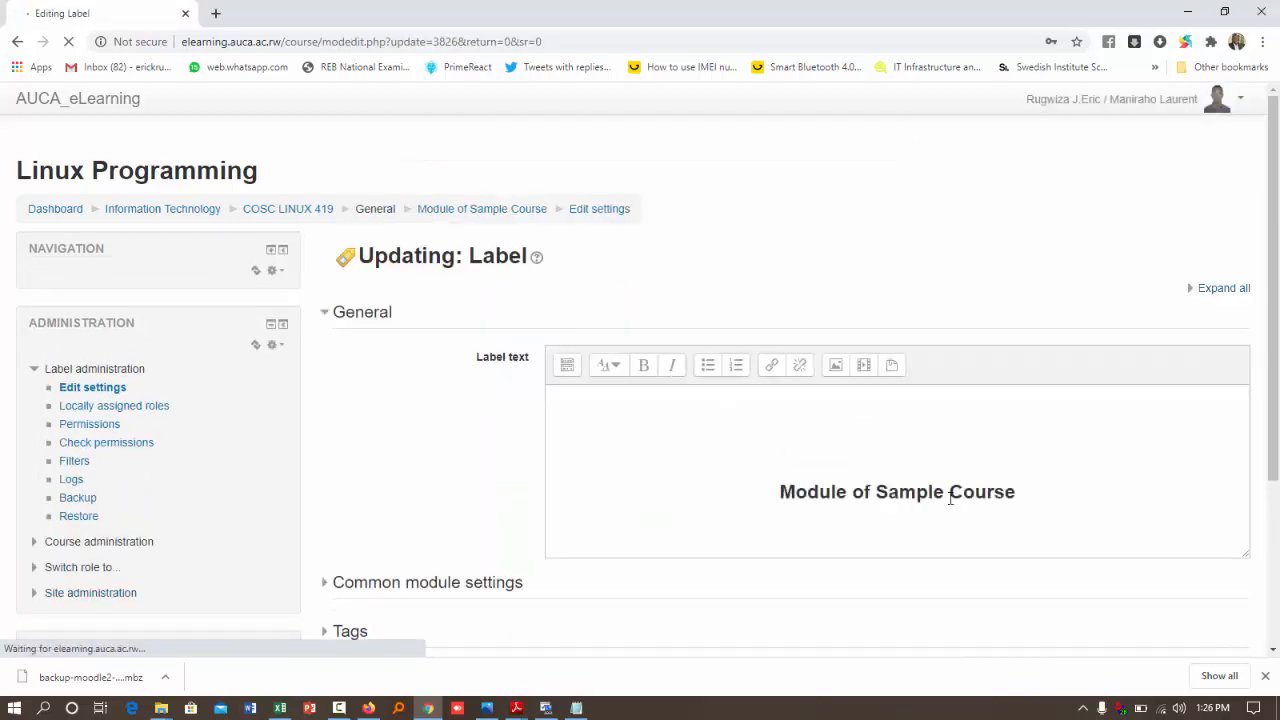
drag(1016, 493, 880, 502)
text(Linux )
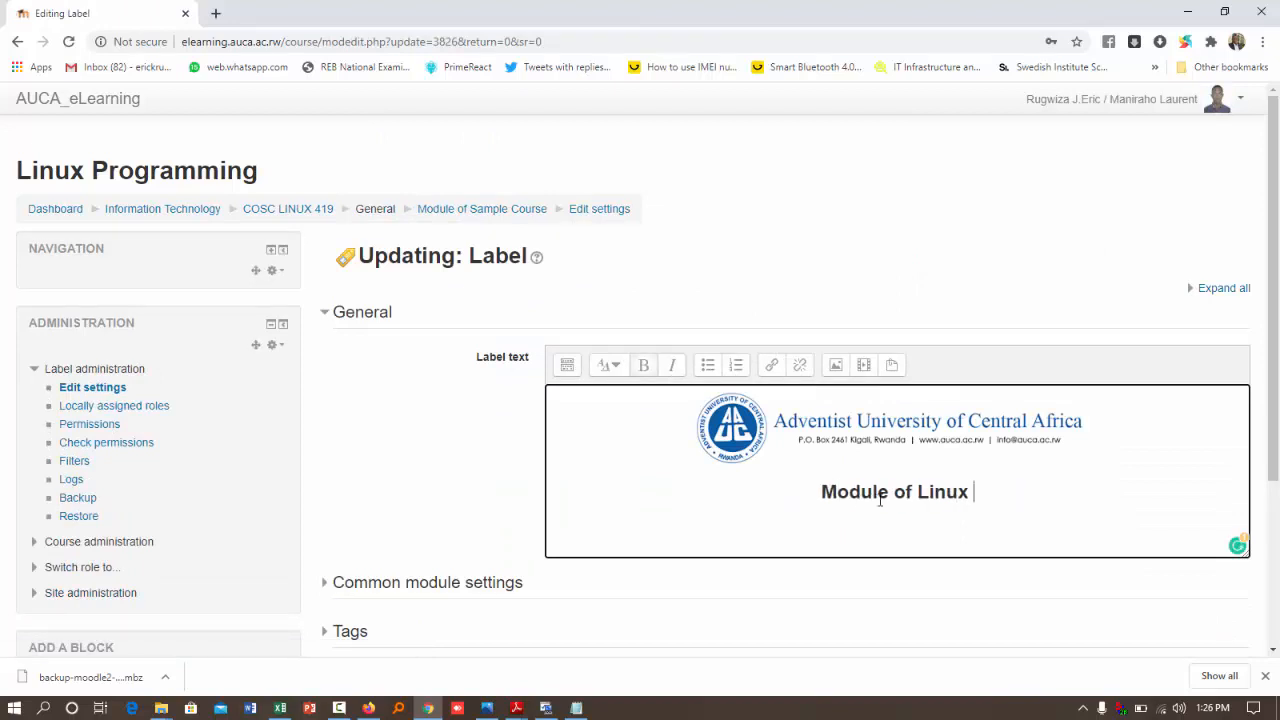
text(Programming)
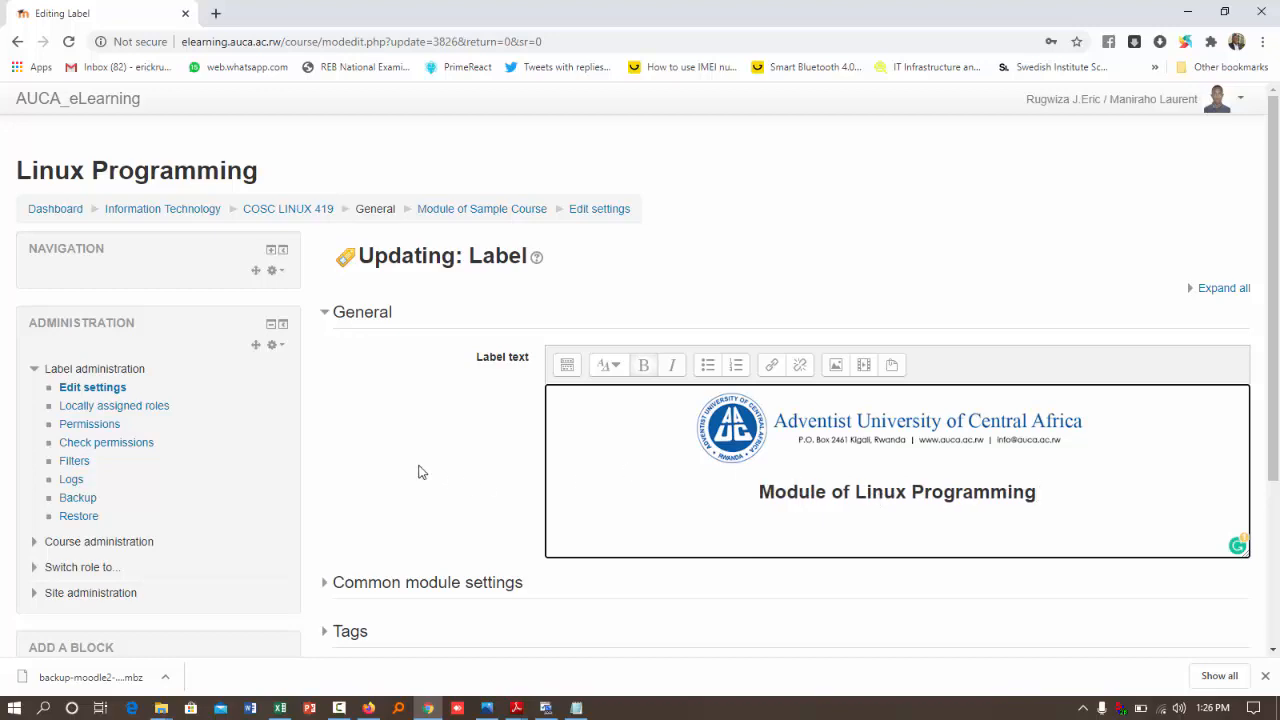
scroll(420, 472, down, 3)
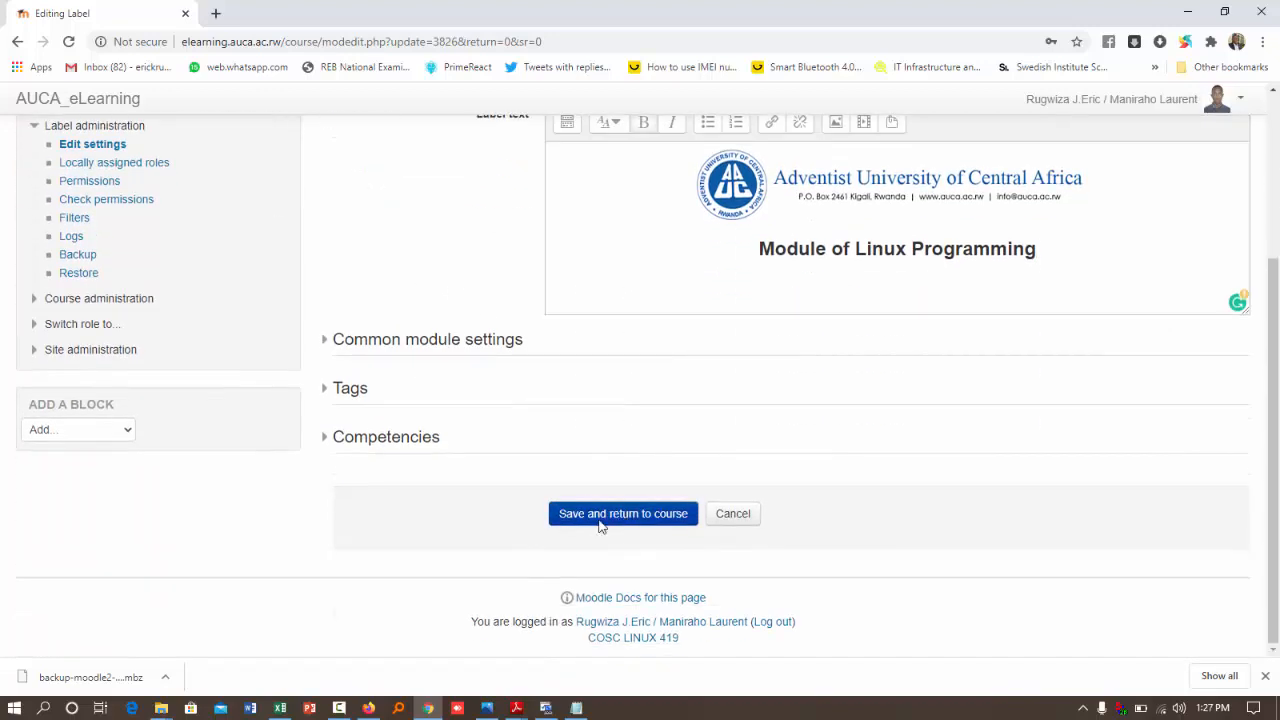
click(600, 520)
Step: Delete the Module syllabus resource from the general section of the course, confirming the removal
scroll(600, 522, down, 2)
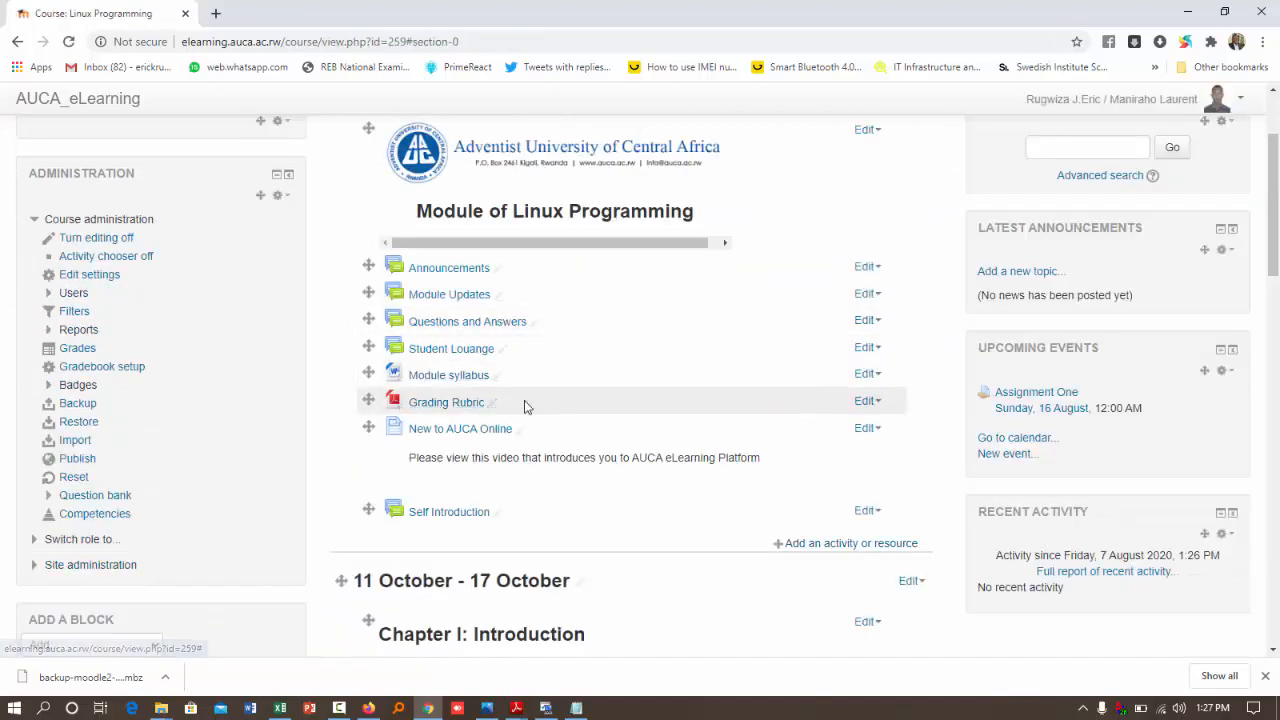
click(872, 374)
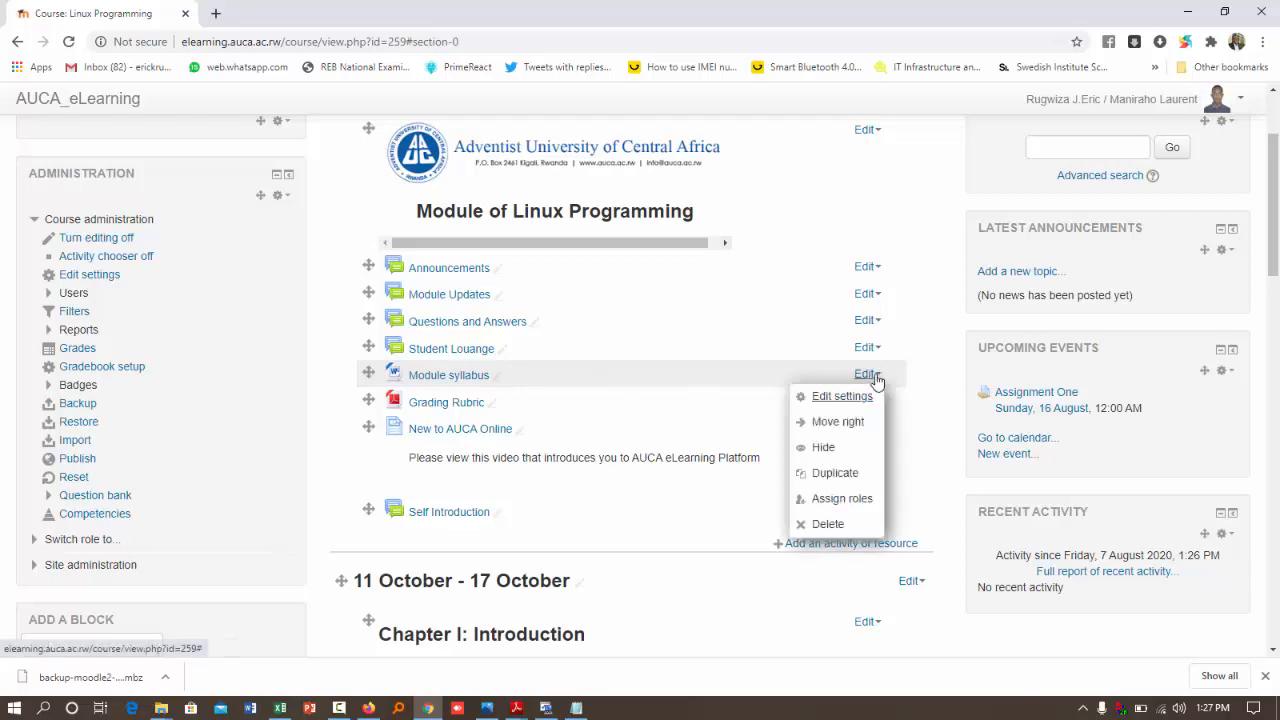
click(826, 524)
click(605, 436)
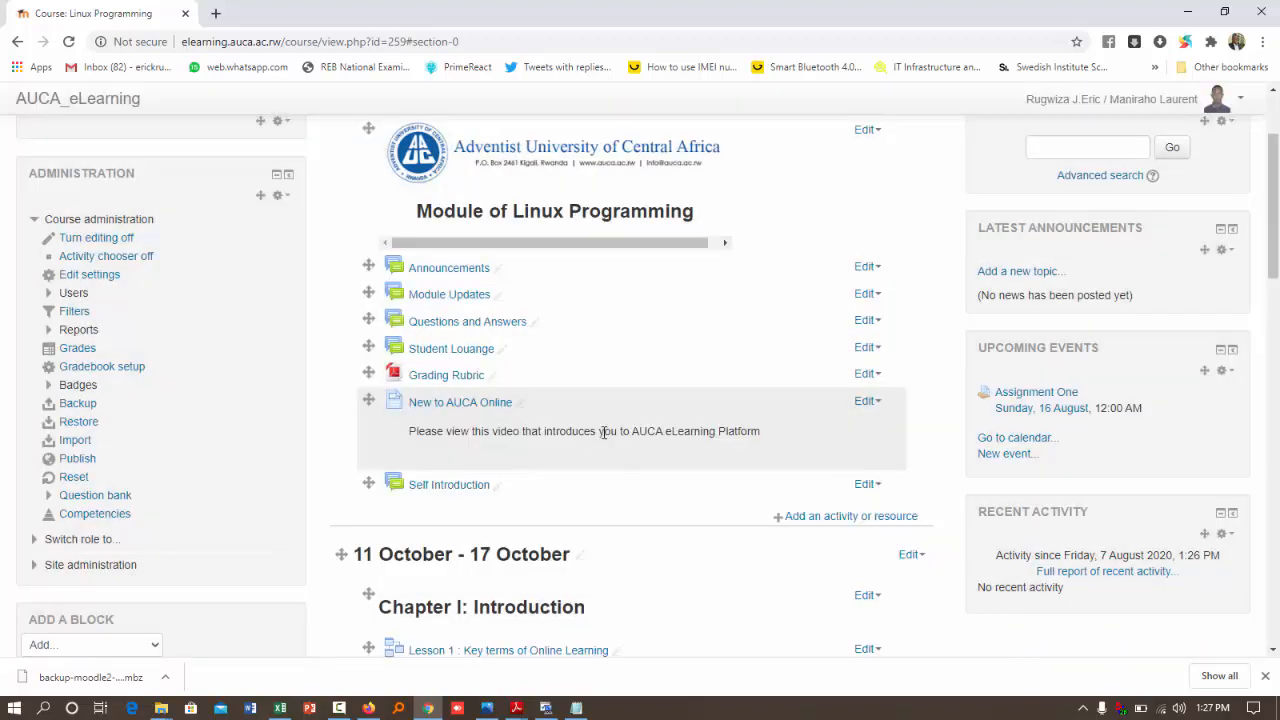
Step: Add a File resource to the general section and name it "Linux Programming Module Syllabus"
click(848, 518)
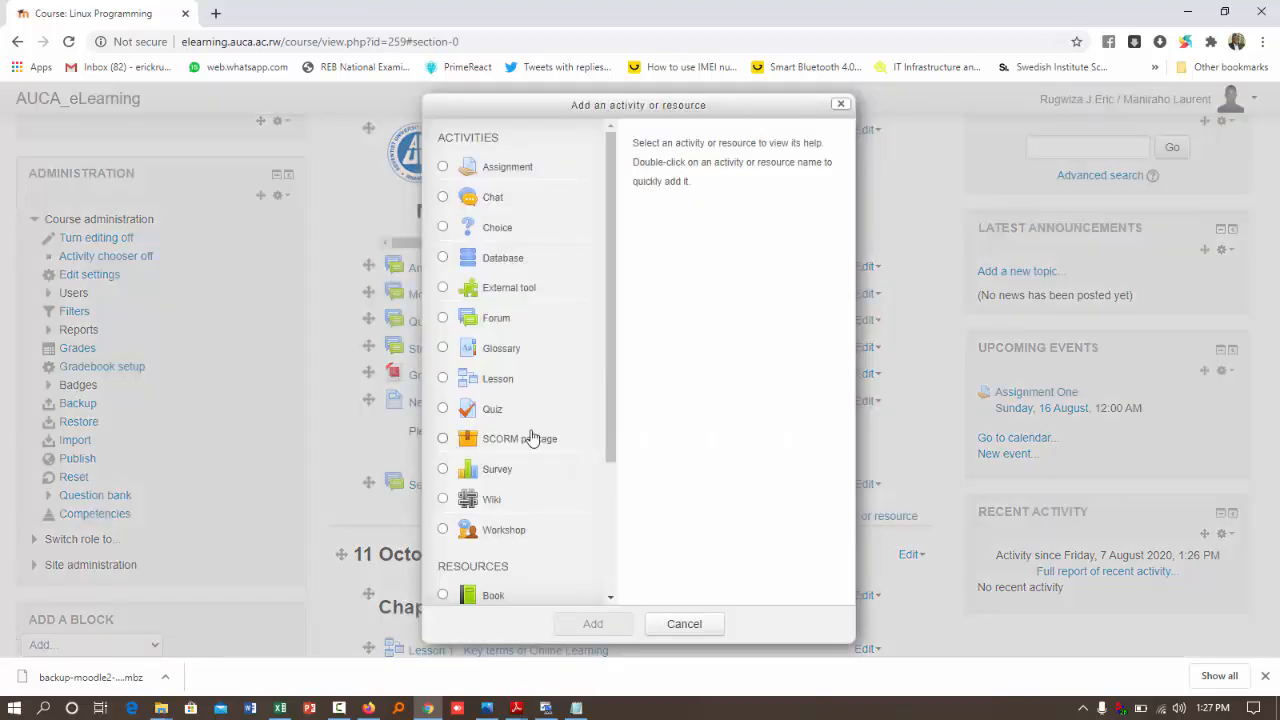
scroll(528, 440, down, 3)
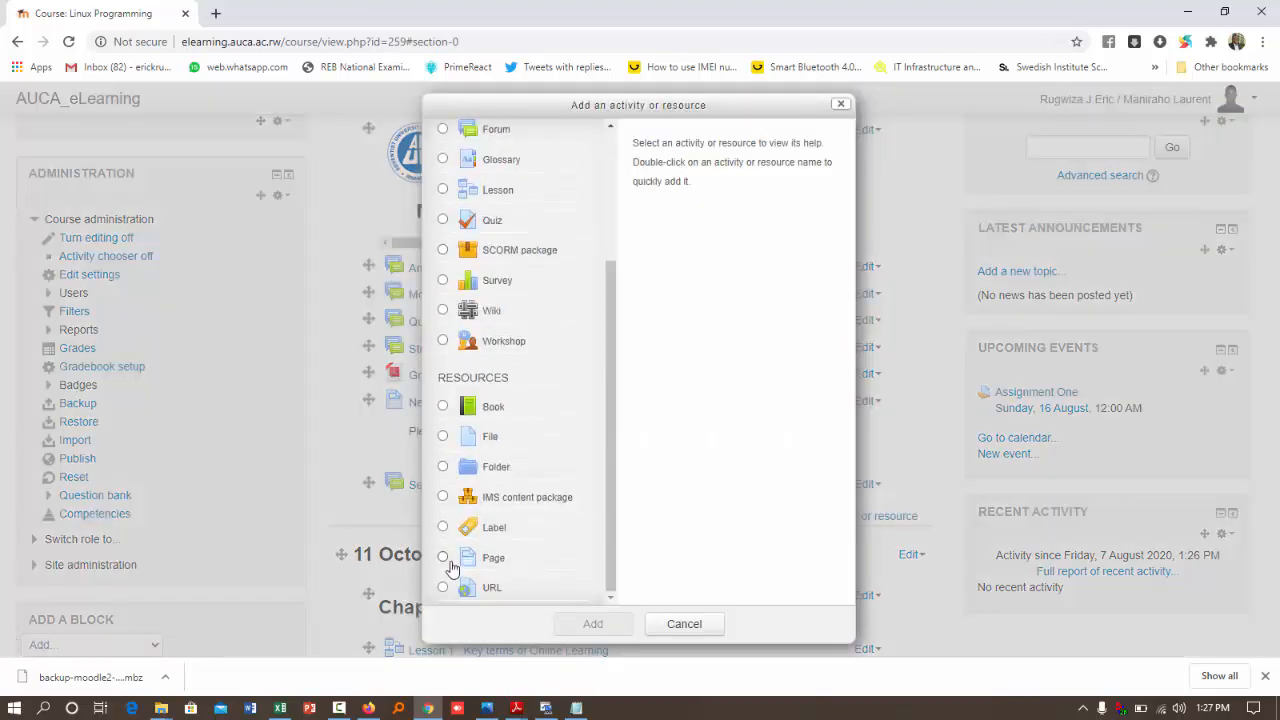
click(443, 437)
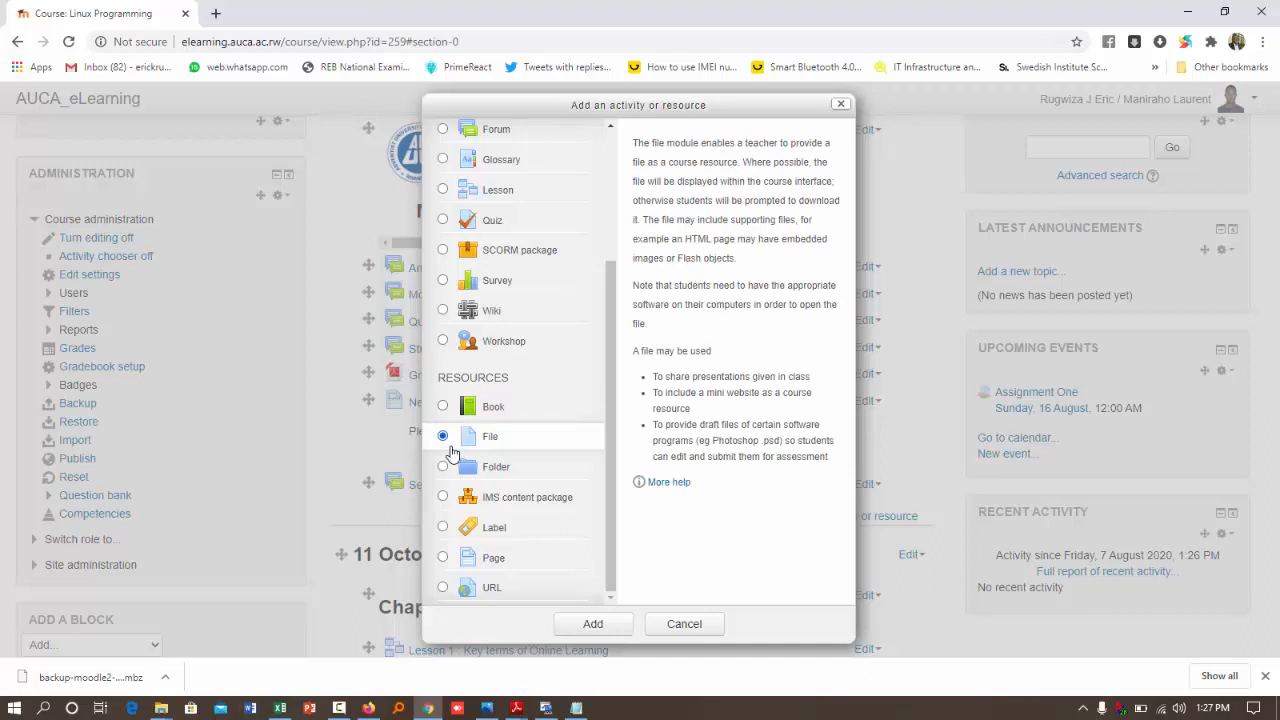
click(592, 626)
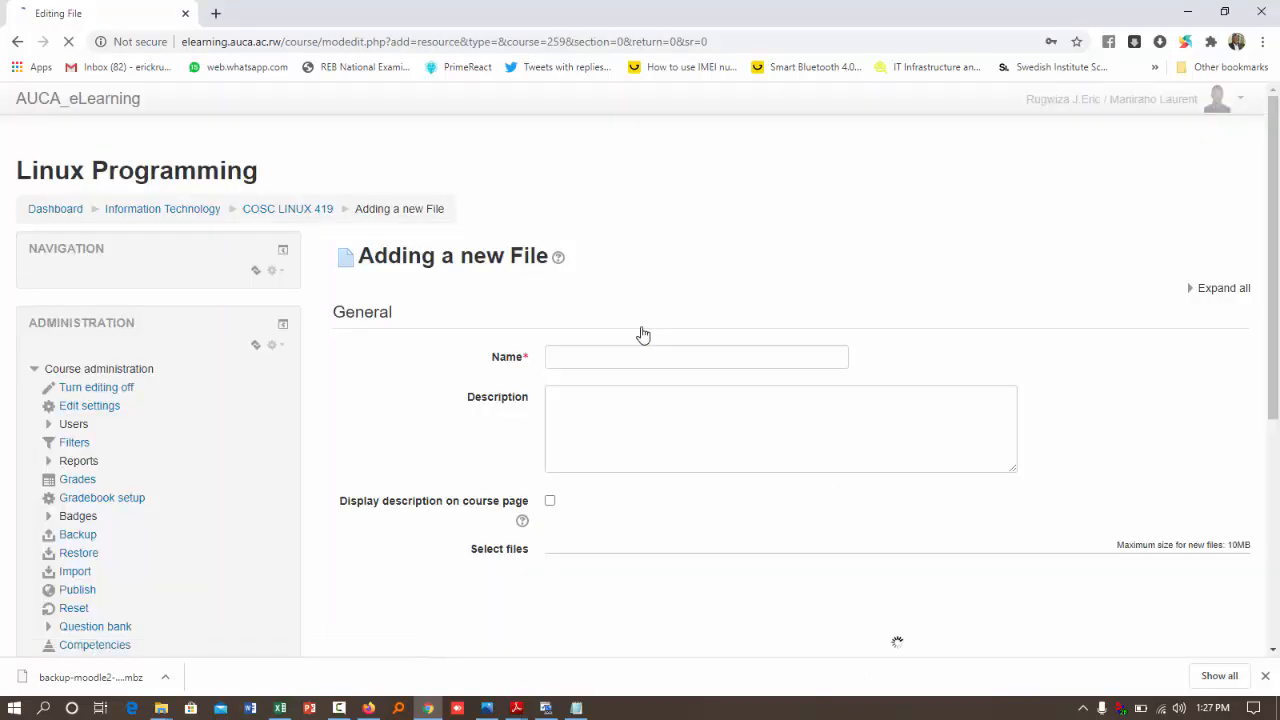
click(602, 355)
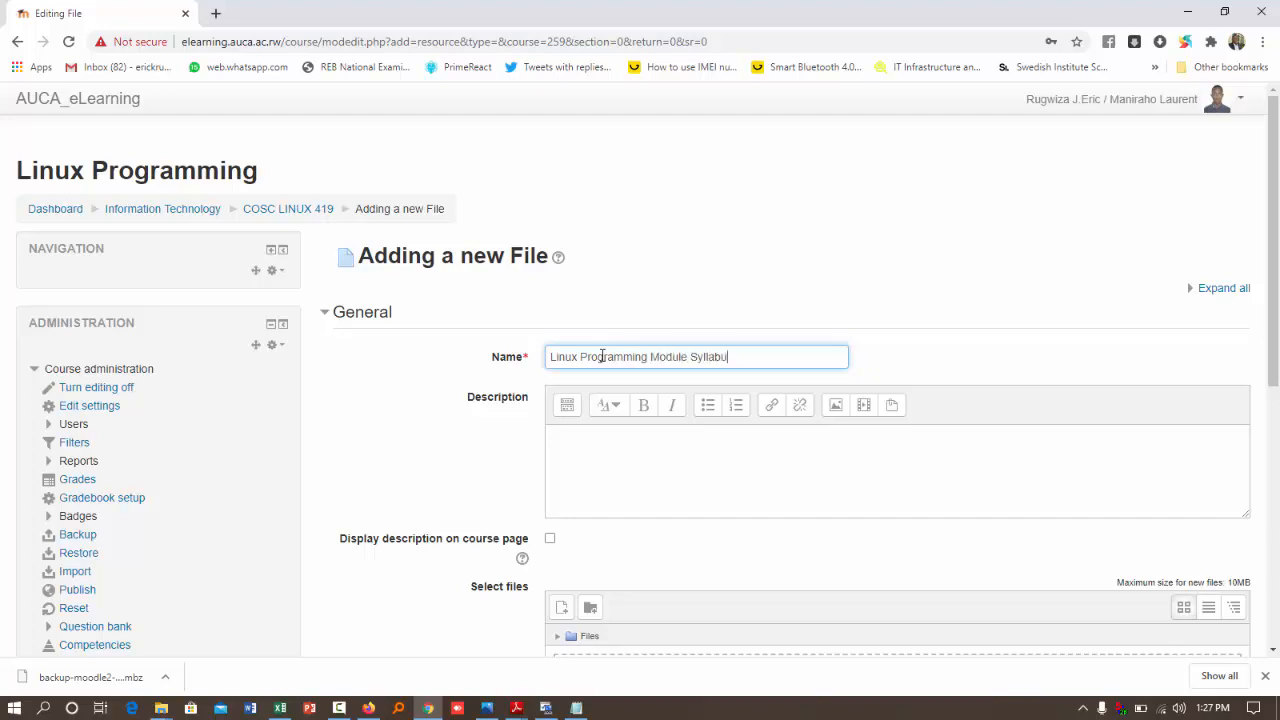
Step: Upload the Linux Module Syllabus PDF from the Linux folder in File Explorer to the new File resource, then save and display it
scroll(543, 530, down, 2)
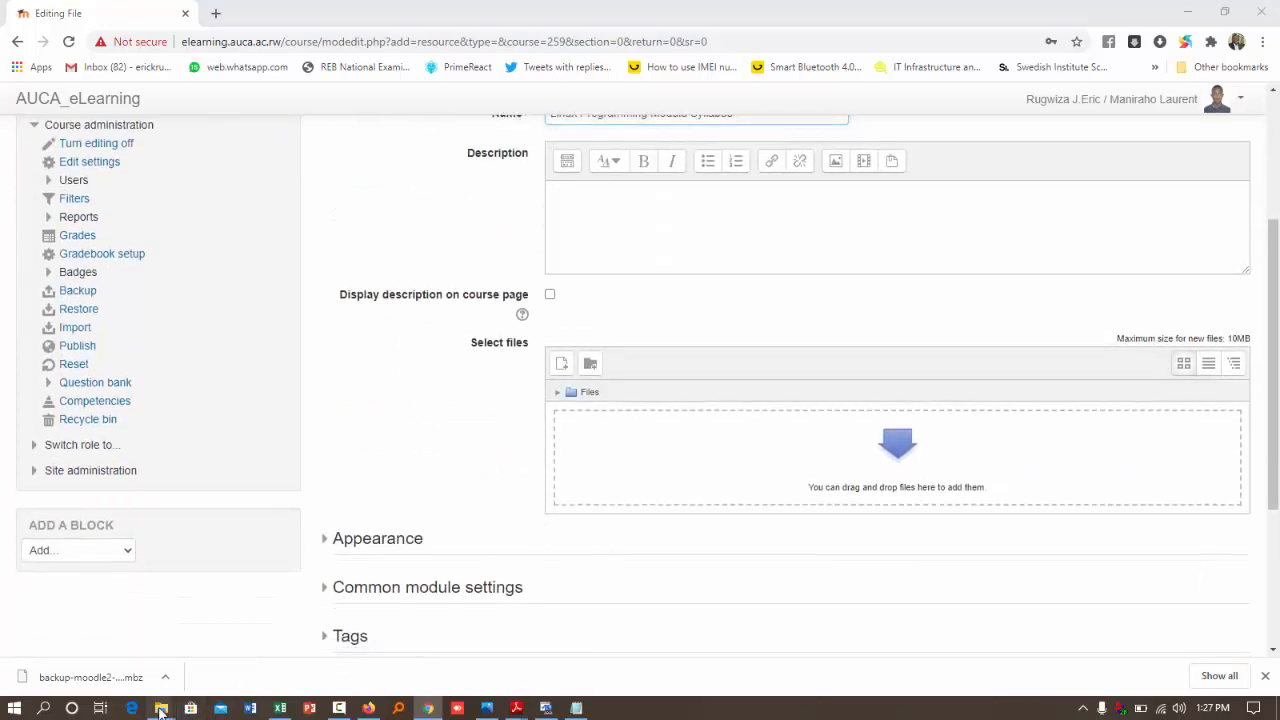
mouse_move(161, 708)
click(97, 637)
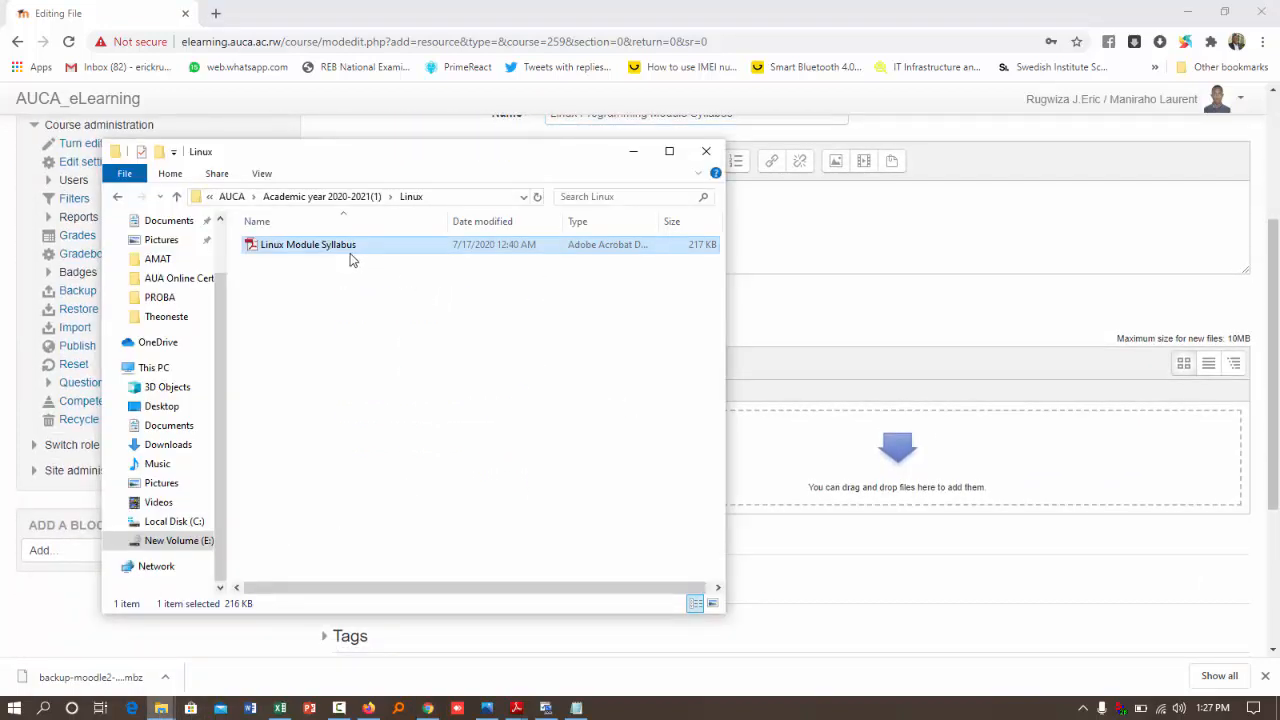
drag(350, 250, 914, 450)
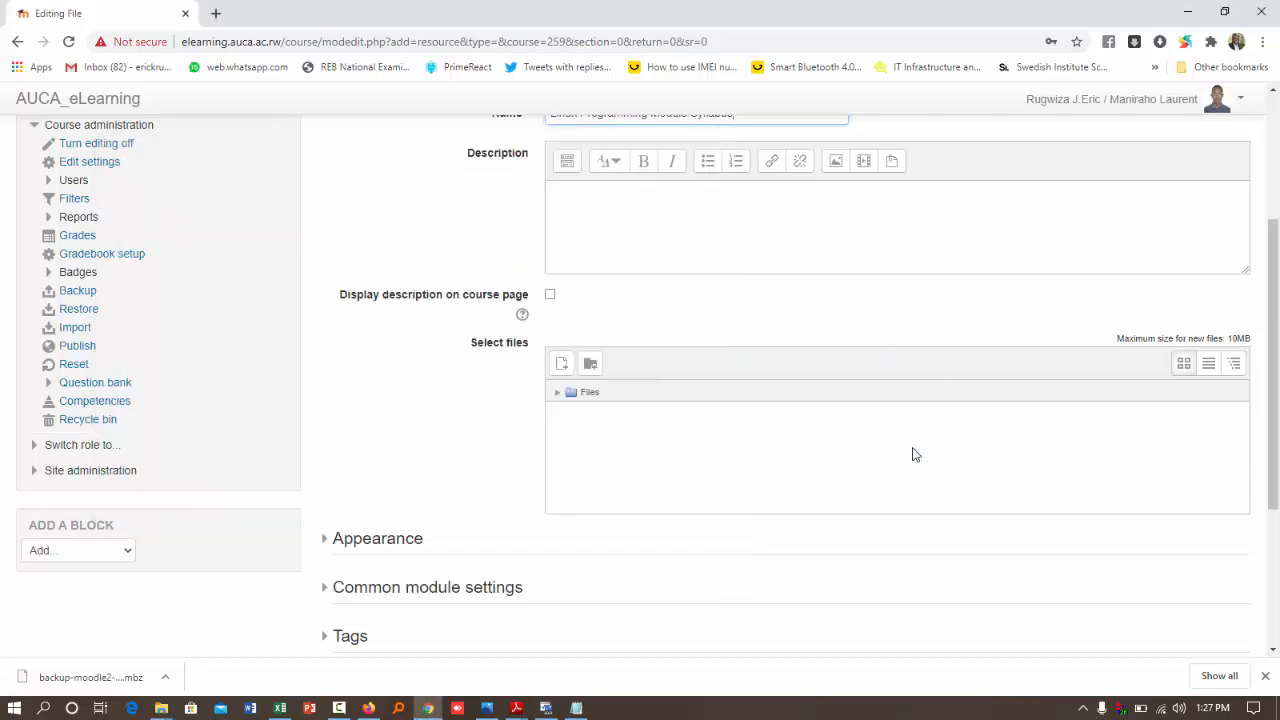
scroll(377, 434, down, 2)
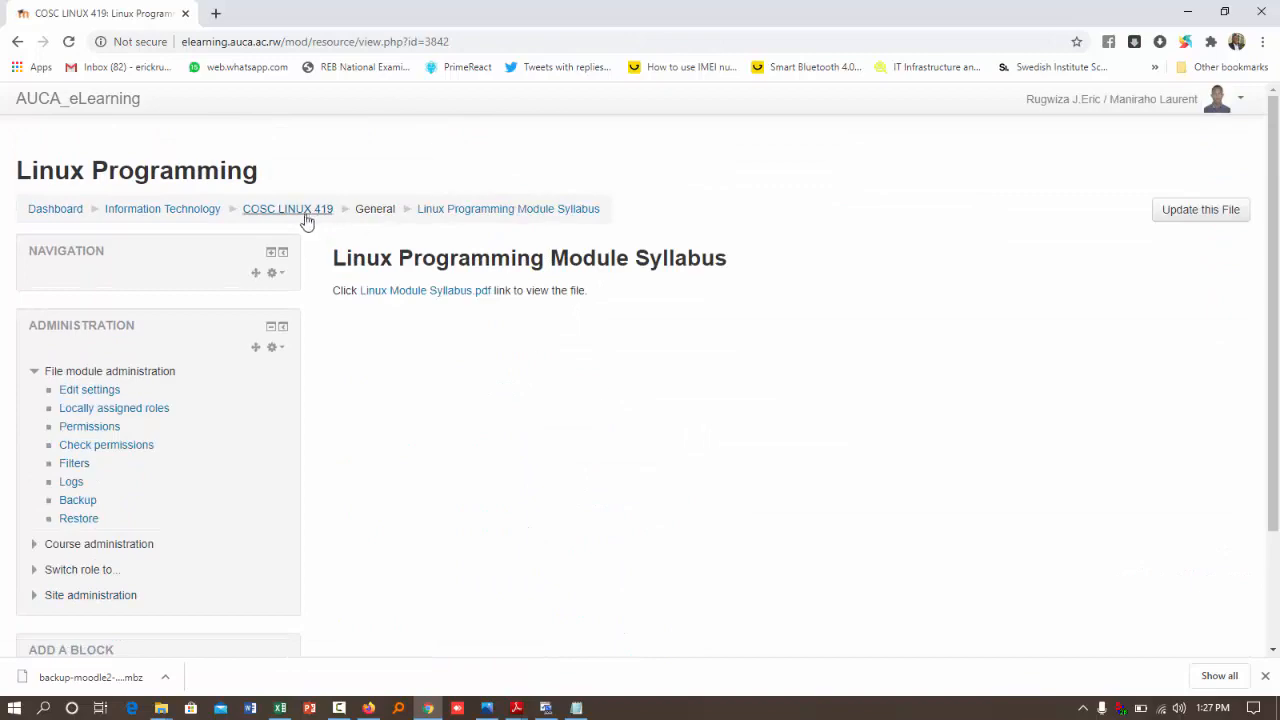
Step: Return to the Linux Programming course and read the Grading Rubric PDF's module name, assessment pattern and grade scaling
click(293, 214)
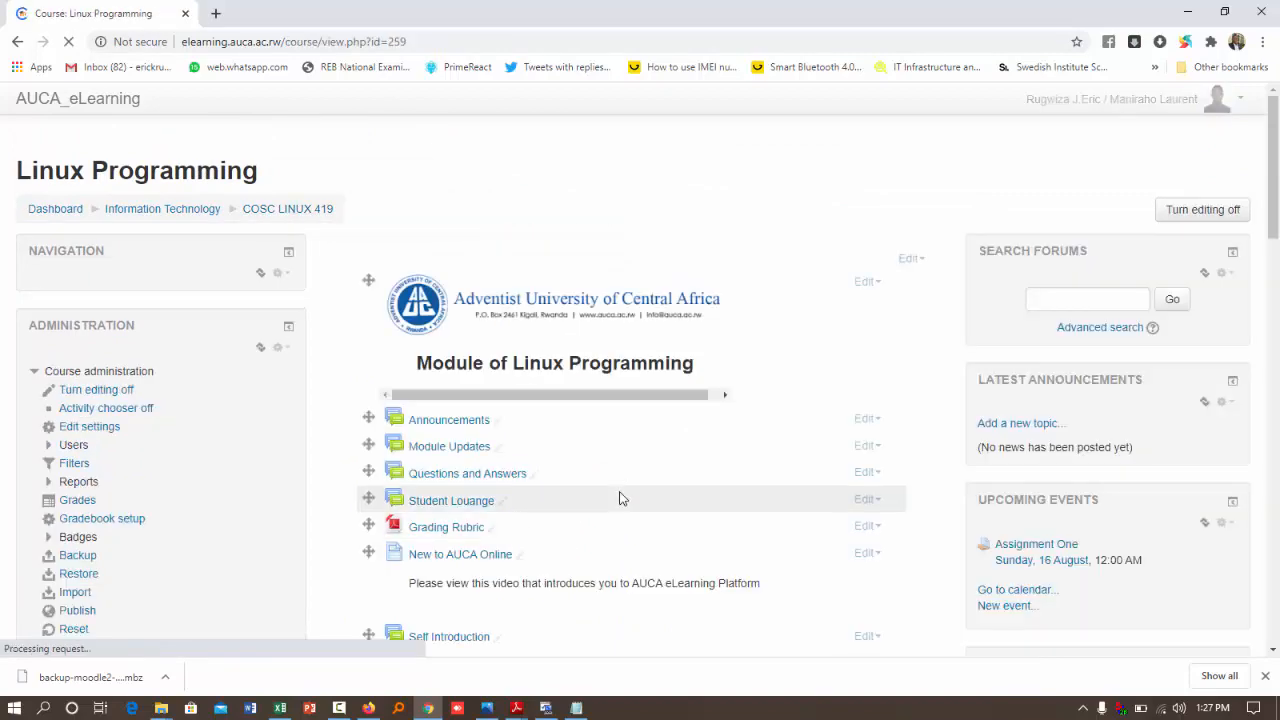
scroll(620, 498, down, 3)
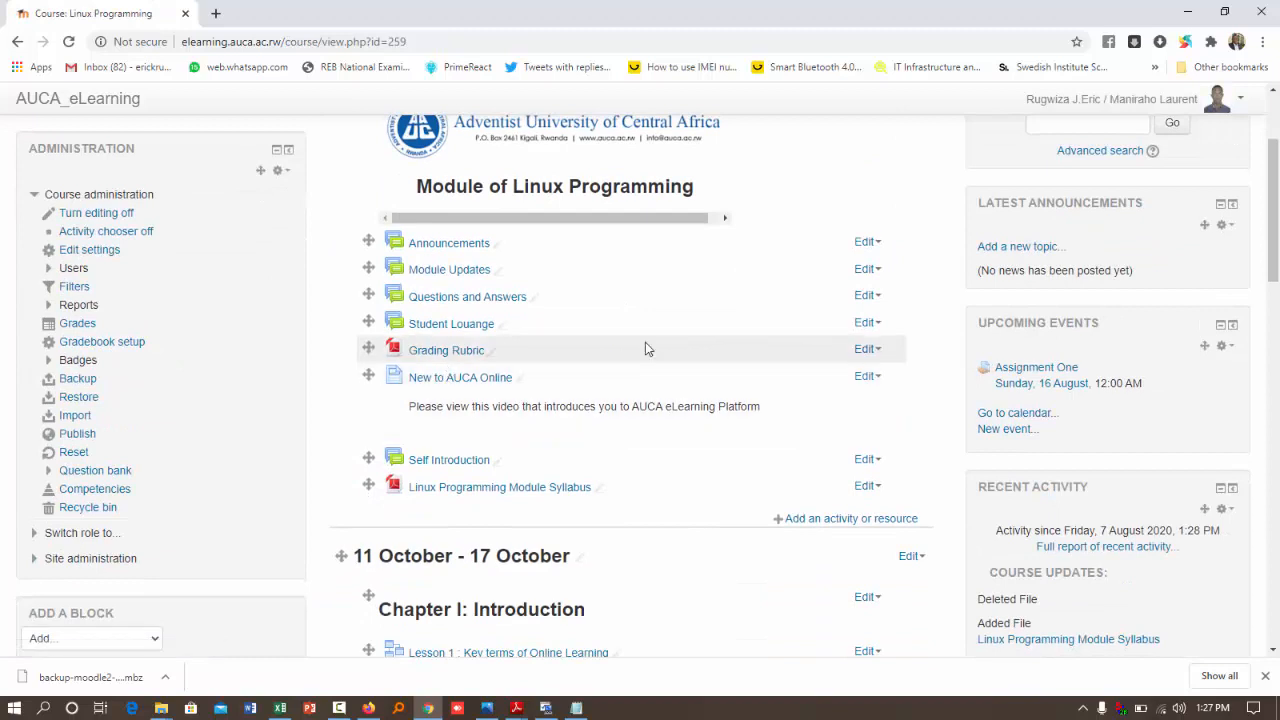
click(866, 350)
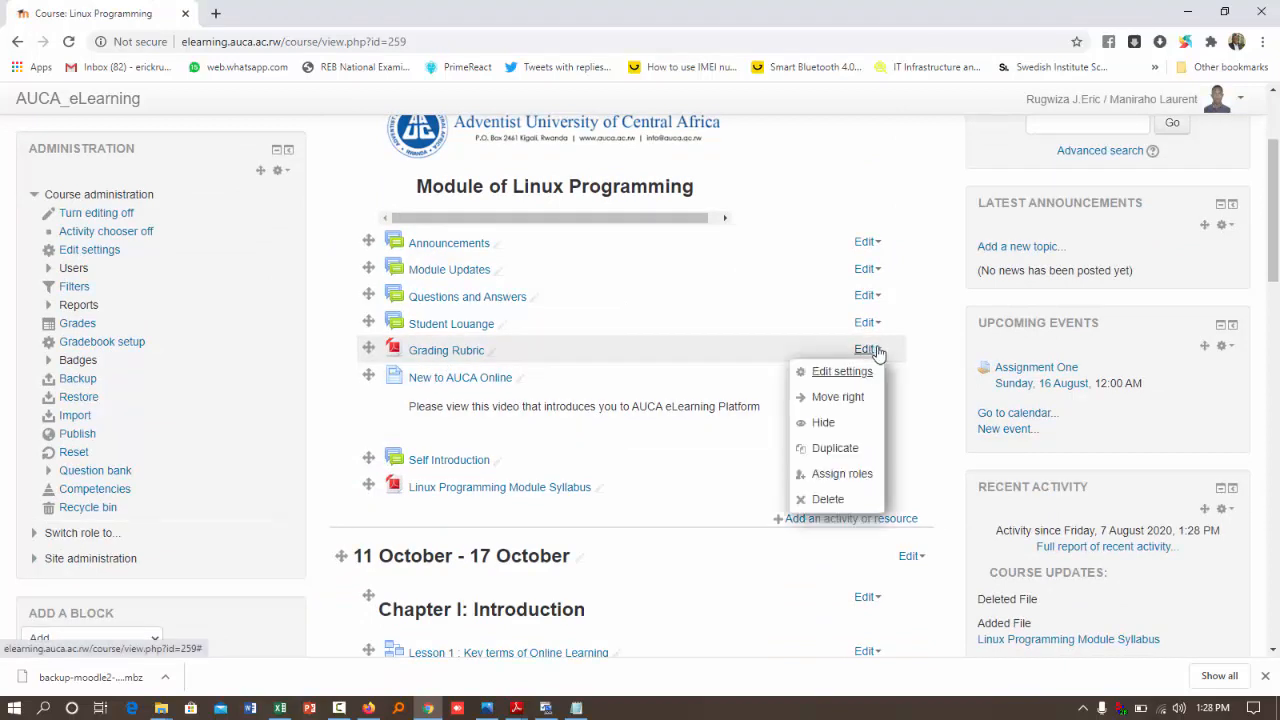
click(431, 357)
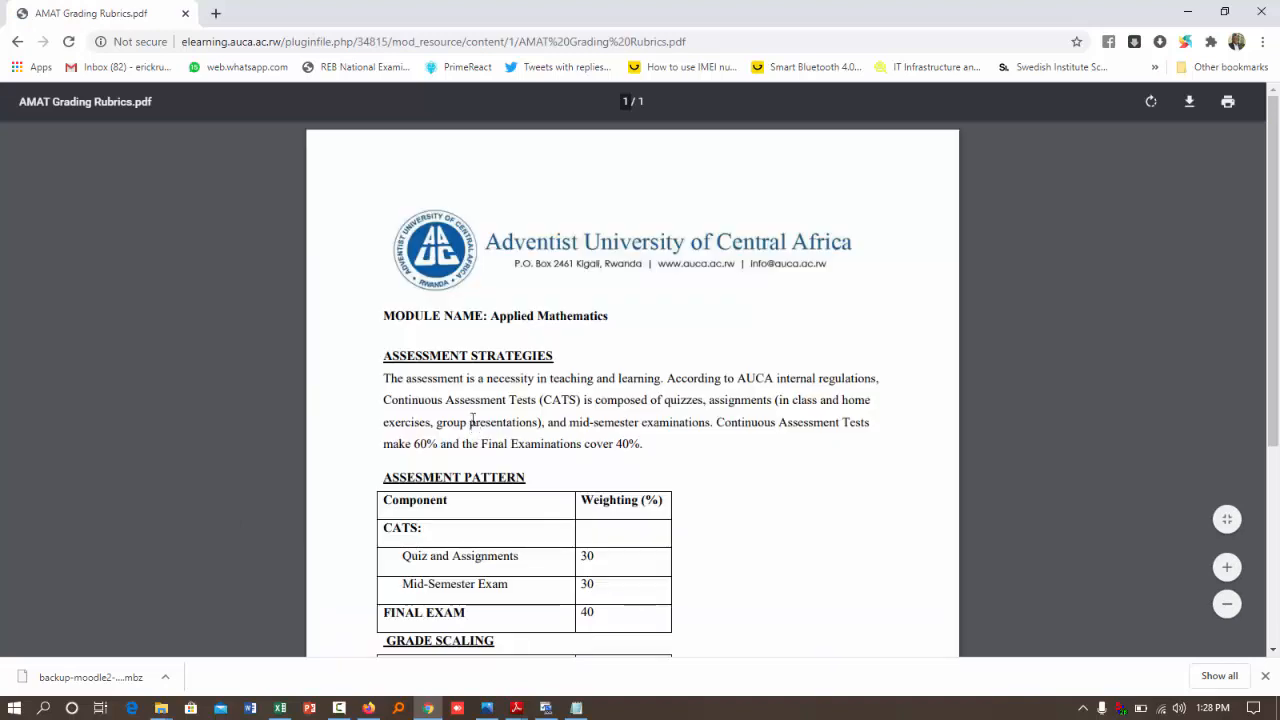
scroll(231, 206, down, 4)
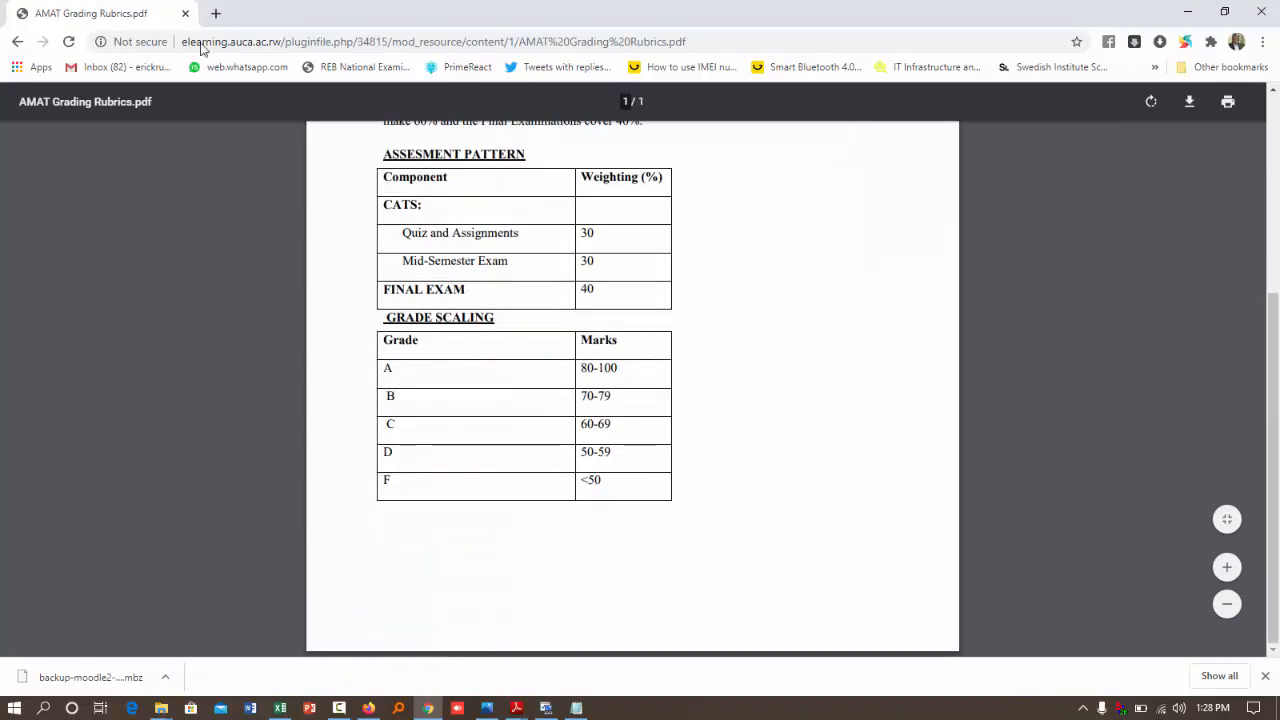
click(16, 42)
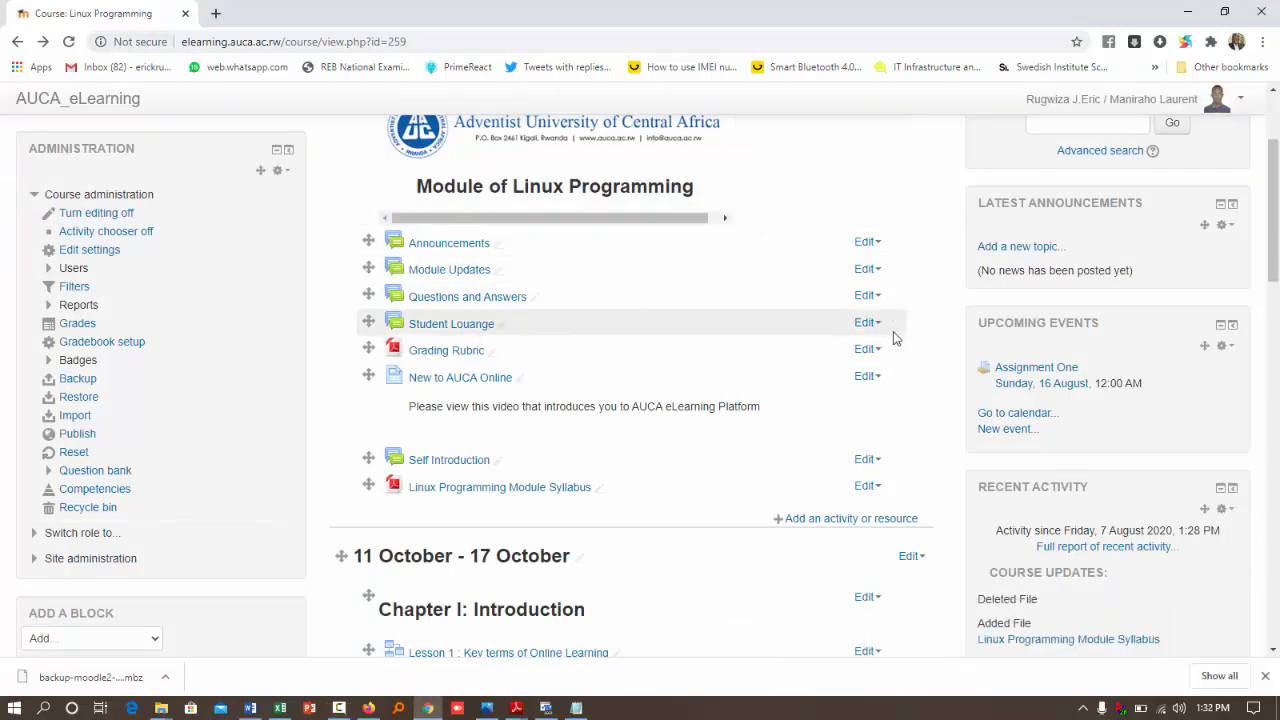
Step: Delete the Grading Rubric resource from the general section of the course, confirming the removal
click(867, 350)
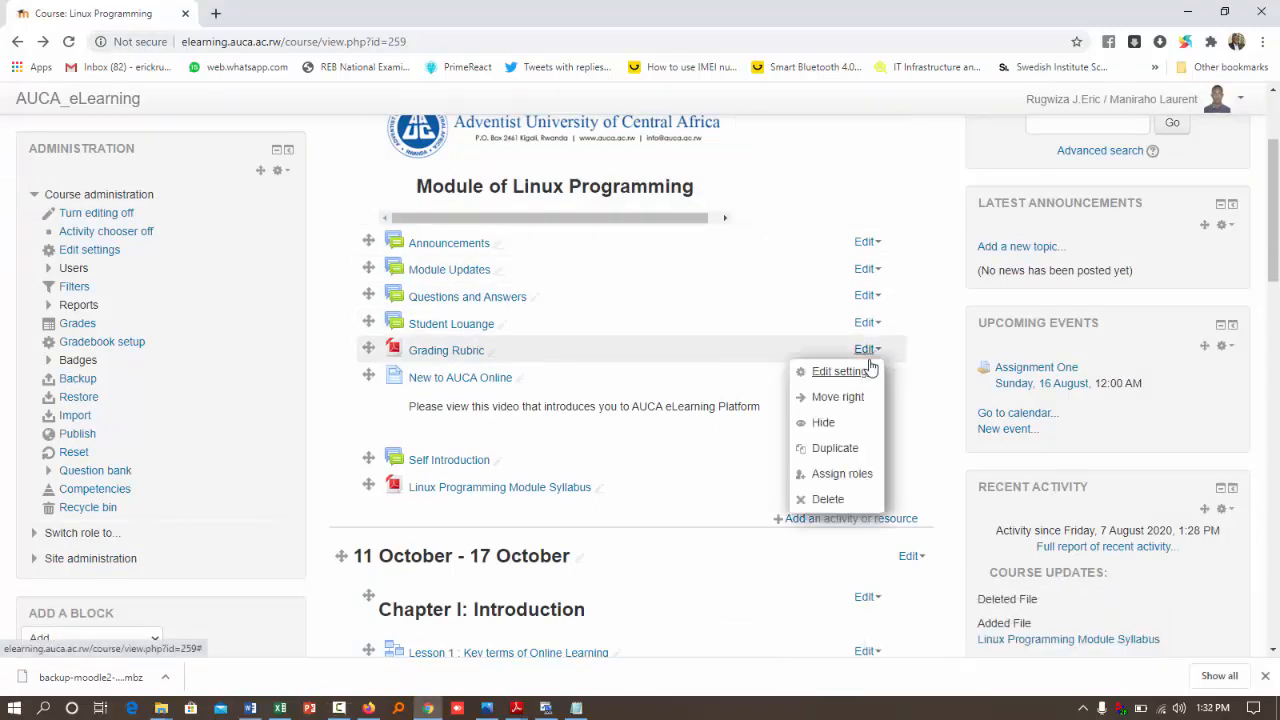
click(828, 499)
click(606, 438)
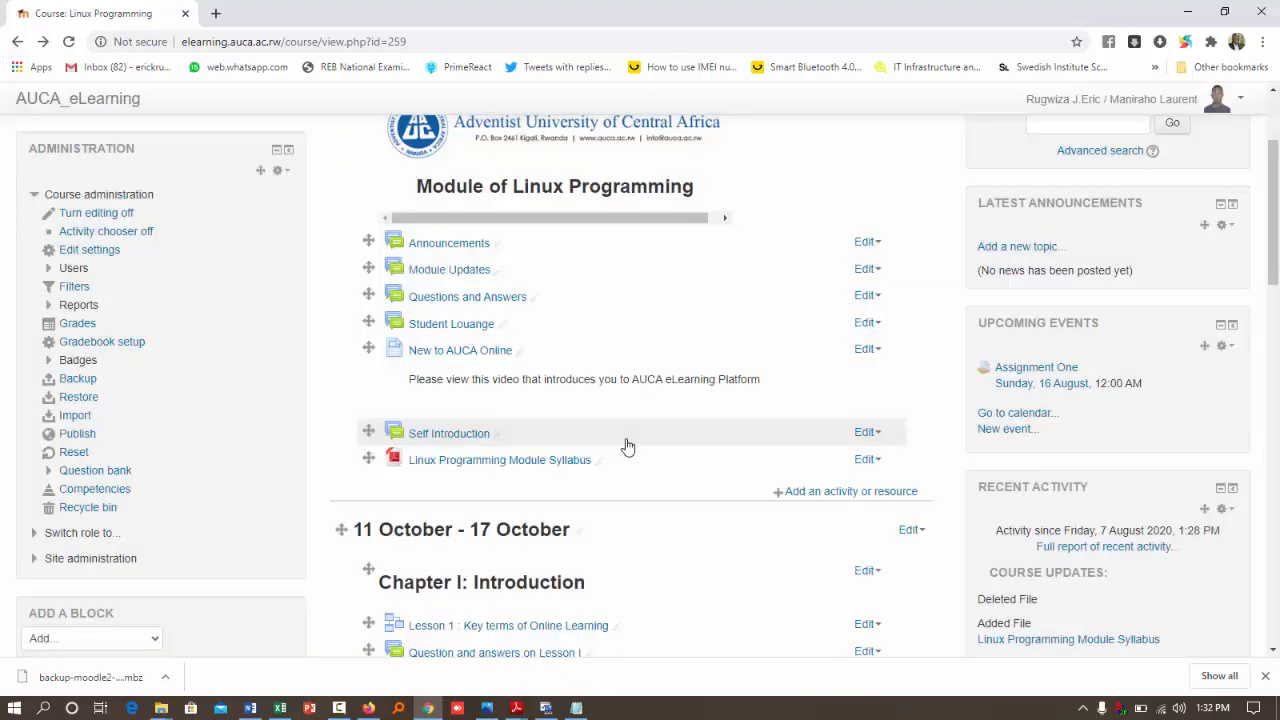
Step: Add a File resource to the general section and name it "Linux Grading rubric"
click(872, 492)
scroll(480, 398, down, 2)
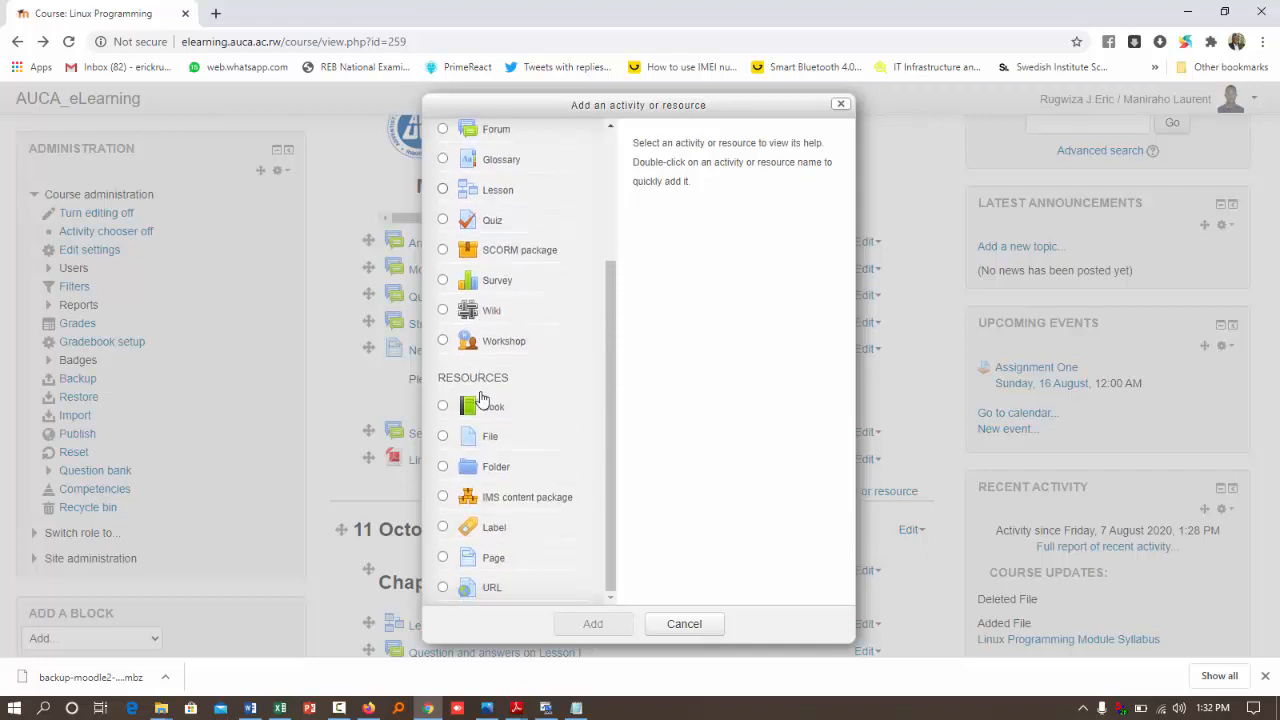
click(452, 440)
click(590, 623)
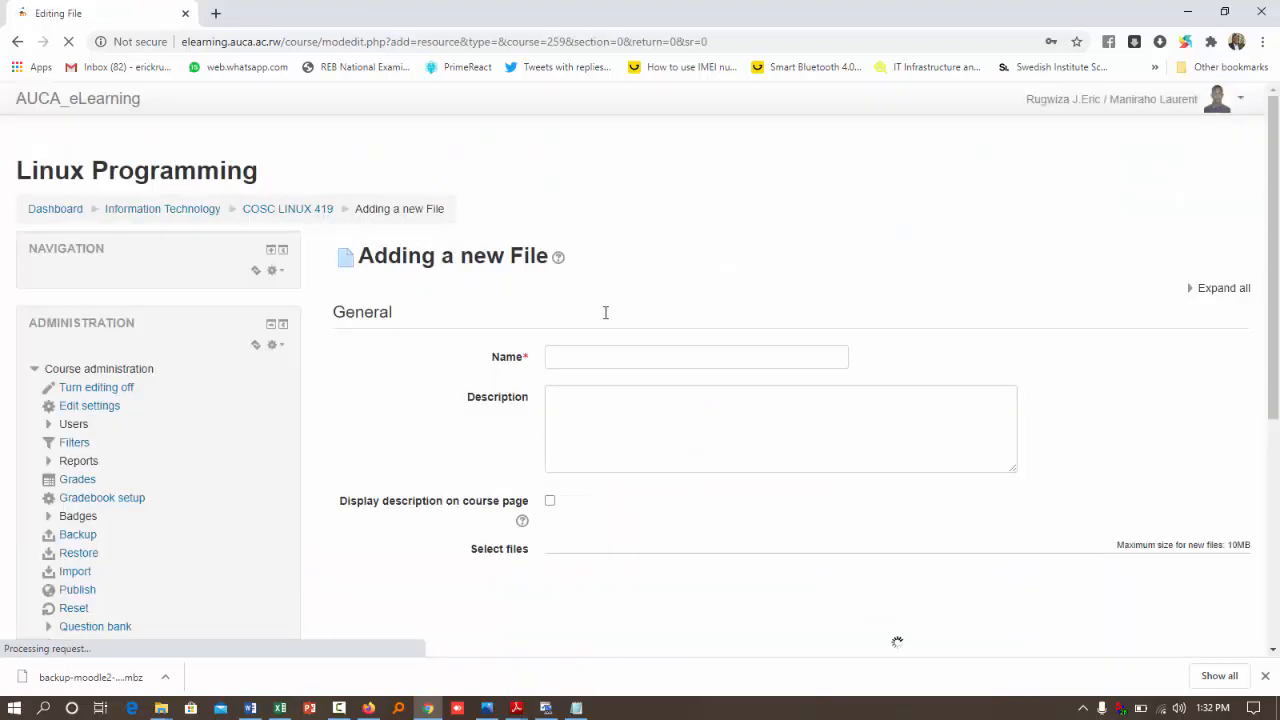
click(562, 366)
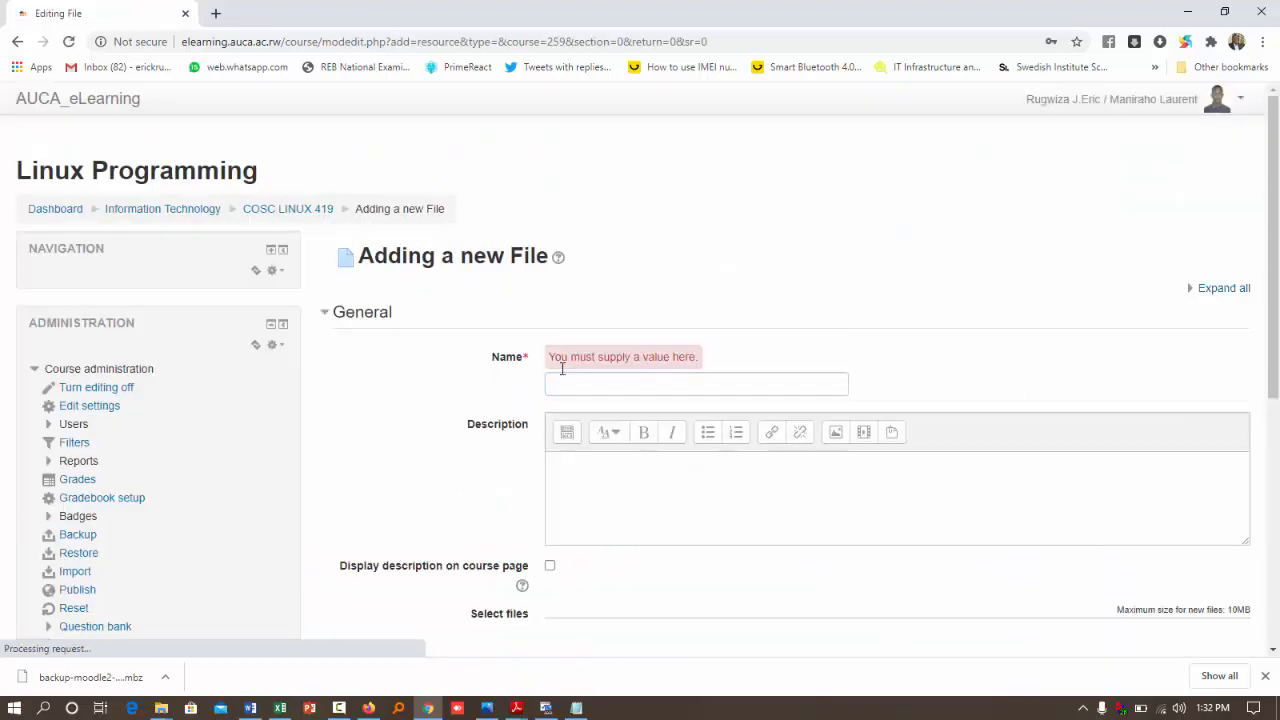
click(566, 393)
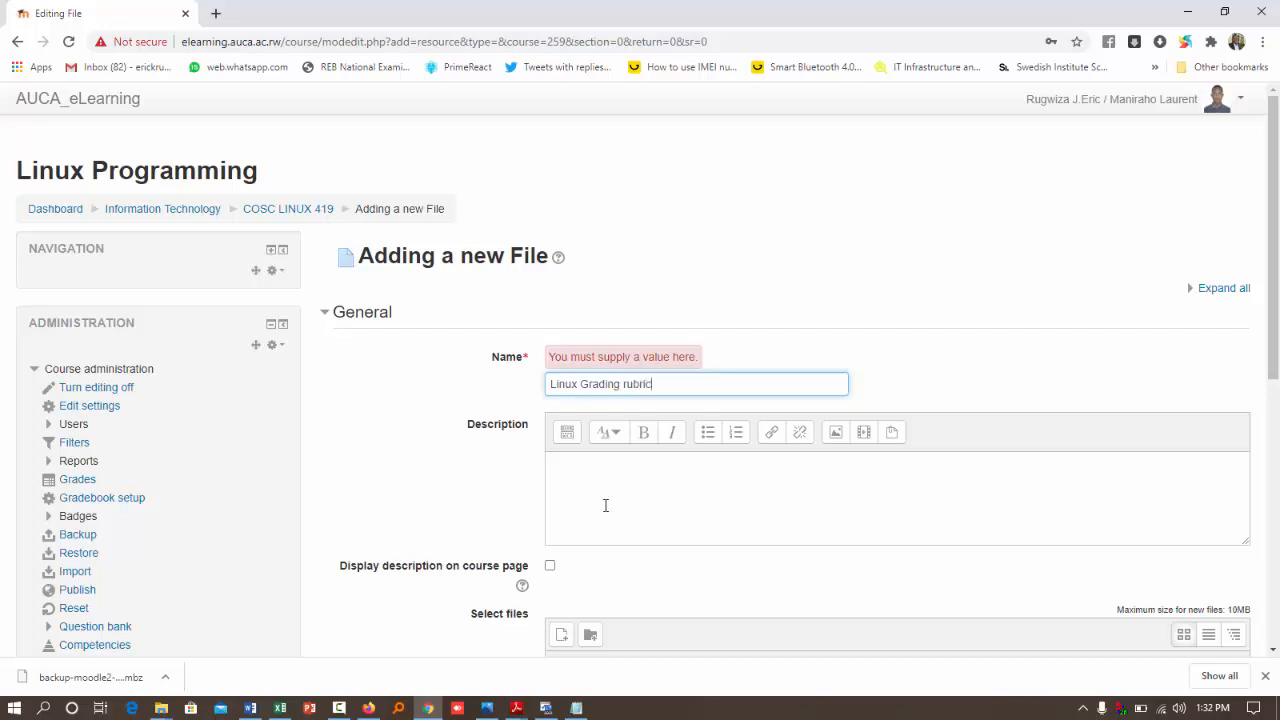
Step: Upload the Linux Module Grading Rubrics PDF from the Linux folder in File Explorer to the new File resource, then save and display it
scroll(605, 505, down, 5)
click(161, 708)
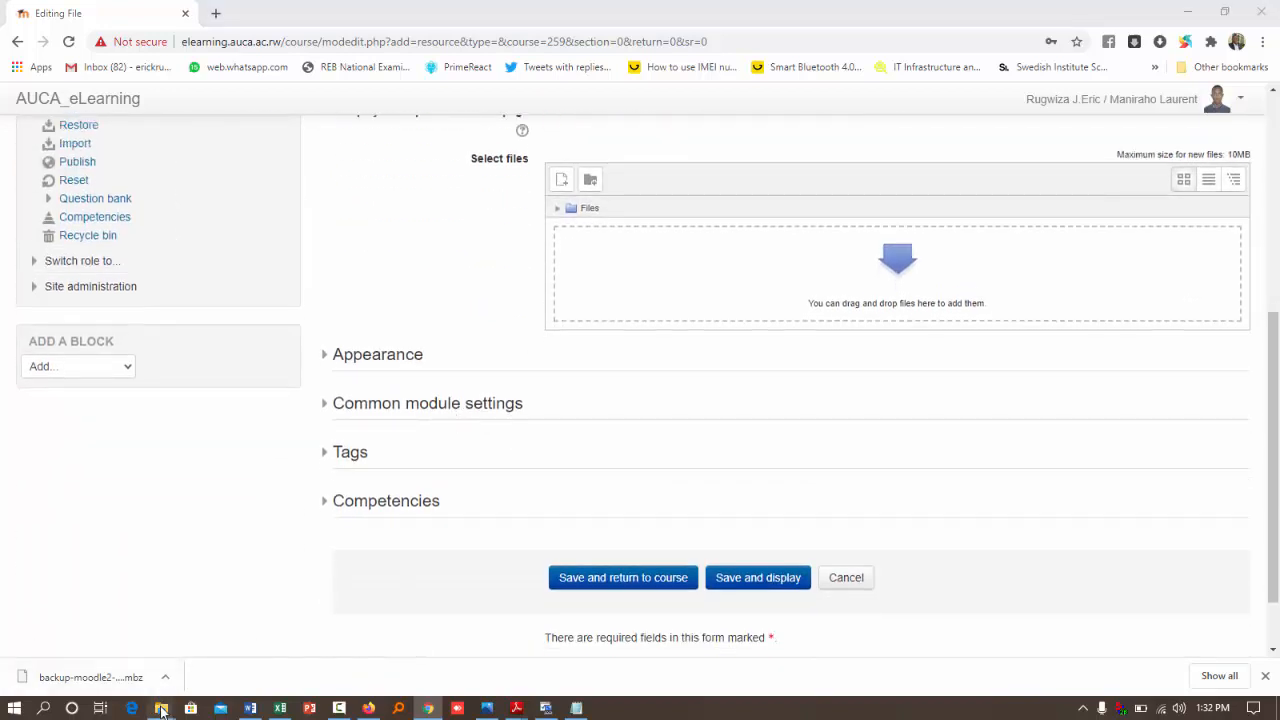
click(114, 629)
click(337, 417)
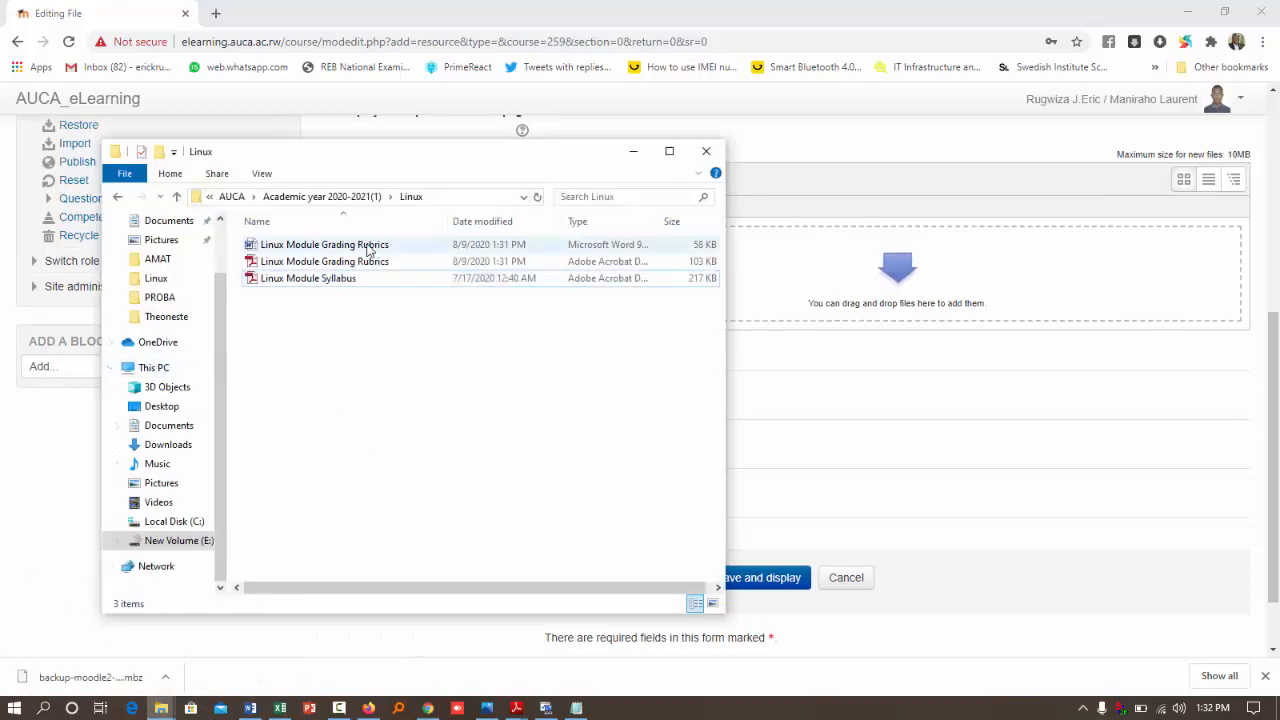
drag(358, 262, 856, 297)
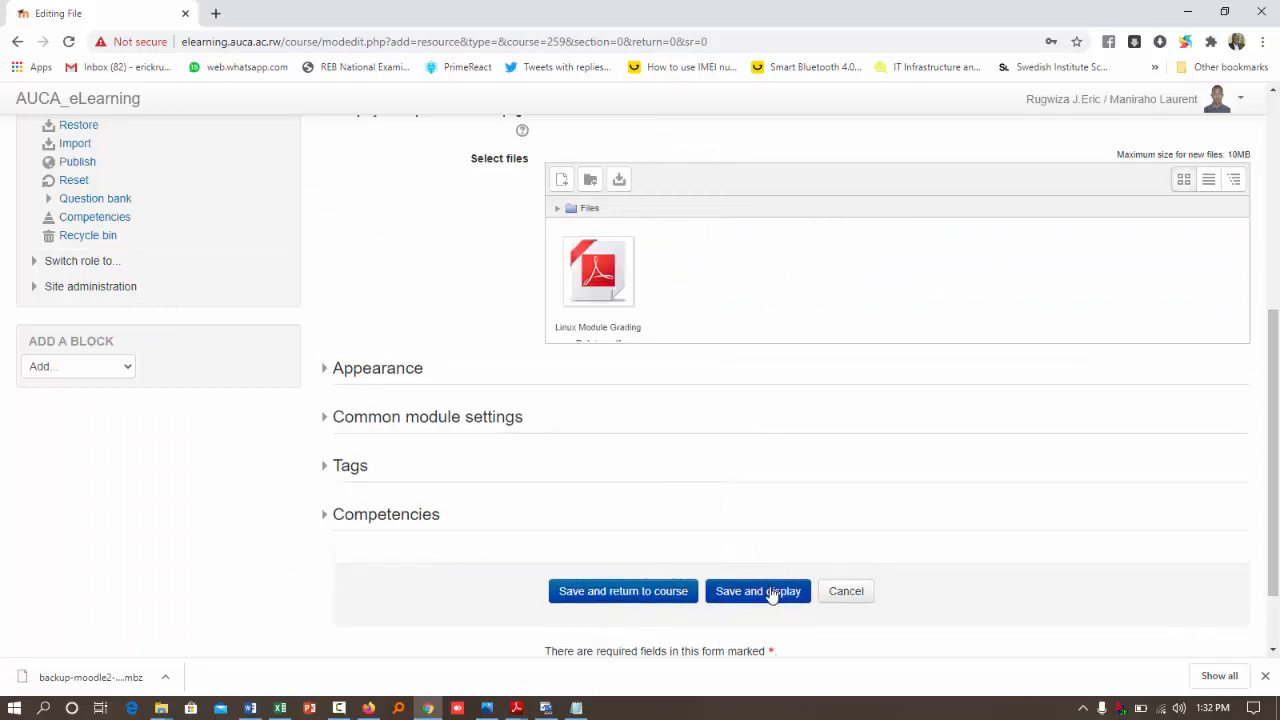
click(760, 591)
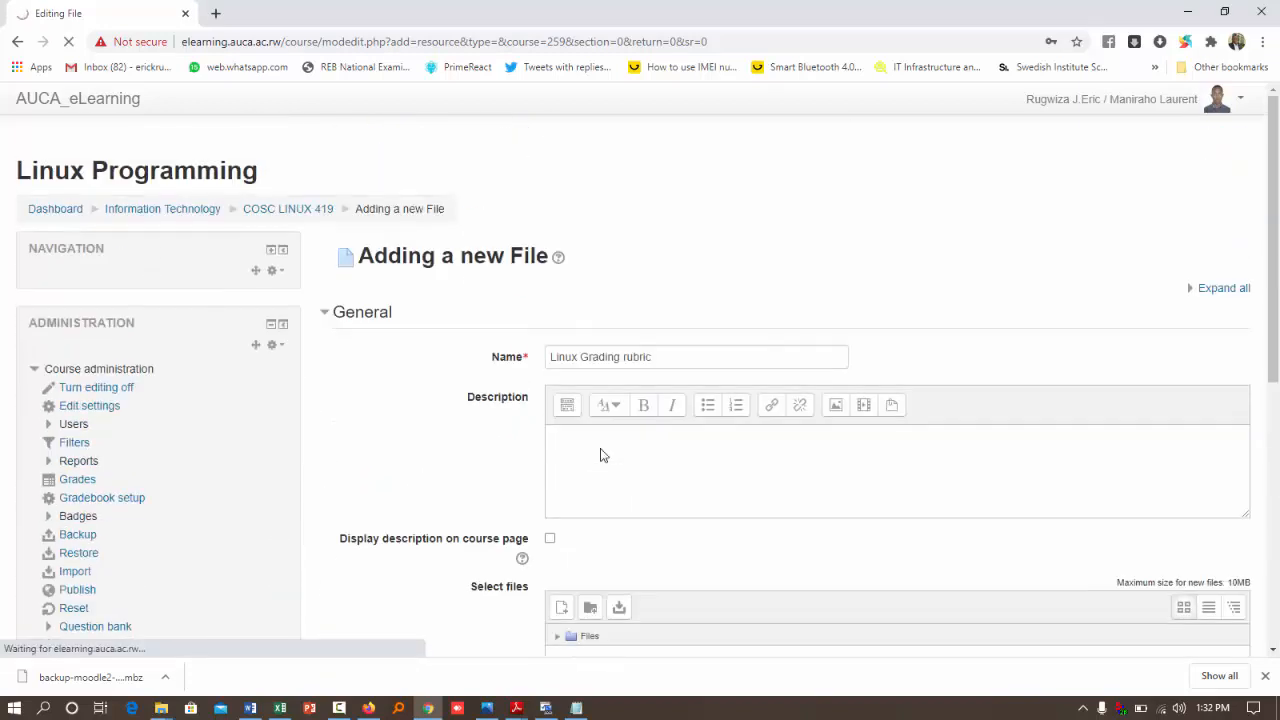
Step: Back on the course page, move Linux Programming Module Syllabus and Linux Grading rubric directly below Student Louange, above New to AUCA Online
click(322, 215)
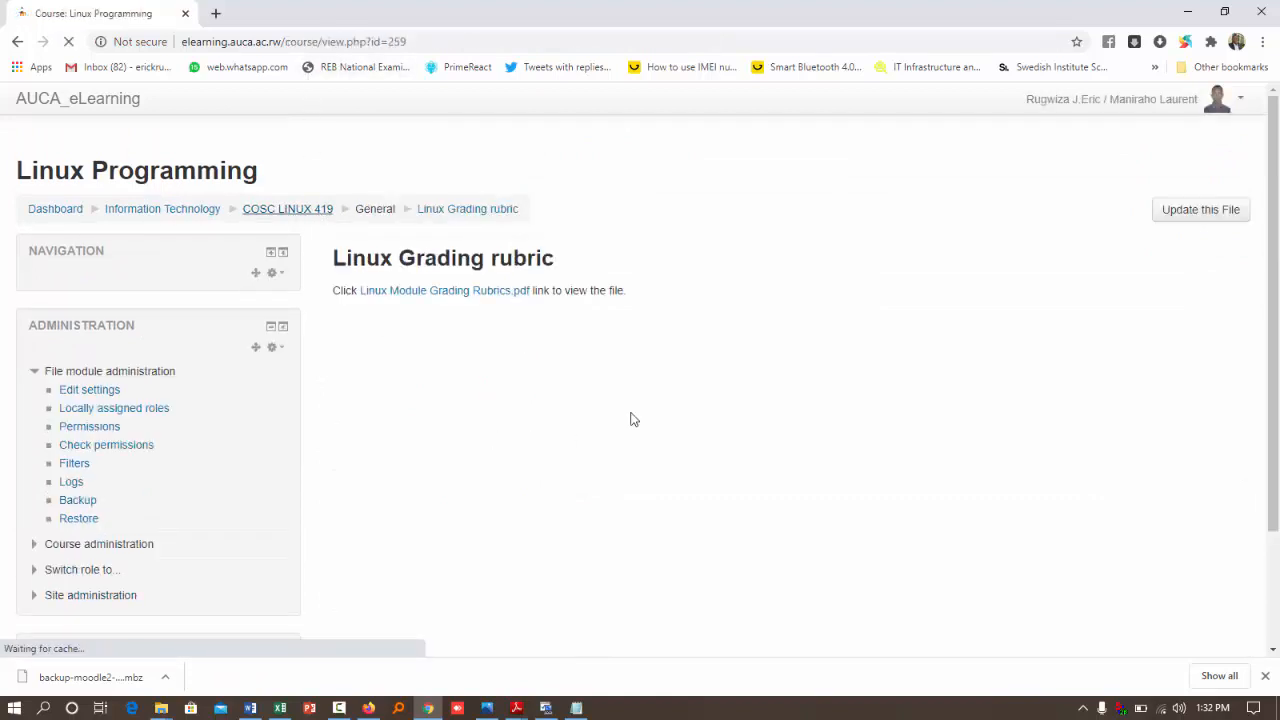
scroll(622, 475, down, 2)
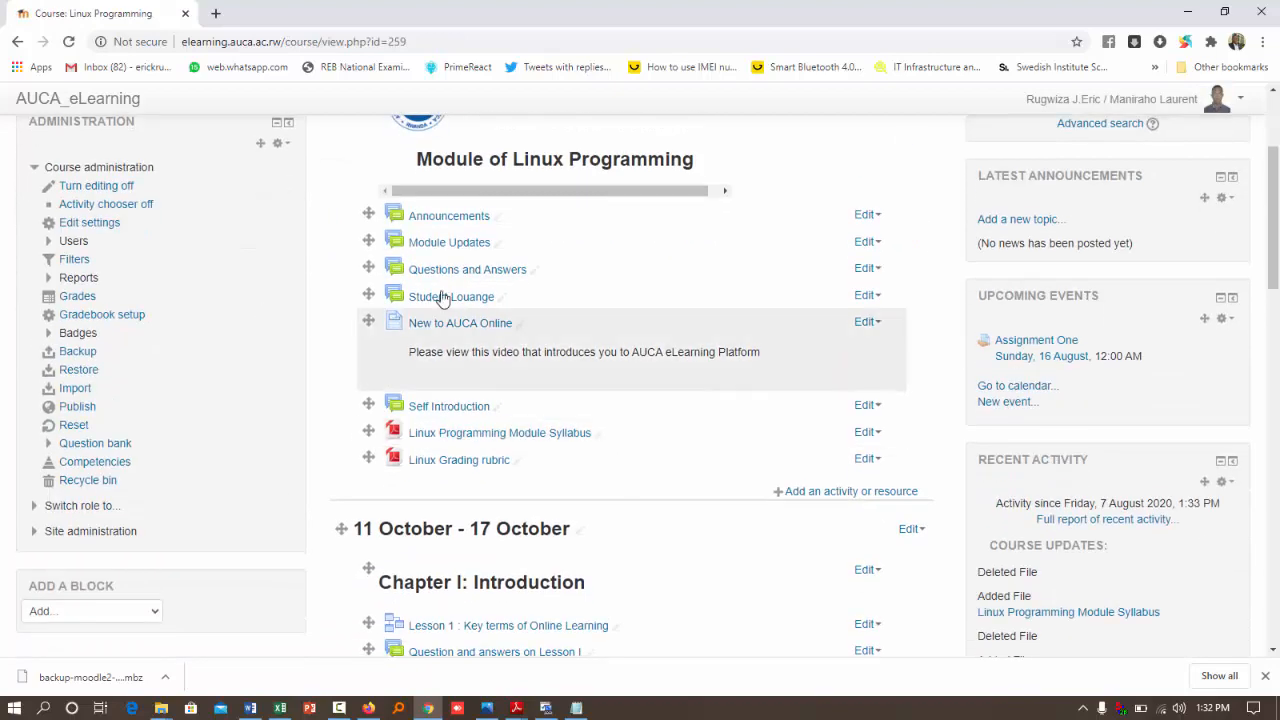
scroll(600, 320, down, 1)
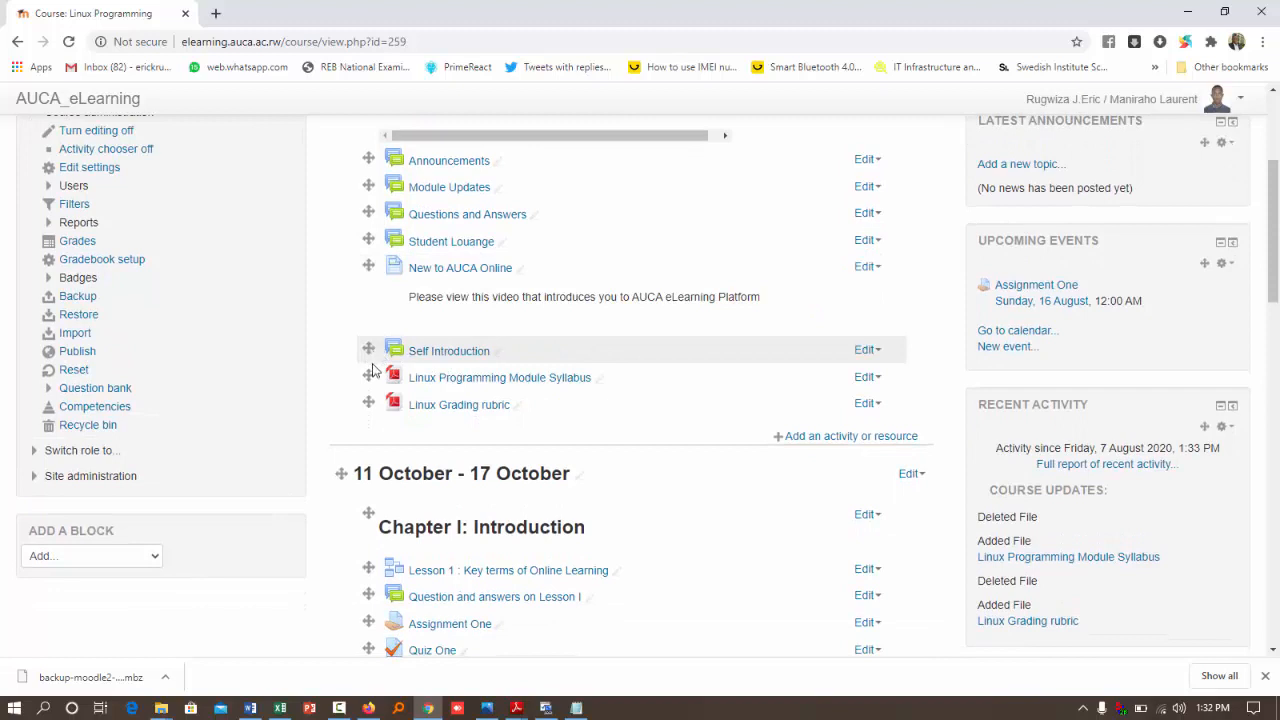
drag(368, 375, 366, 322)
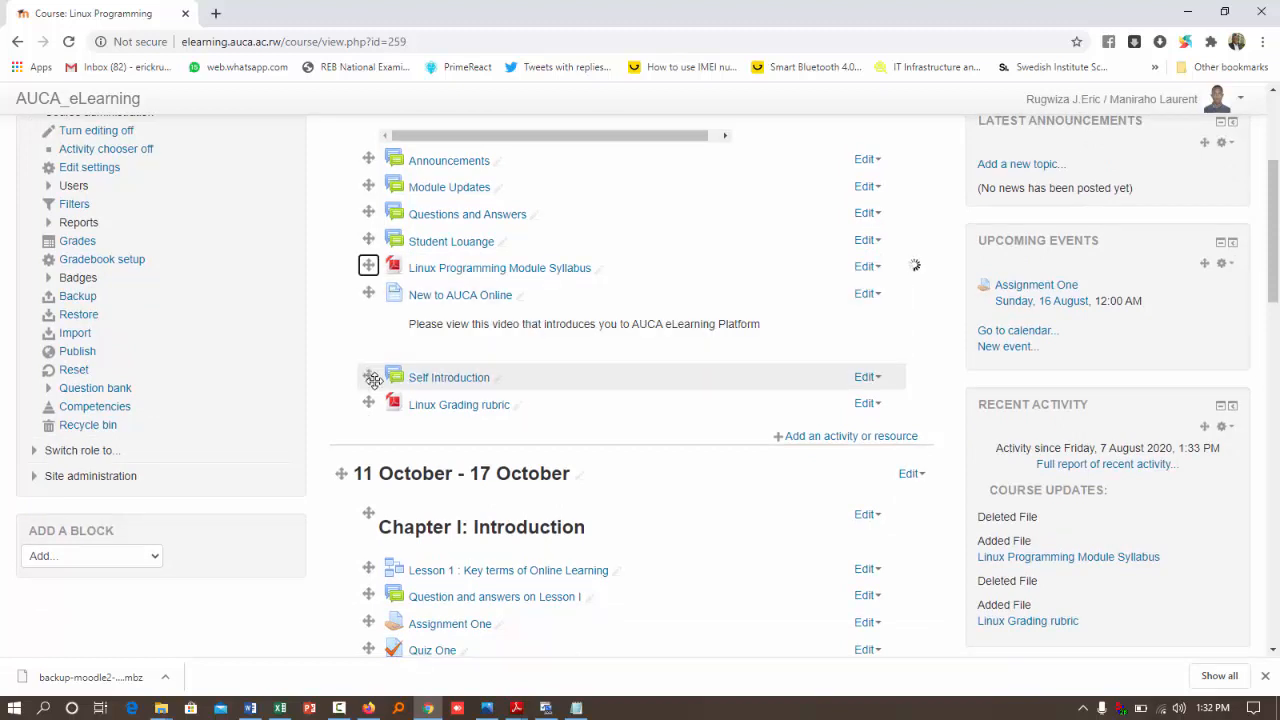
drag(368, 396, 367, 295)
Step: Review the order of the general section's resources and the Chapter I: Introduction activities on the course page
scroll(337, 230, up, 3)
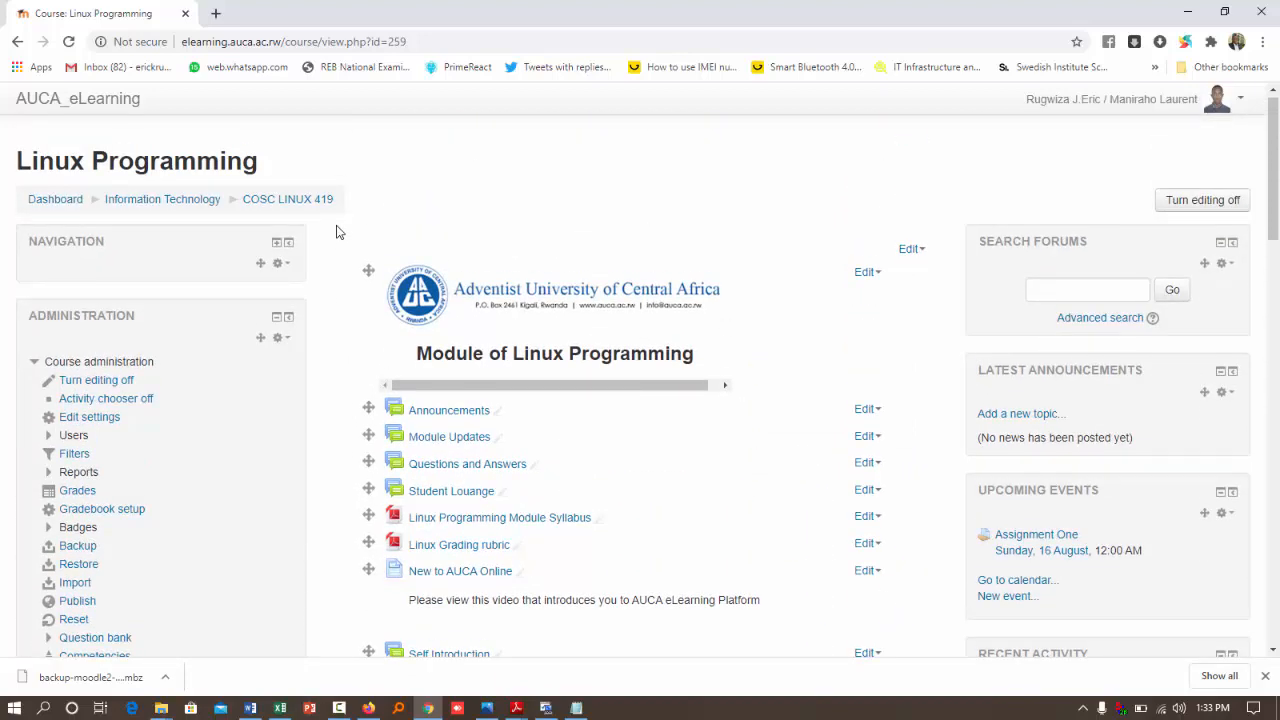
scroll(591, 303, down, 5)
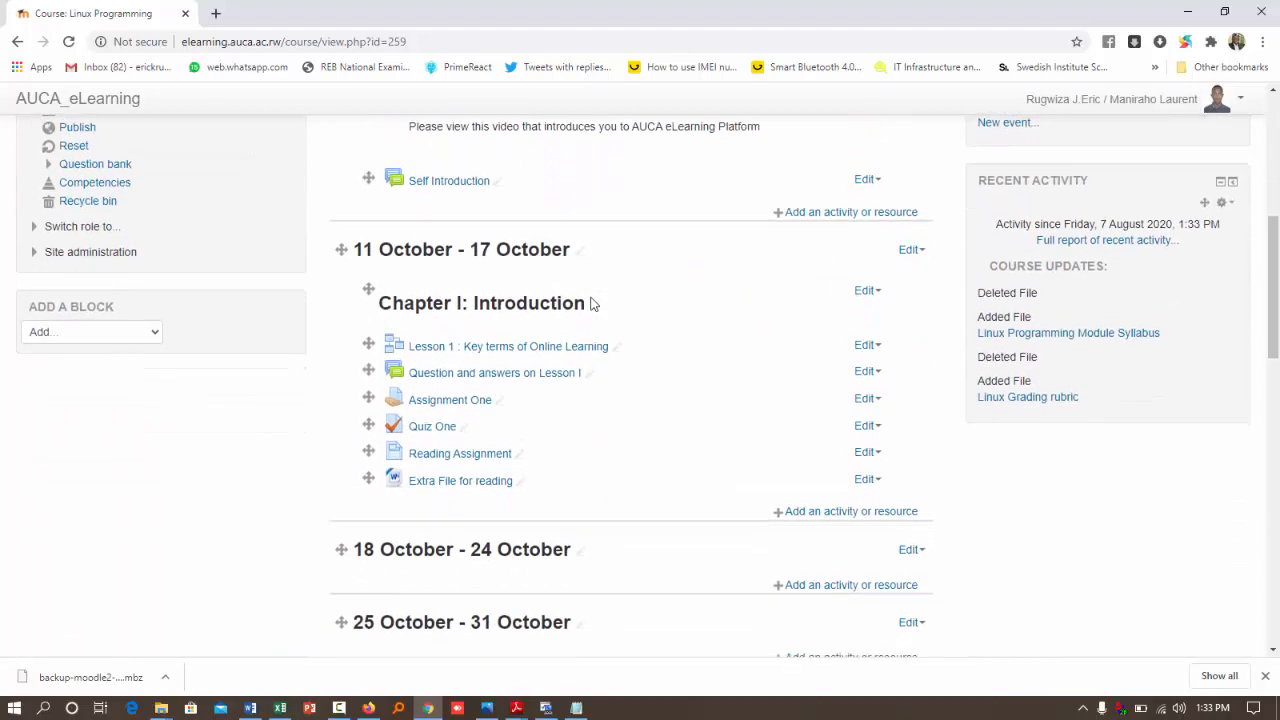
scroll(597, 319, up, 1)
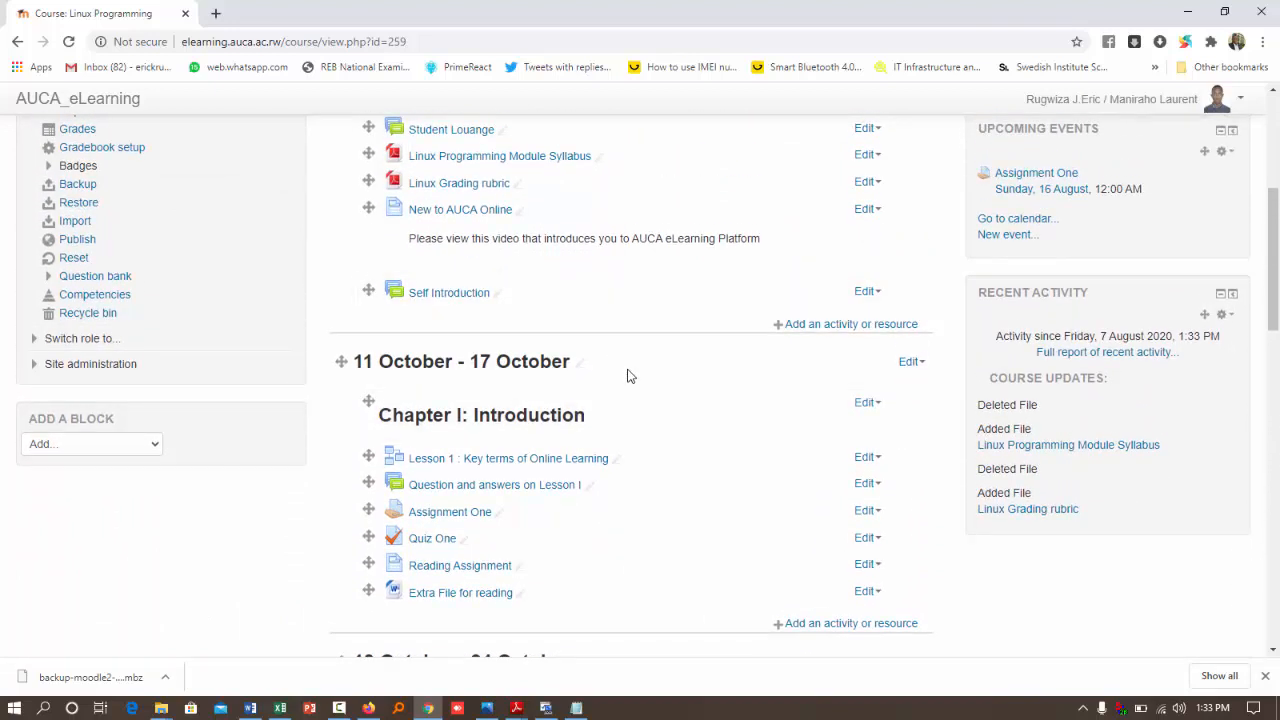
scroll(629, 376, up, 1)
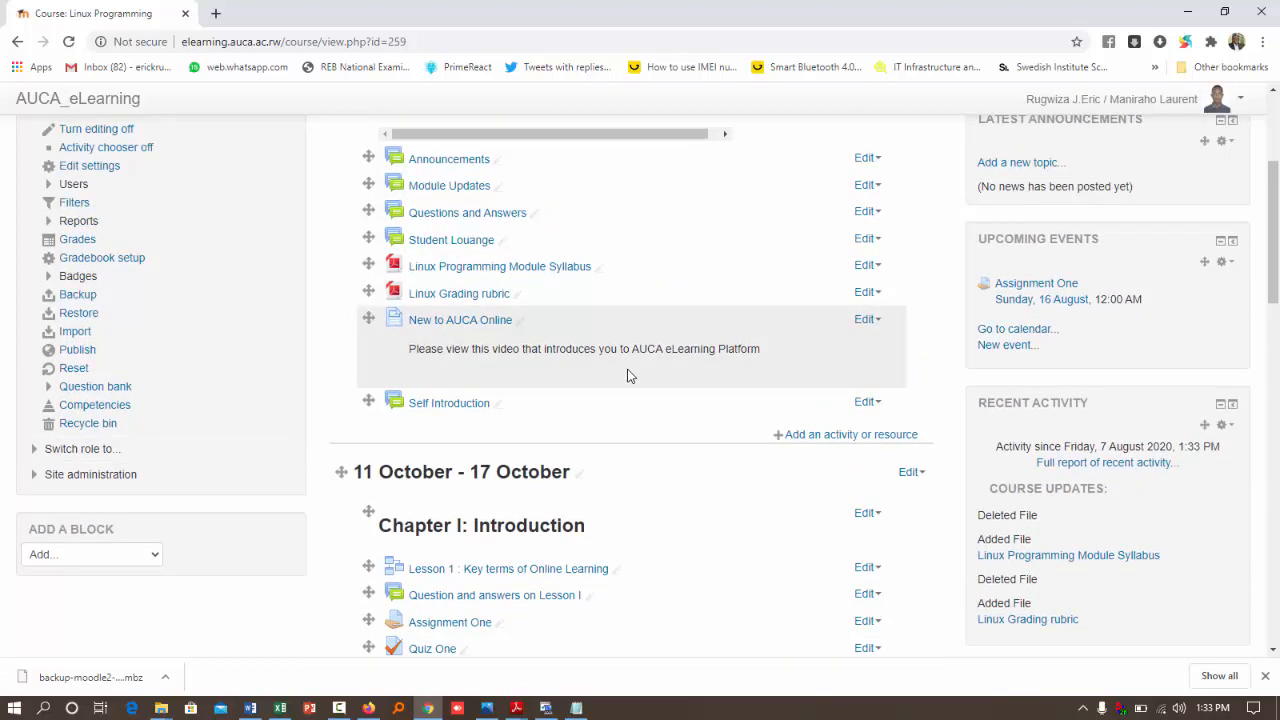
scroll(629, 376, up, 1)
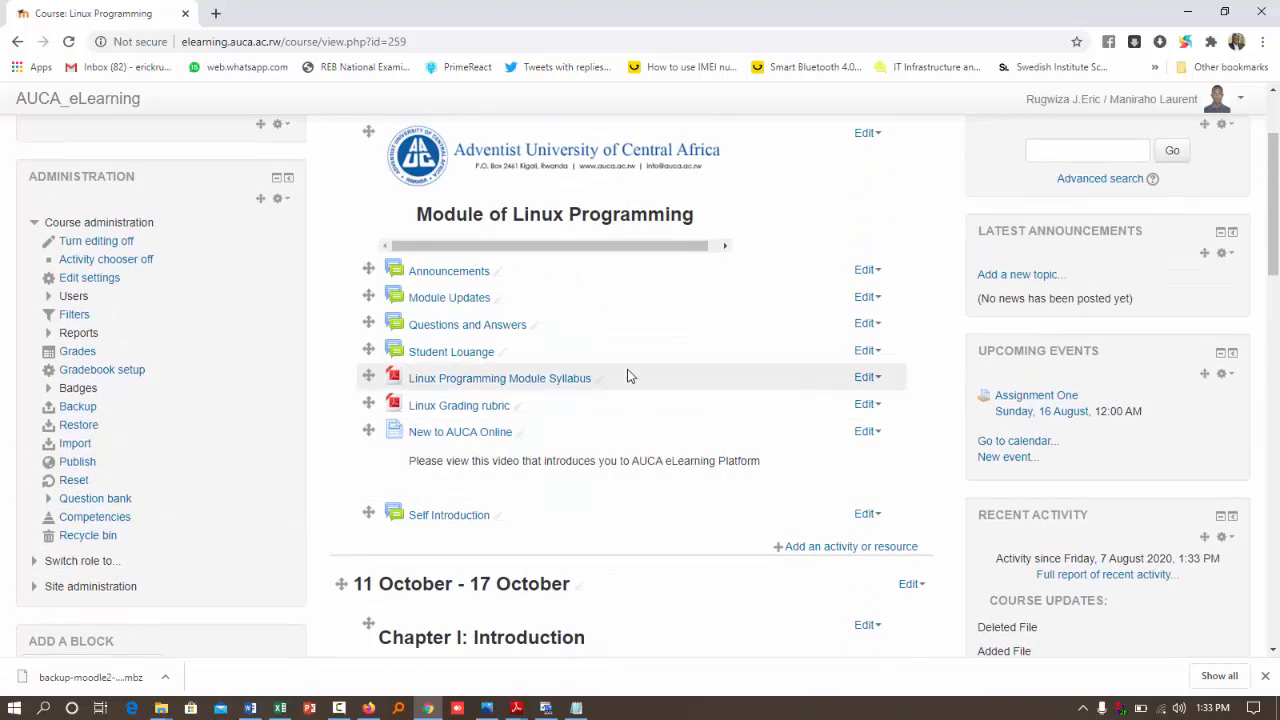
scroll(629, 376, up, 1)
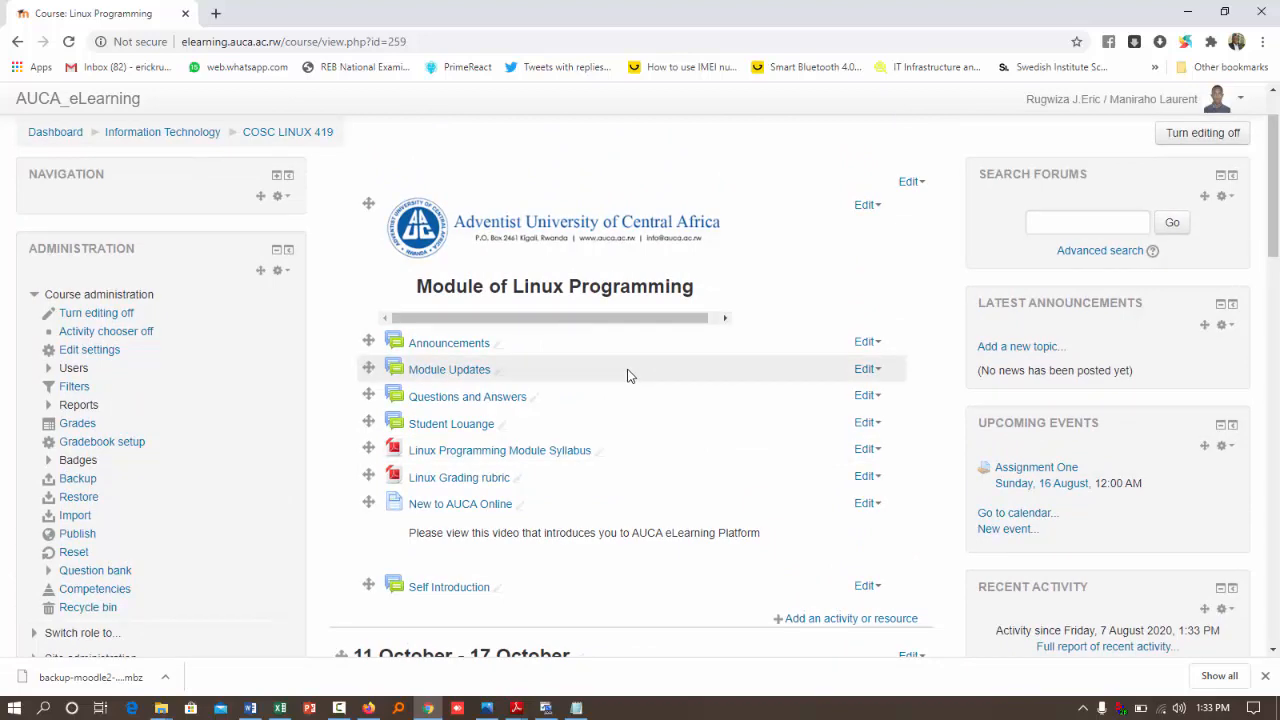